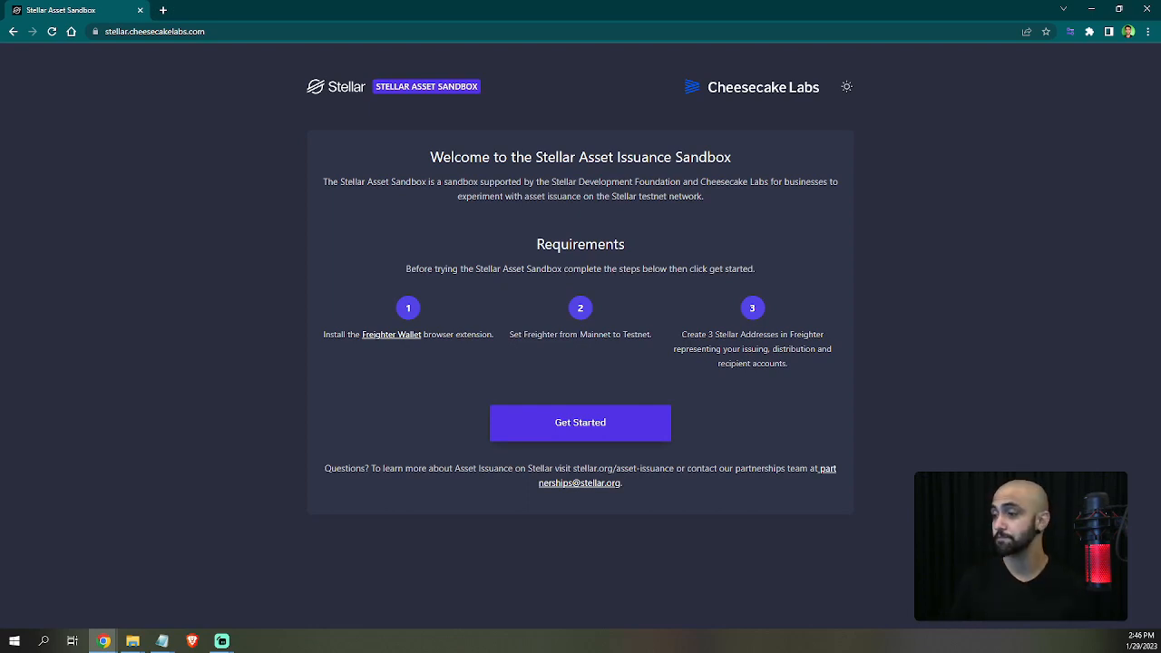
View the Freighter Wallet extension's Chrome Web Store page from the requirements link and close it.
left_click(390, 336)
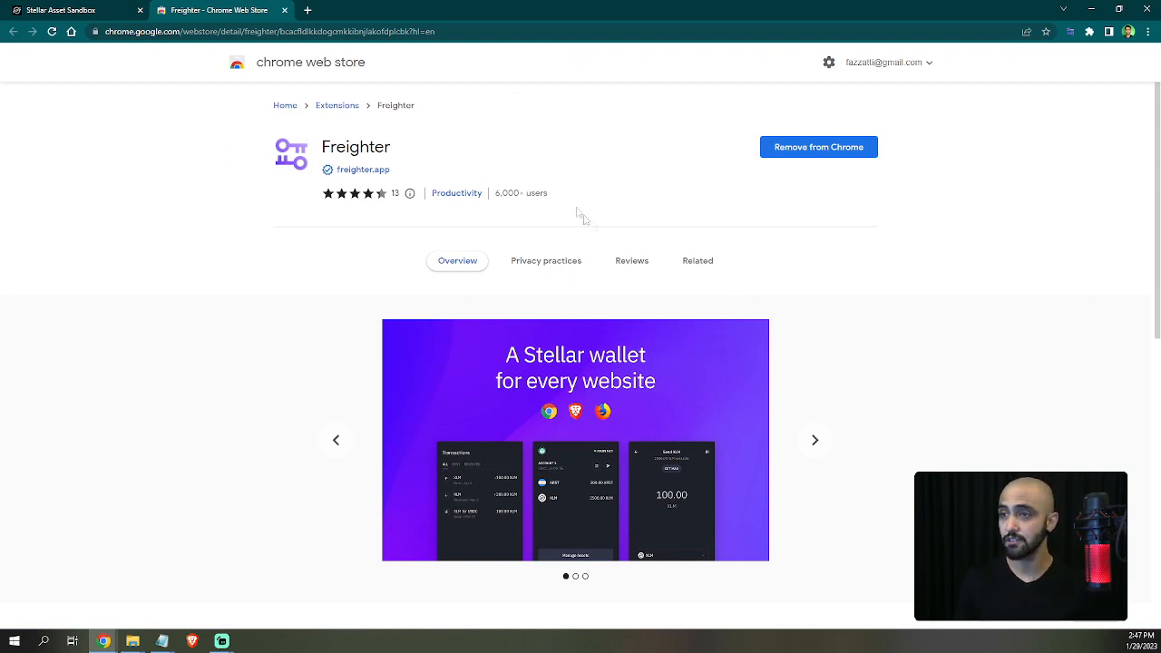
middle_click(202, 18)
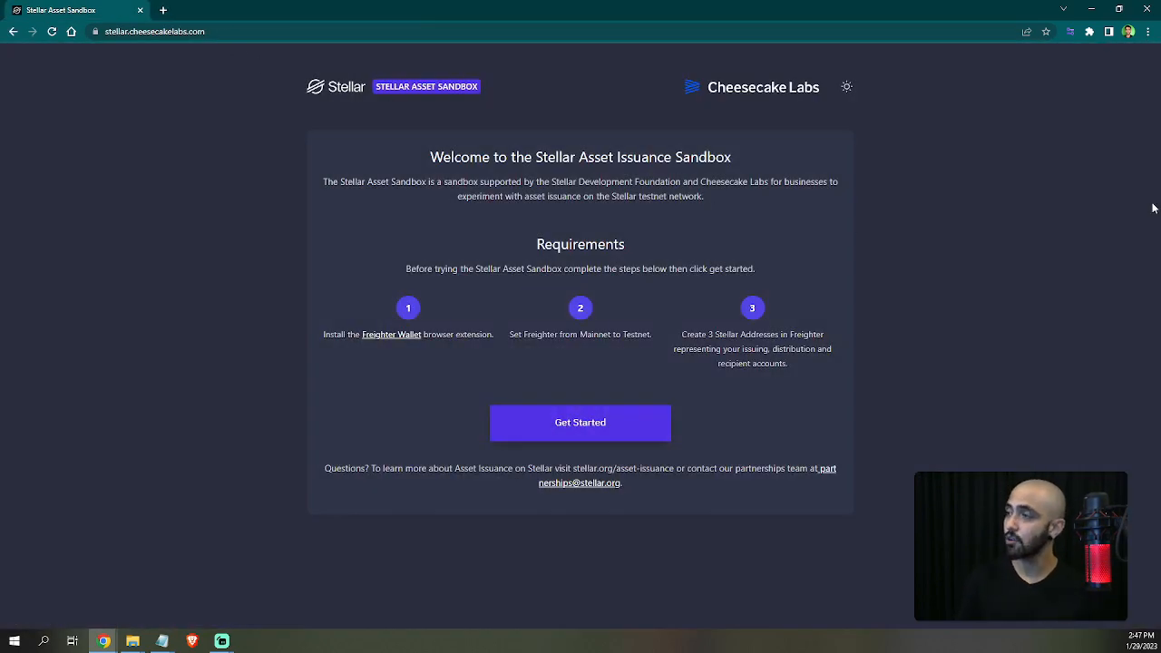
Set the Freighter wallet's network to Test Net.
left_click(1071, 34)
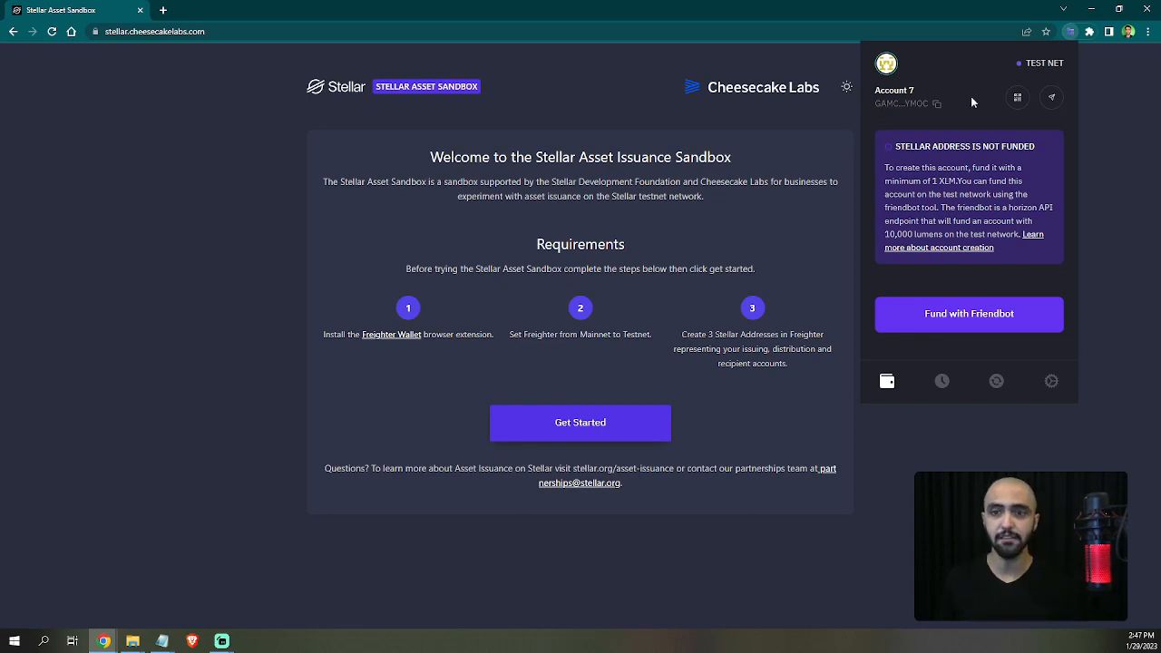
left_click(1036, 66)
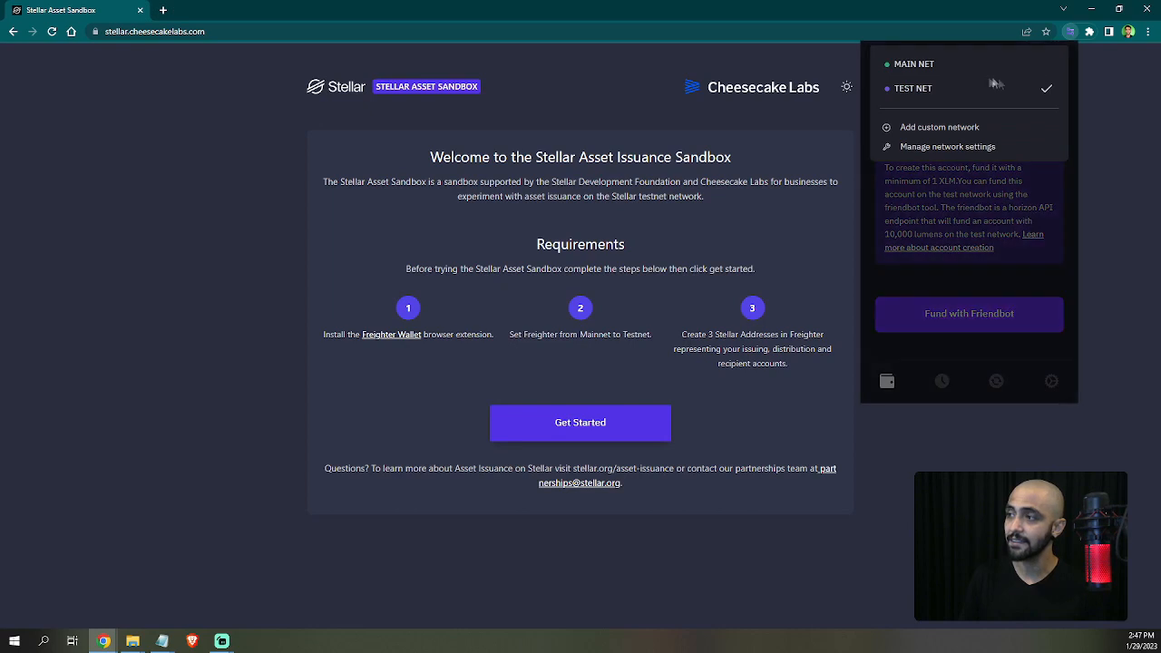
left_click(912, 88)
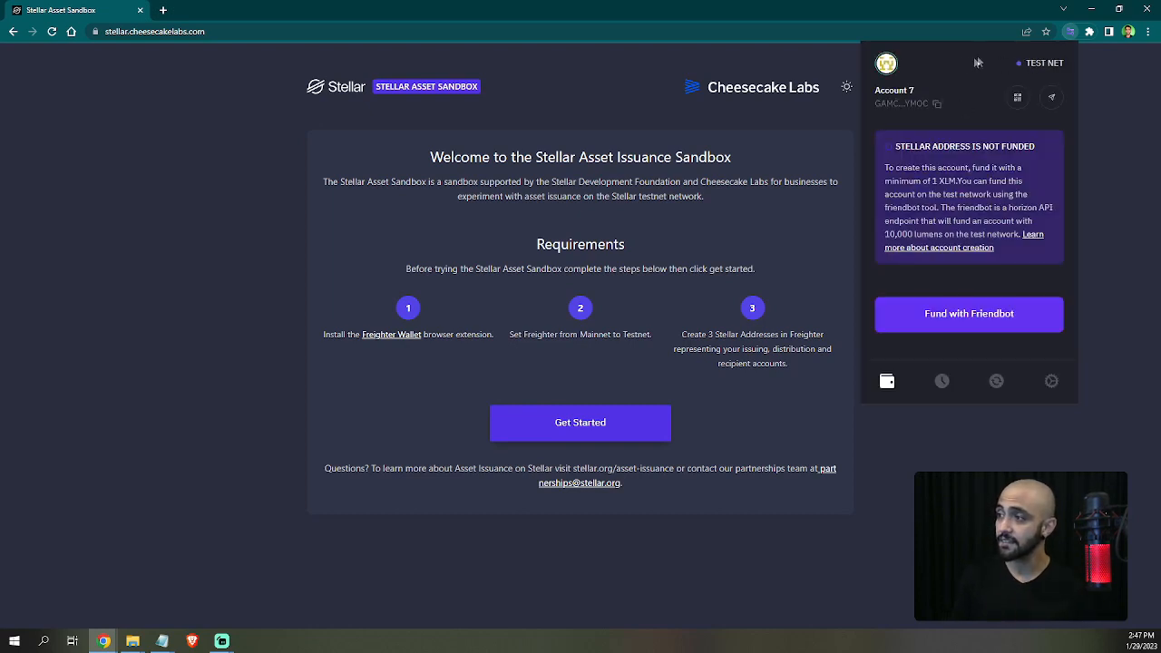
Create a new Stellar address in Freighter, authorising it with the wallet password, and fund it with Friendbot.
left_click(887, 66)
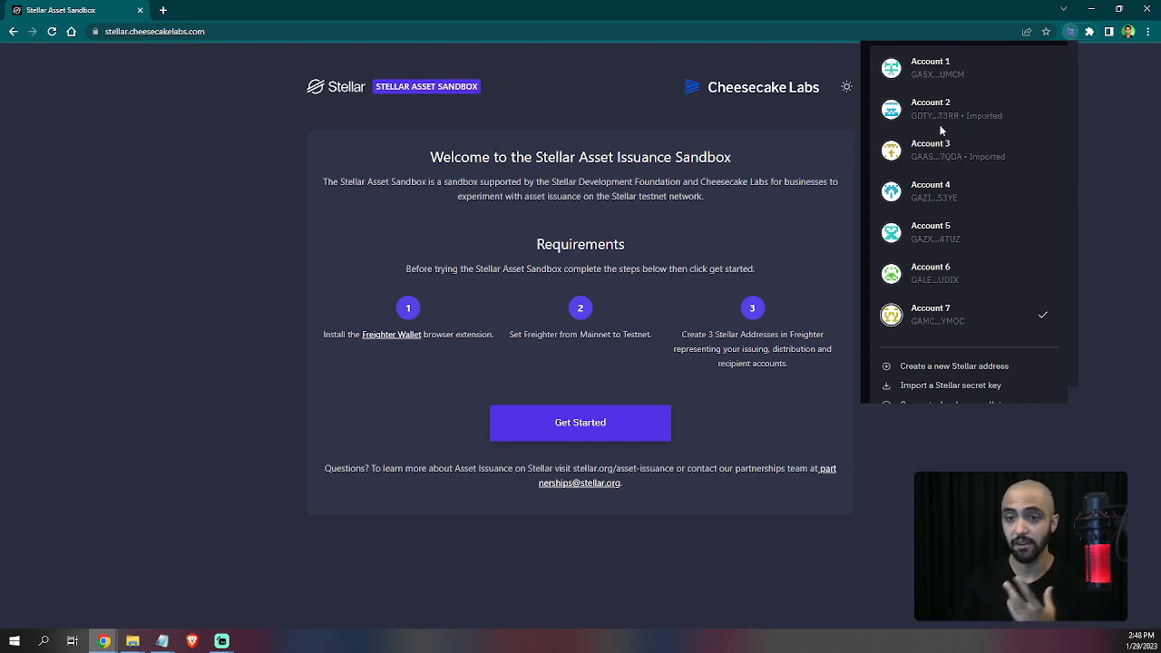
scroll(959, 160, "down", 1)
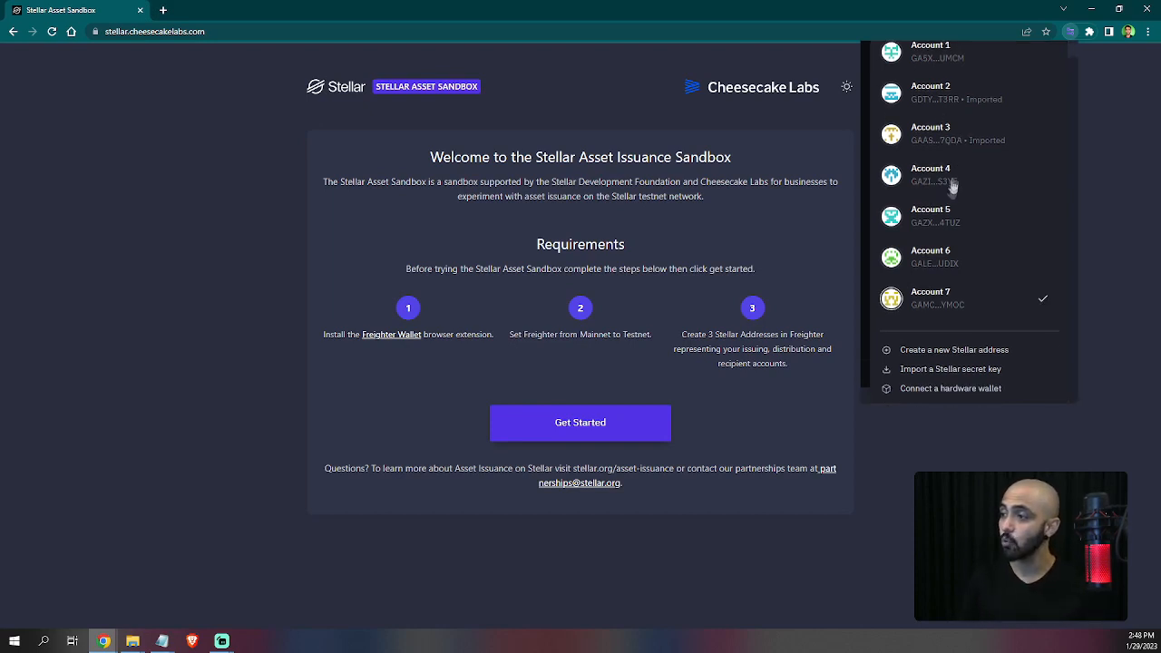
left_click(938, 350)
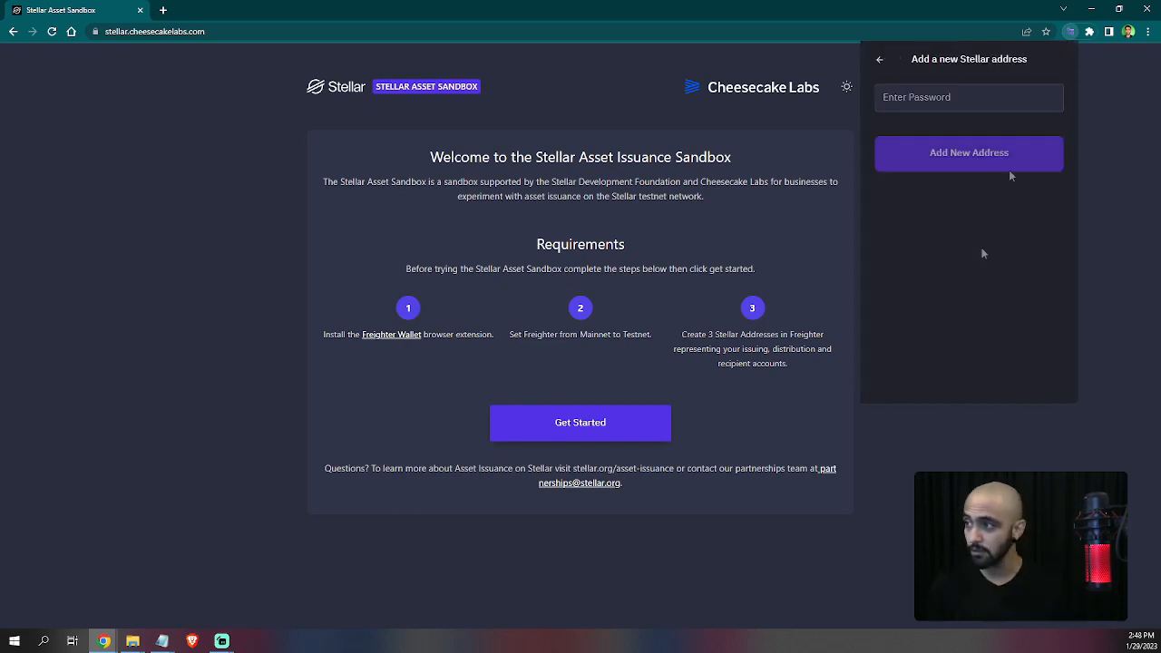
left_click(999, 91)
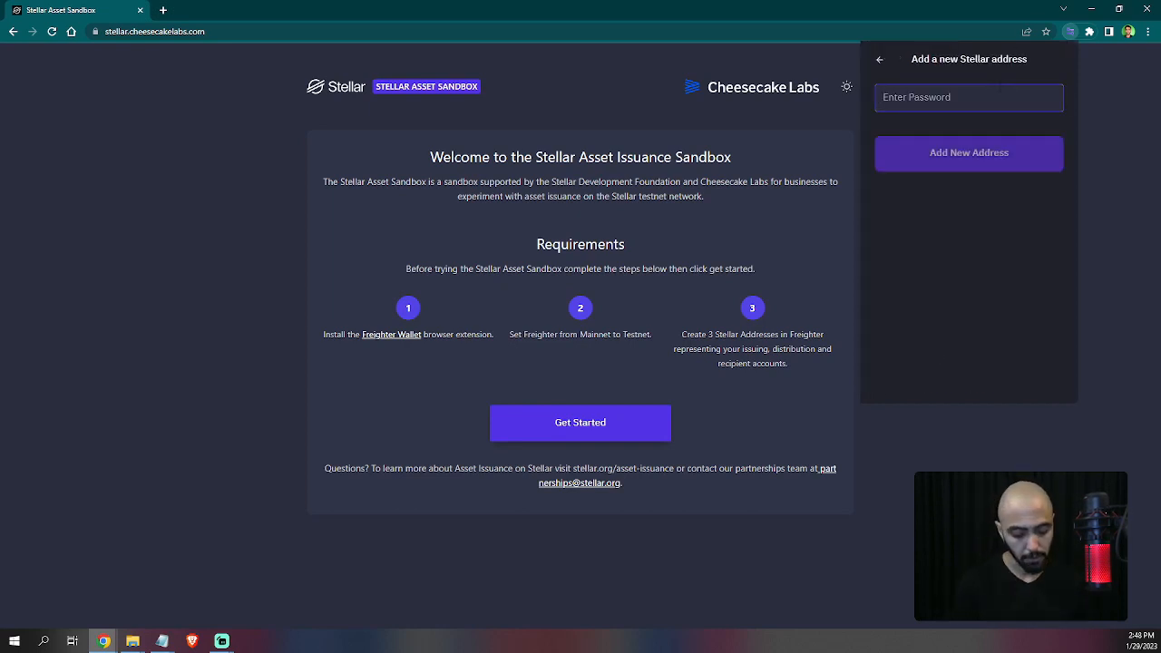
type("*************")
key("Return")
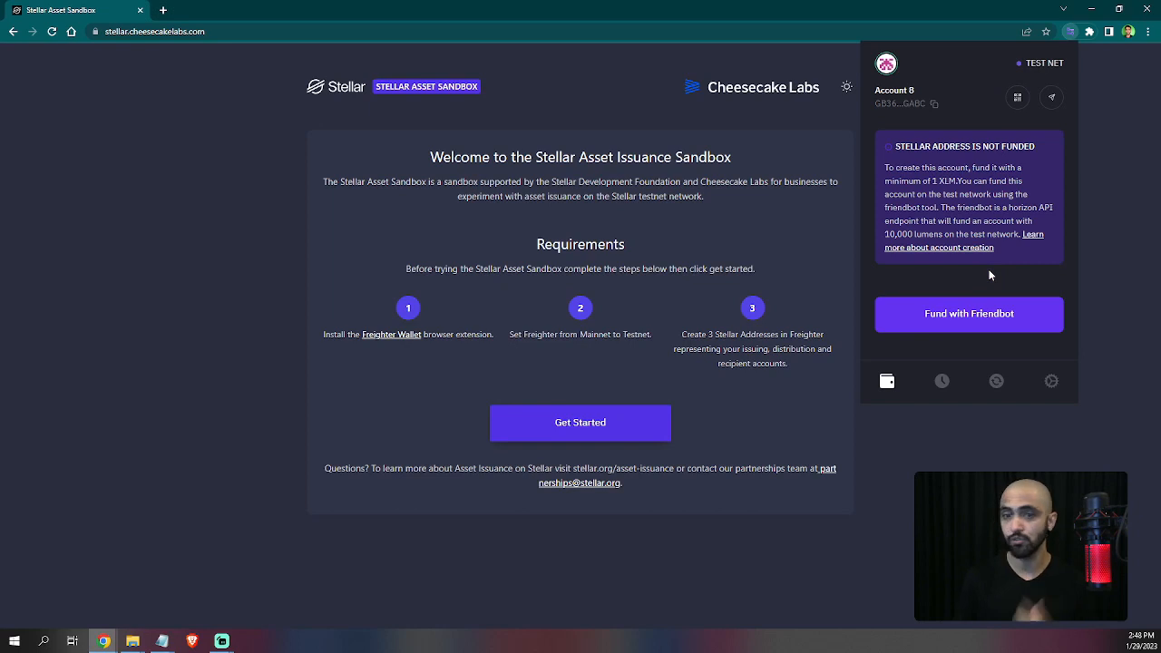
left_click(983, 312)
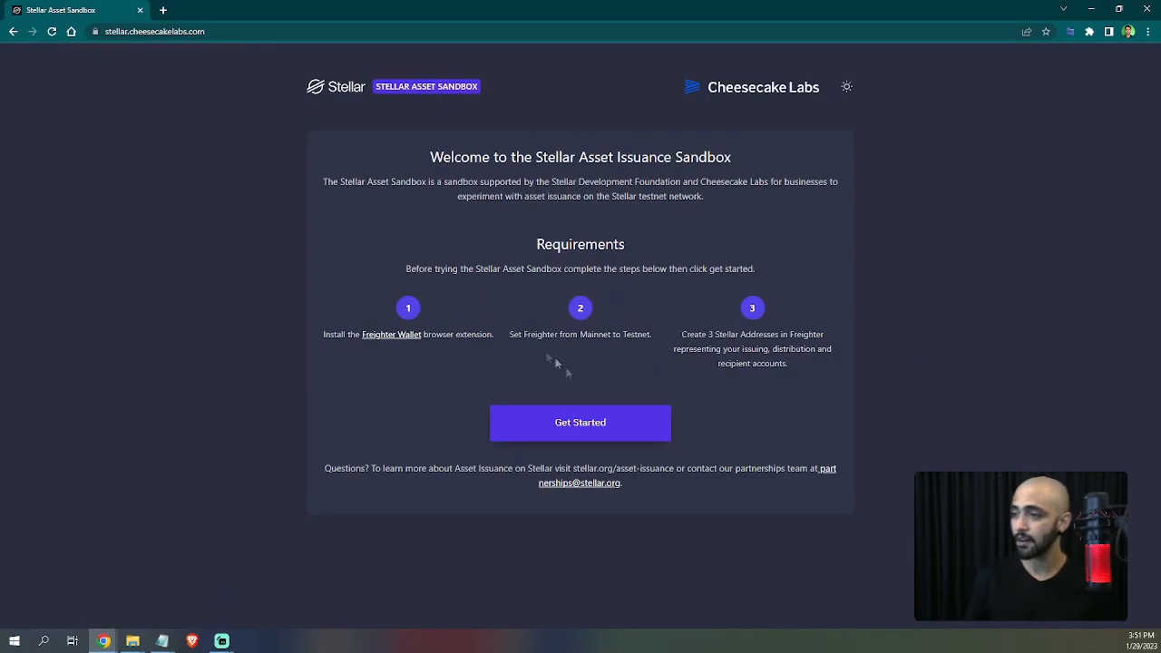
Get started in the Stellar Asset Sandbox and connect Freighter's Account 3 as the issuer wallet.
left_click(623, 416)
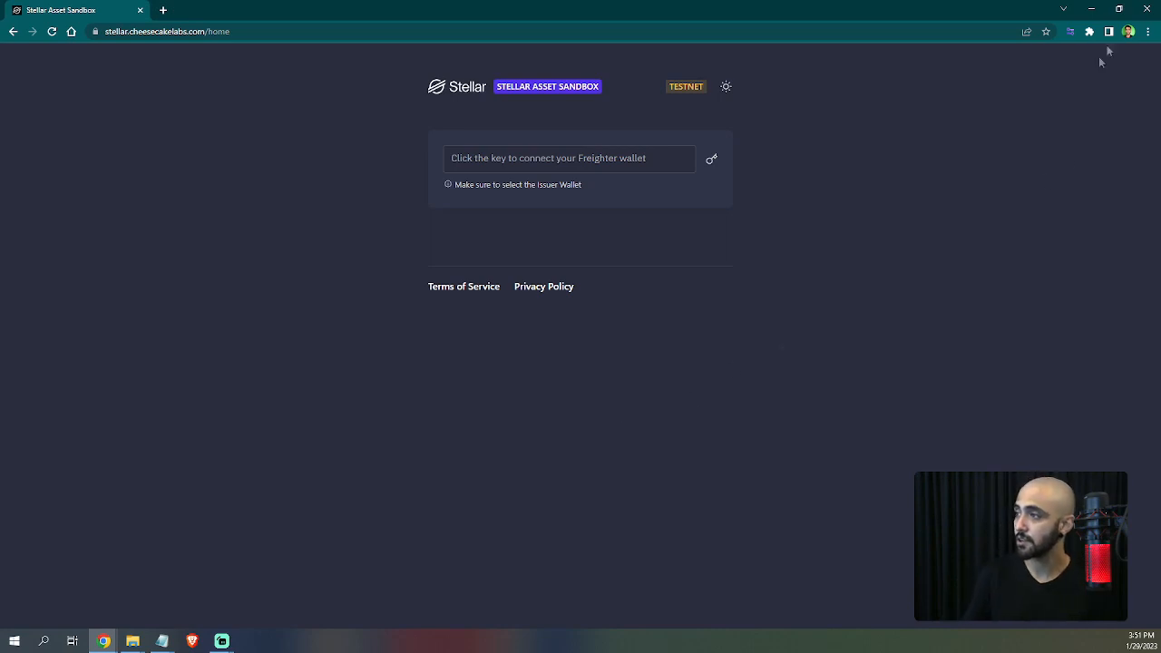
left_click(1072, 32)
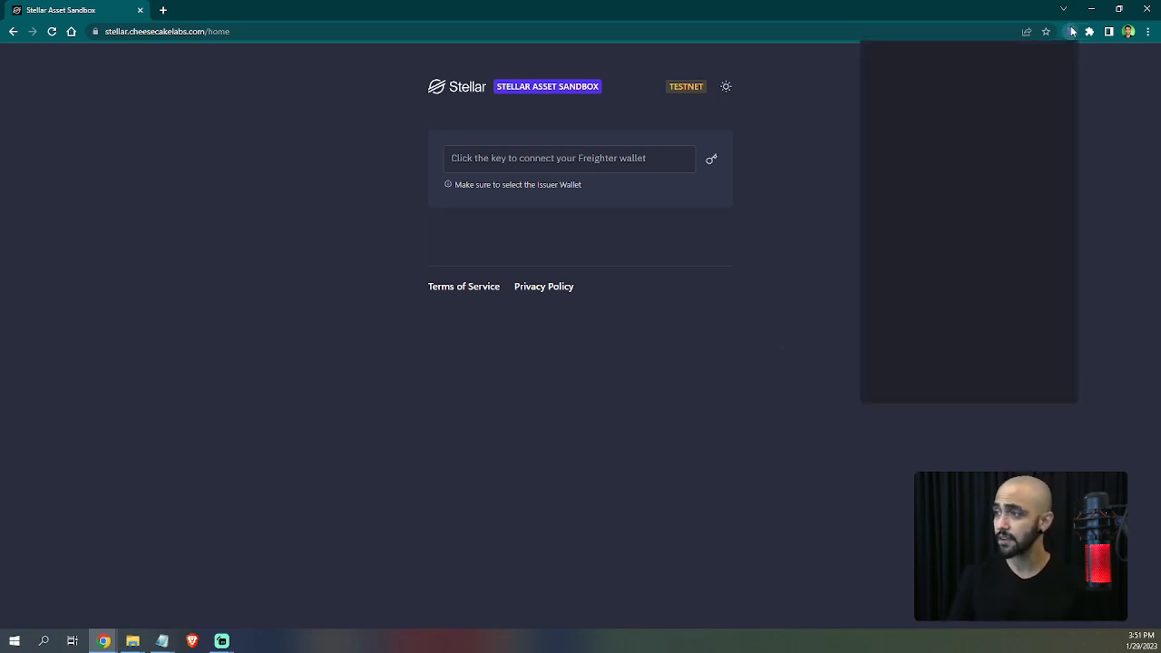
left_click(898, 73)
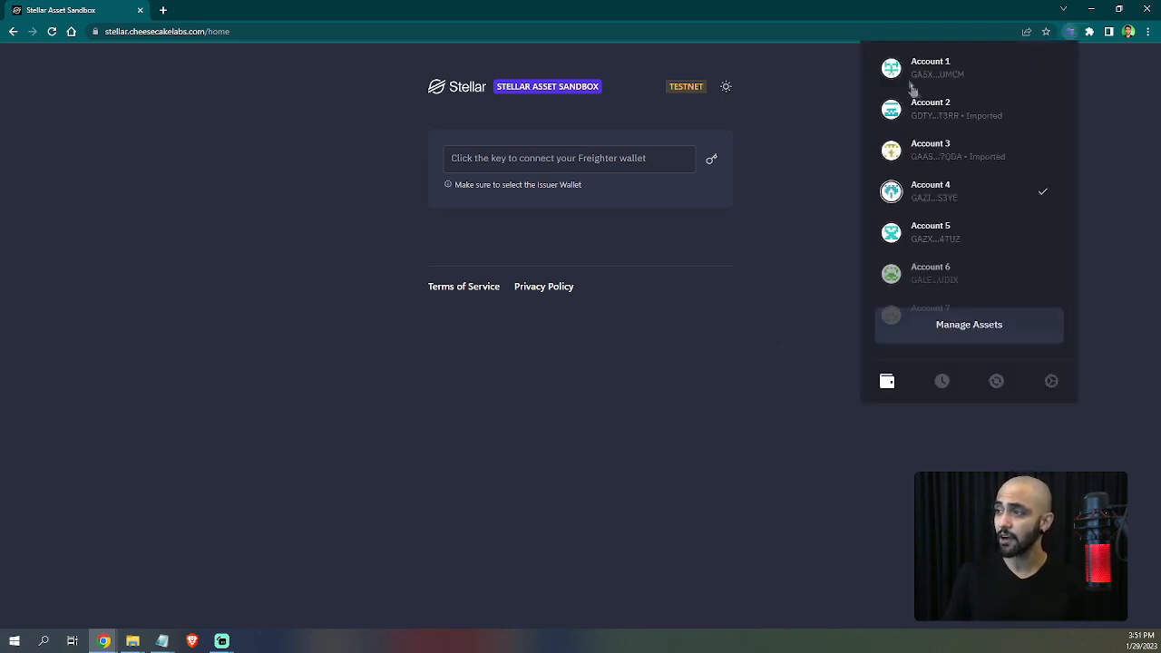
left_click(943, 148)
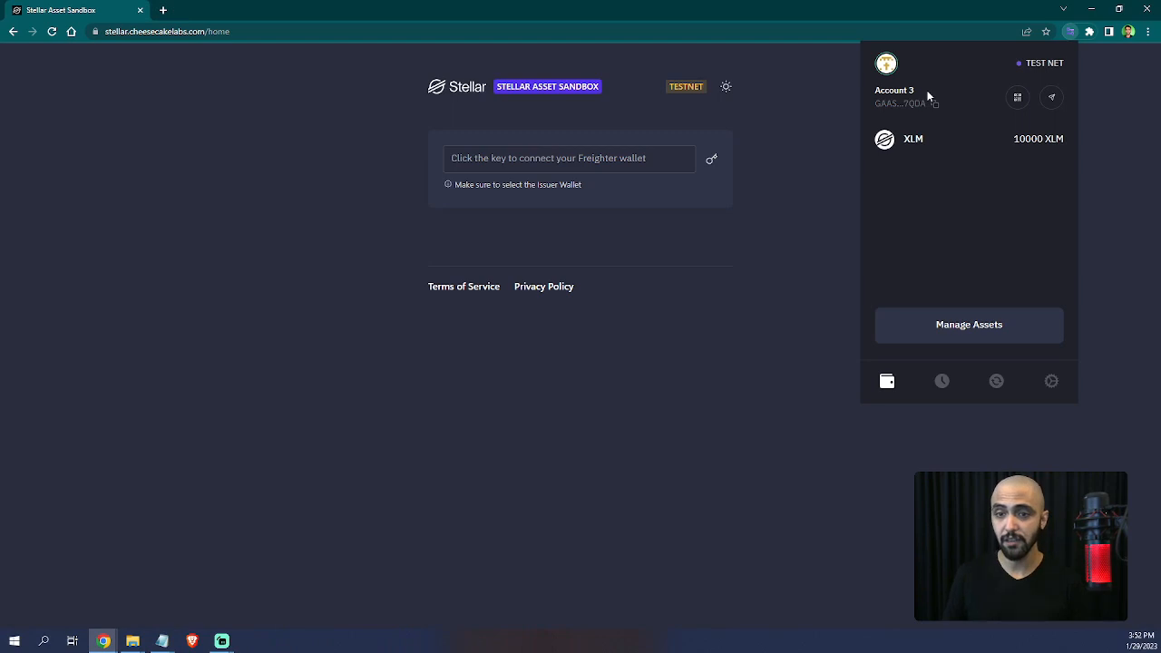
left_click(770, 147)
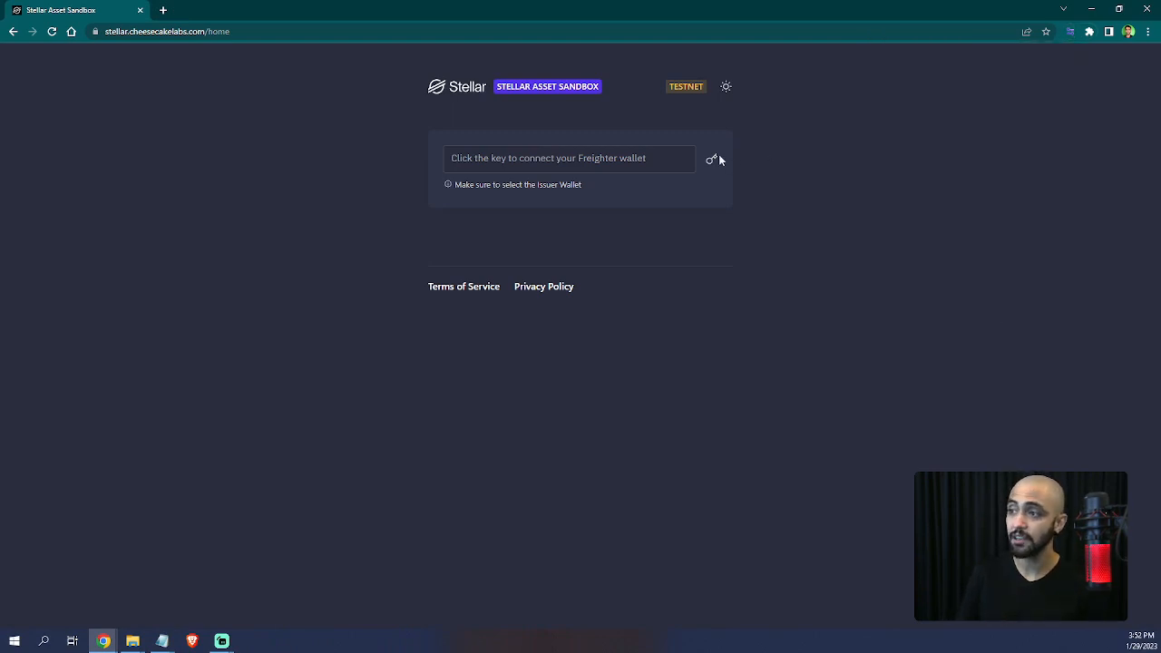
left_click(715, 159)
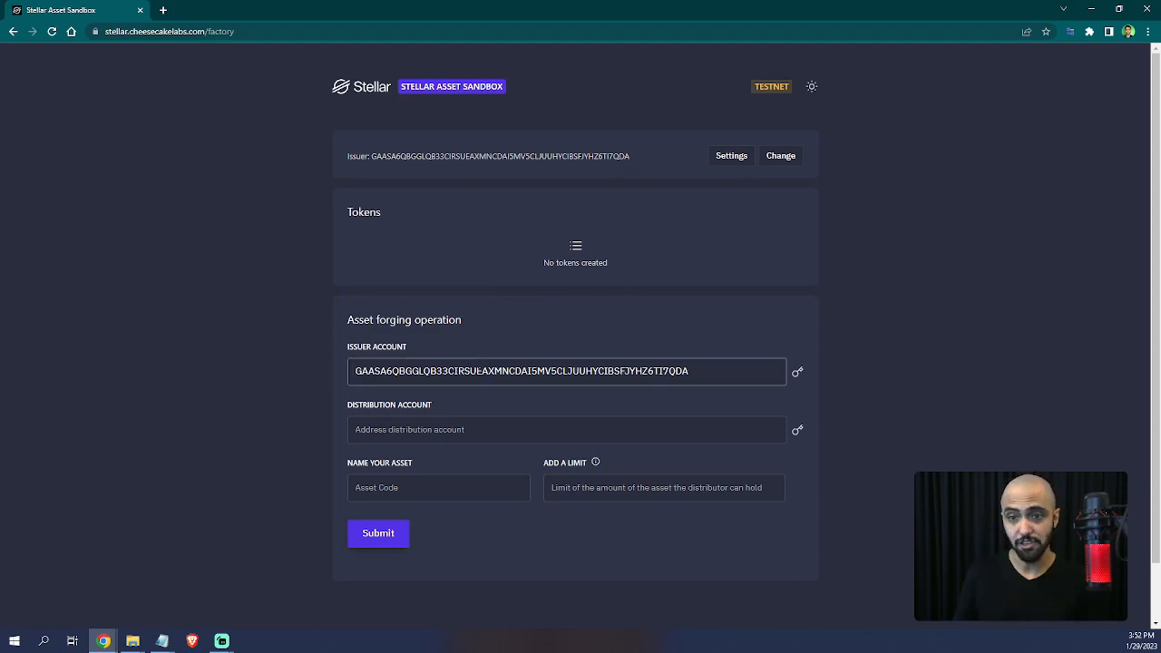
Switch Freighter to Account 4 and fill the asset forging form's distribution account with its address.
scroll(535, 297, "down", 1)
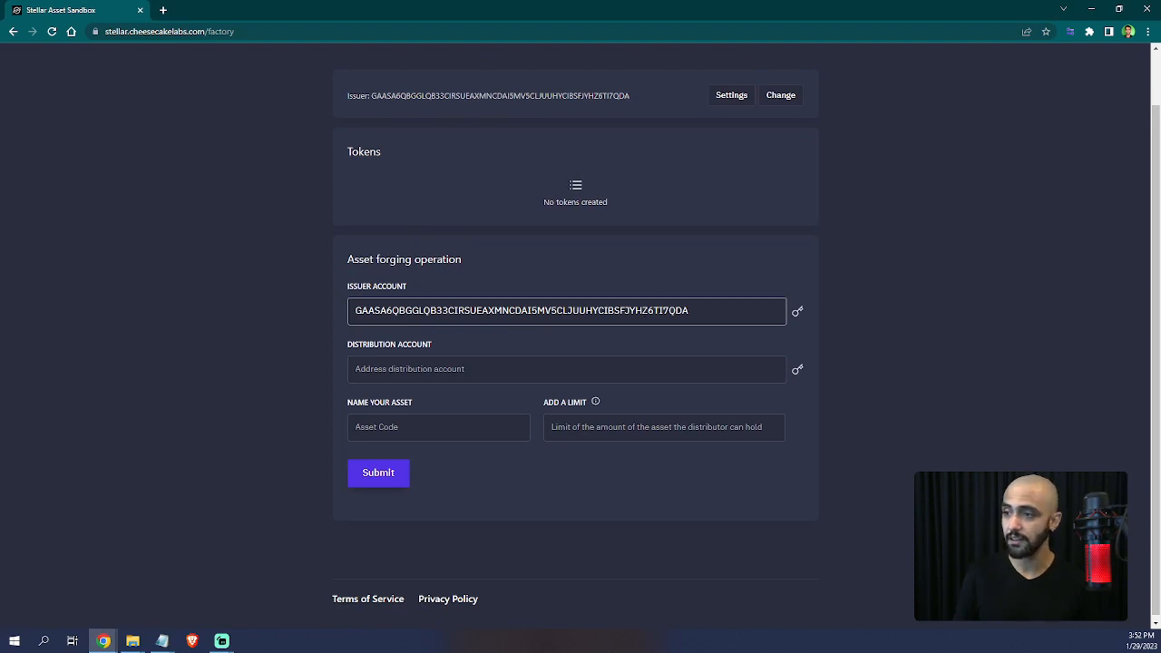
left_click(438, 365)
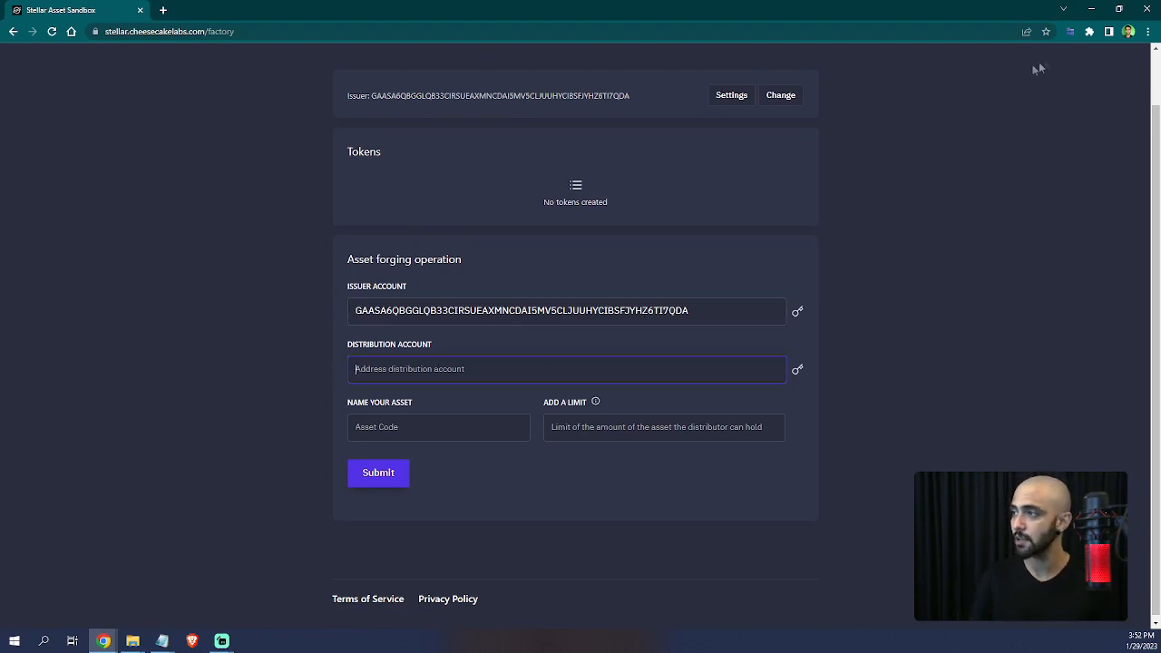
left_click(1071, 33)
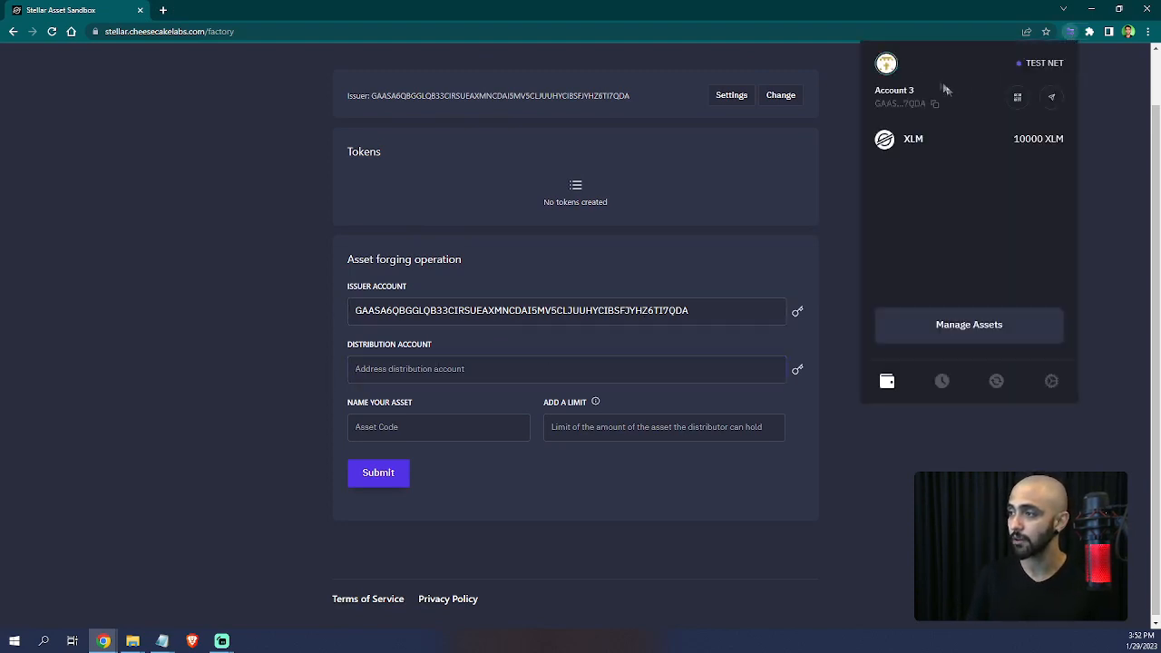
left_click(898, 74)
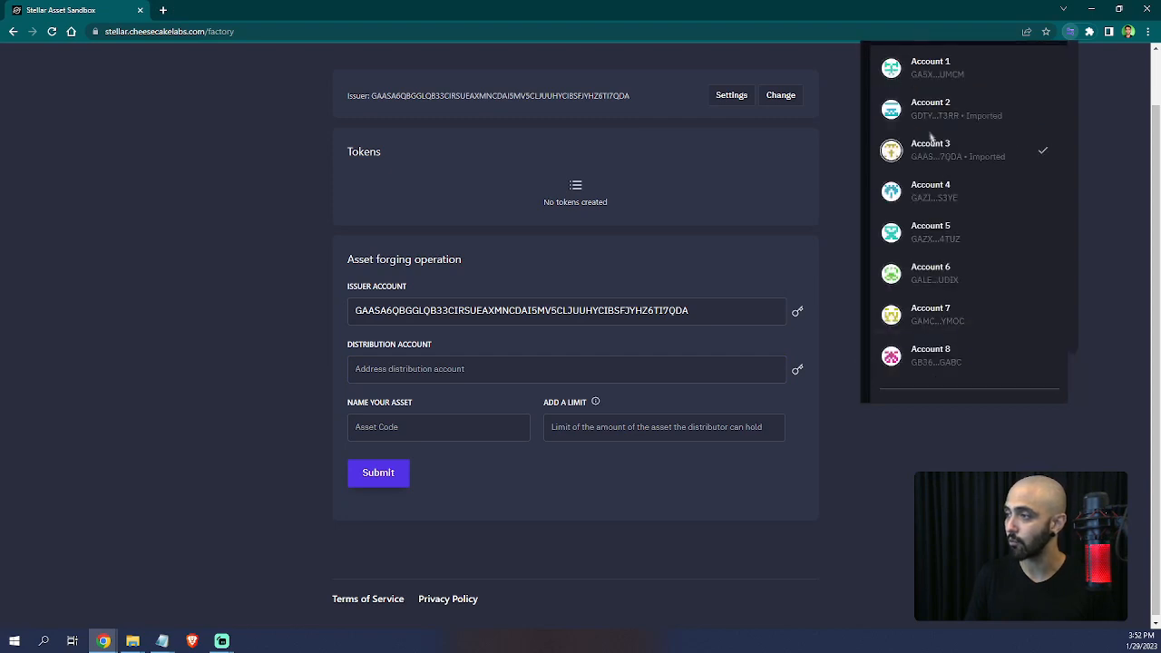
left_click(946, 191)
left_click(801, 396)
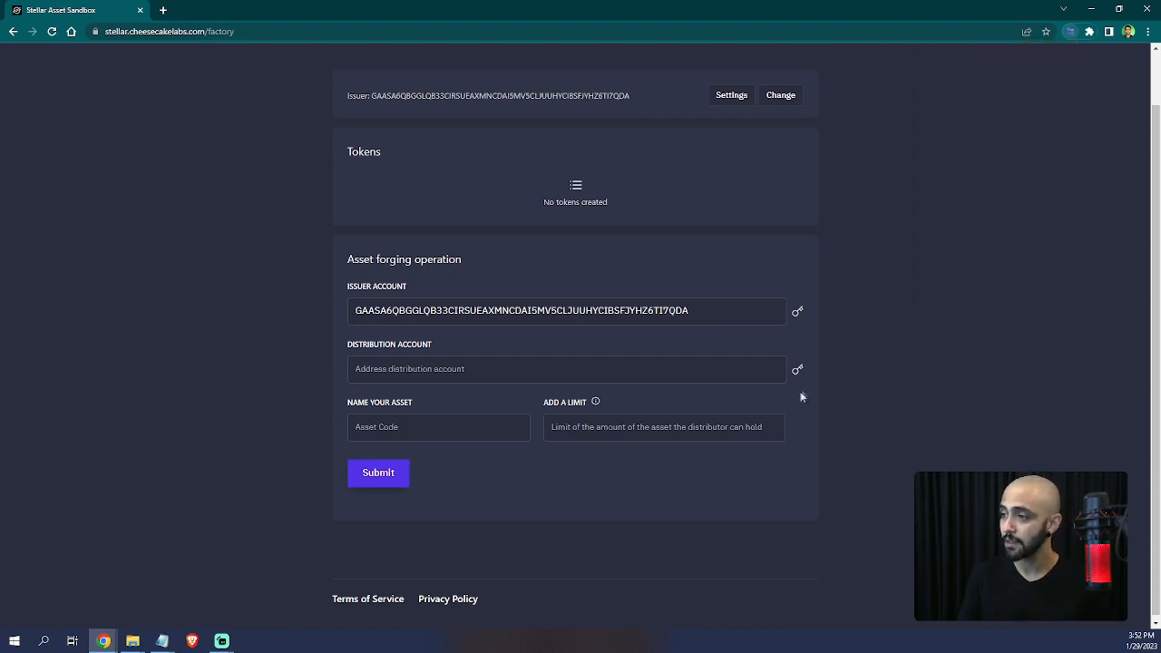
left_click(797, 371)
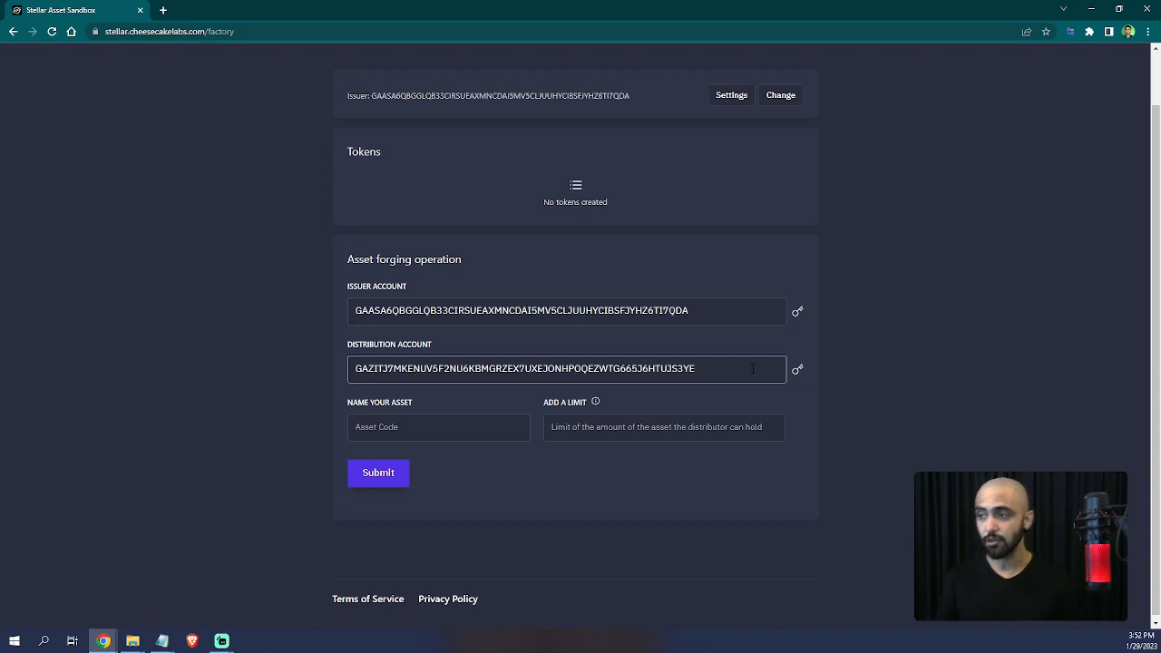
Name the asset CAKE, leave its limit empty, and submit the asset forging operation.
left_click(421, 424)
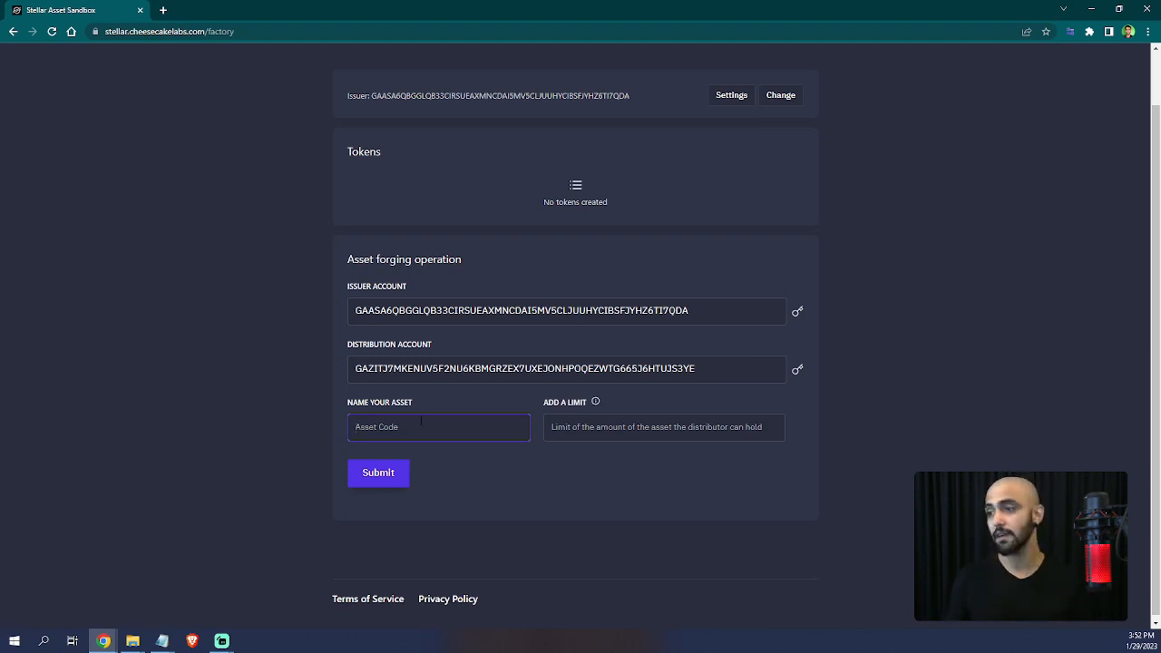
type("CAKE")
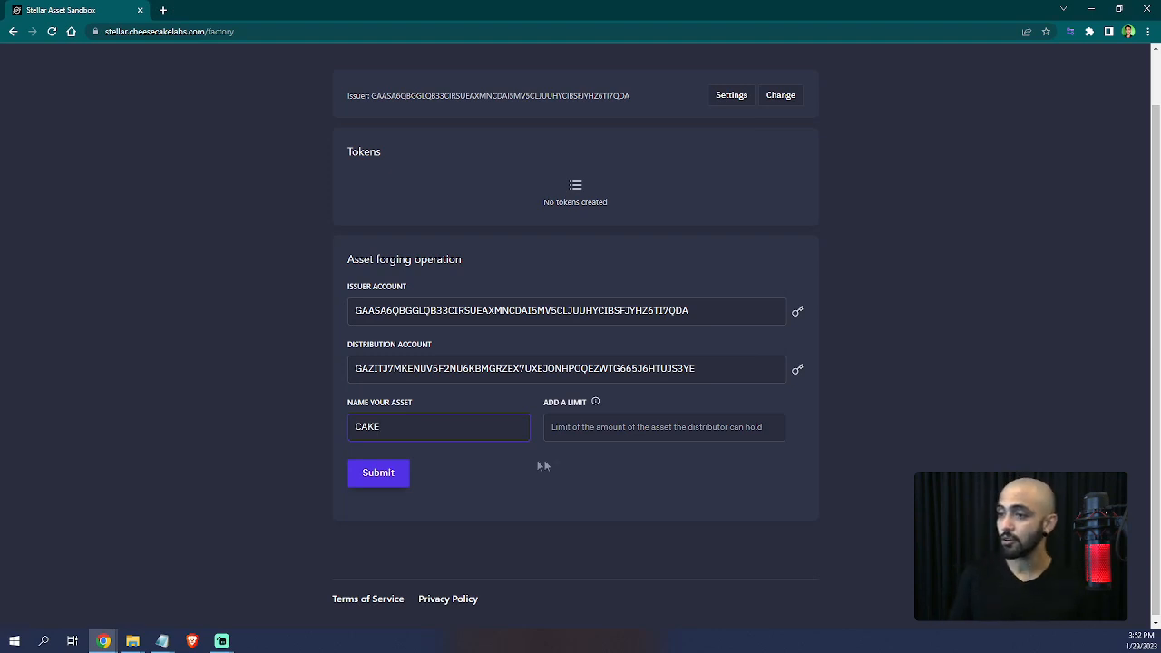
left_click(381, 472)
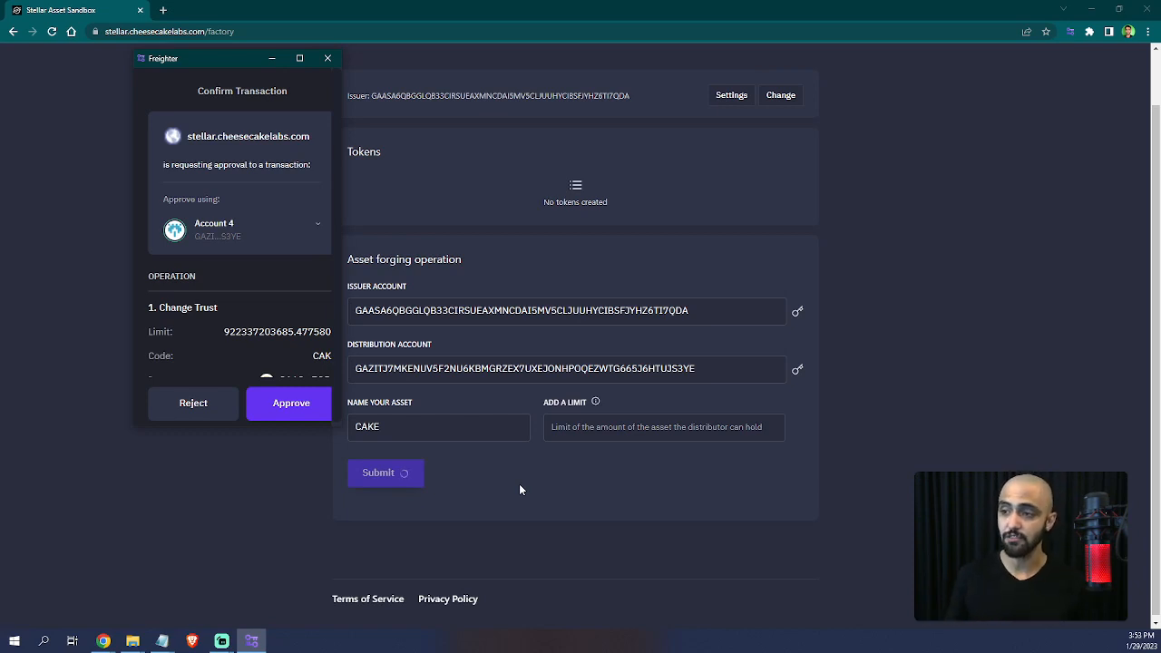
Review the Change Trust transaction in Freighter and approve it with the account password.
scroll(288, 243, "down", 3)
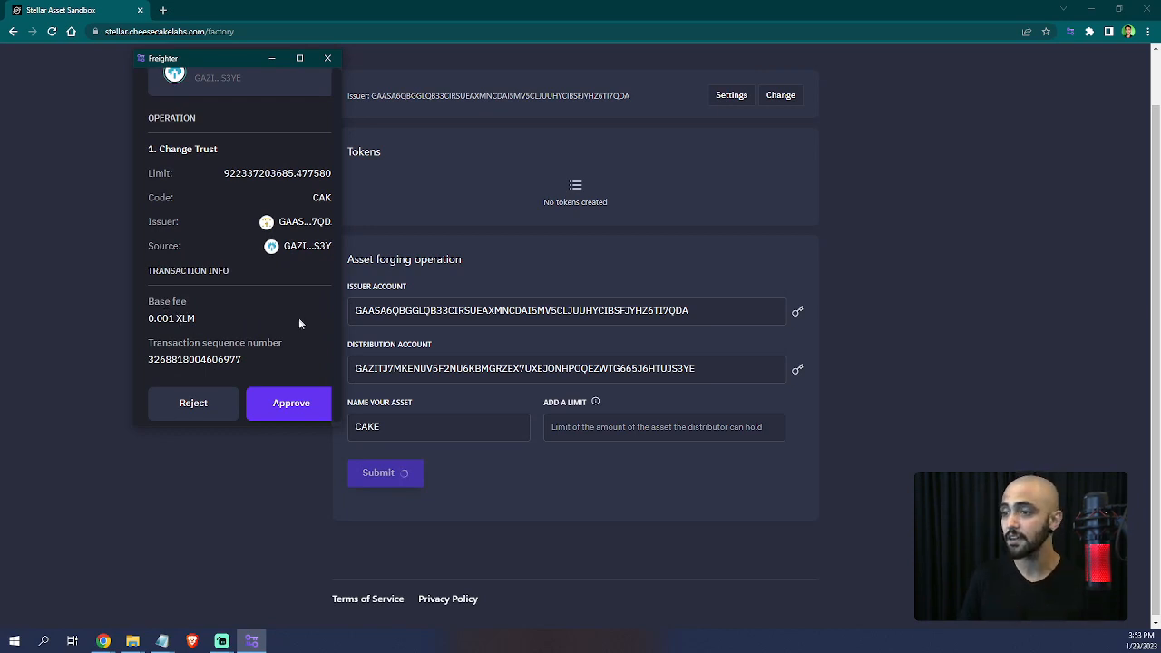
left_click(291, 404)
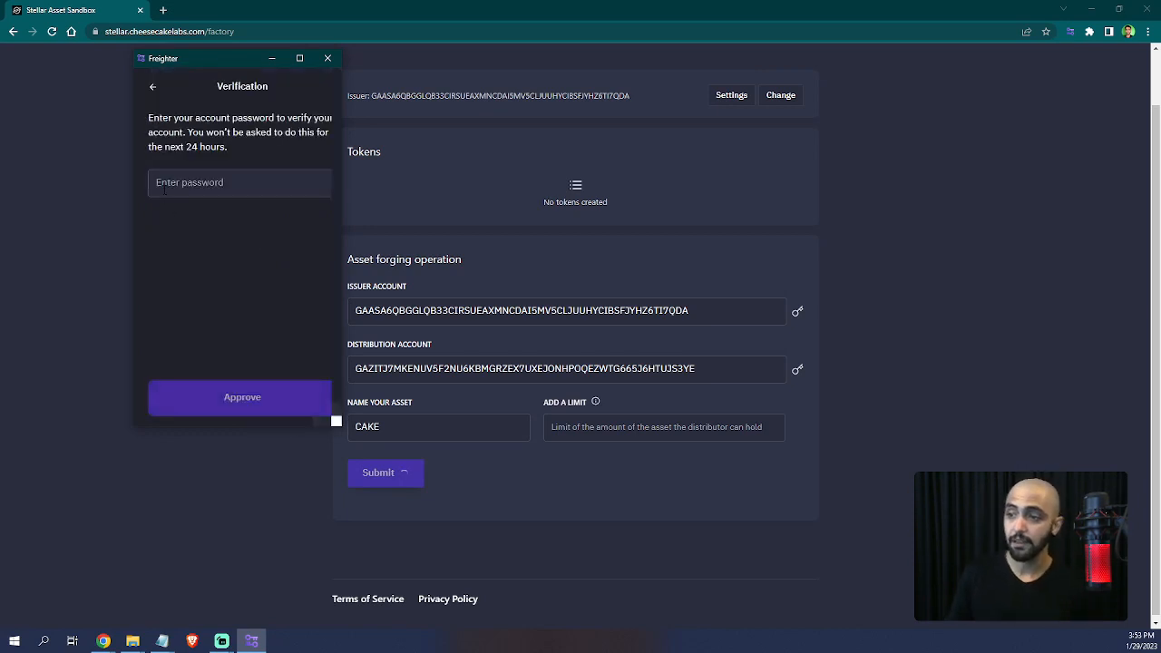
type("•••••••••••")
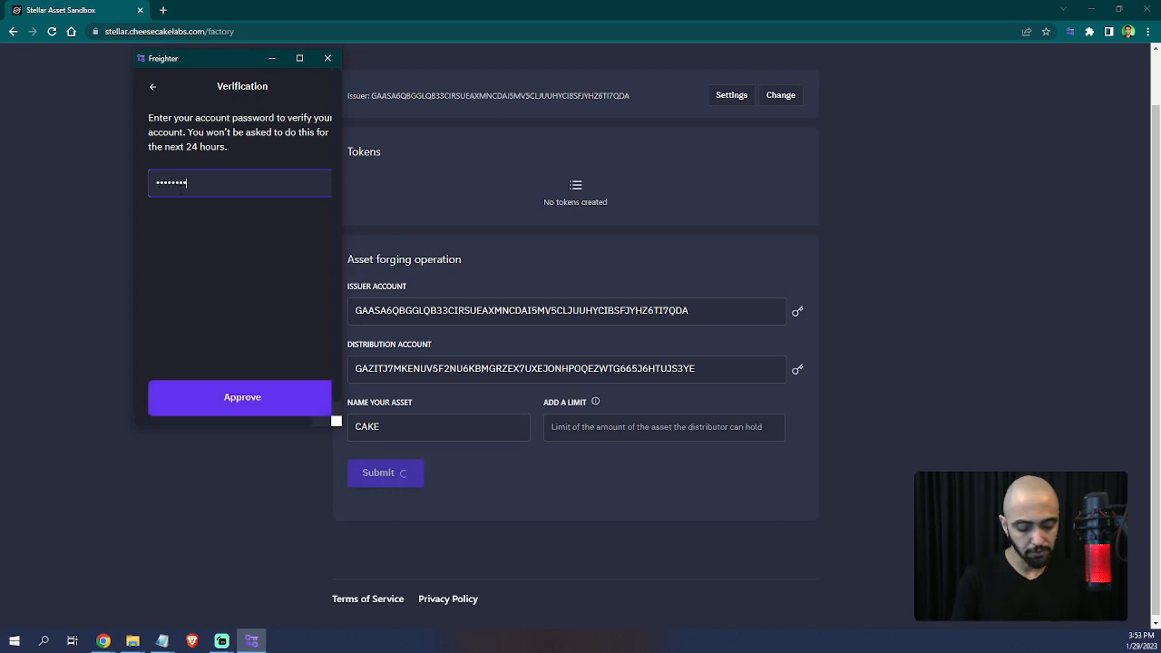
key("Return")
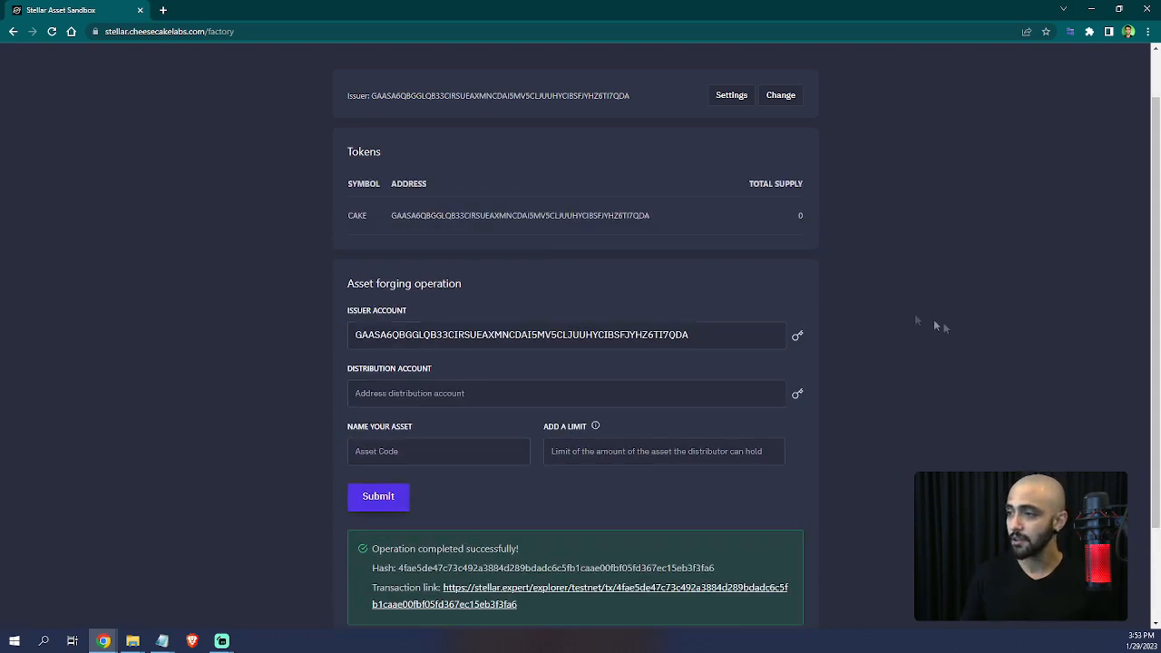
Examine the completed forging transaction on stellar.expert through its transaction link, then close the explorer page.
scroll(916, 322, "down", 3)
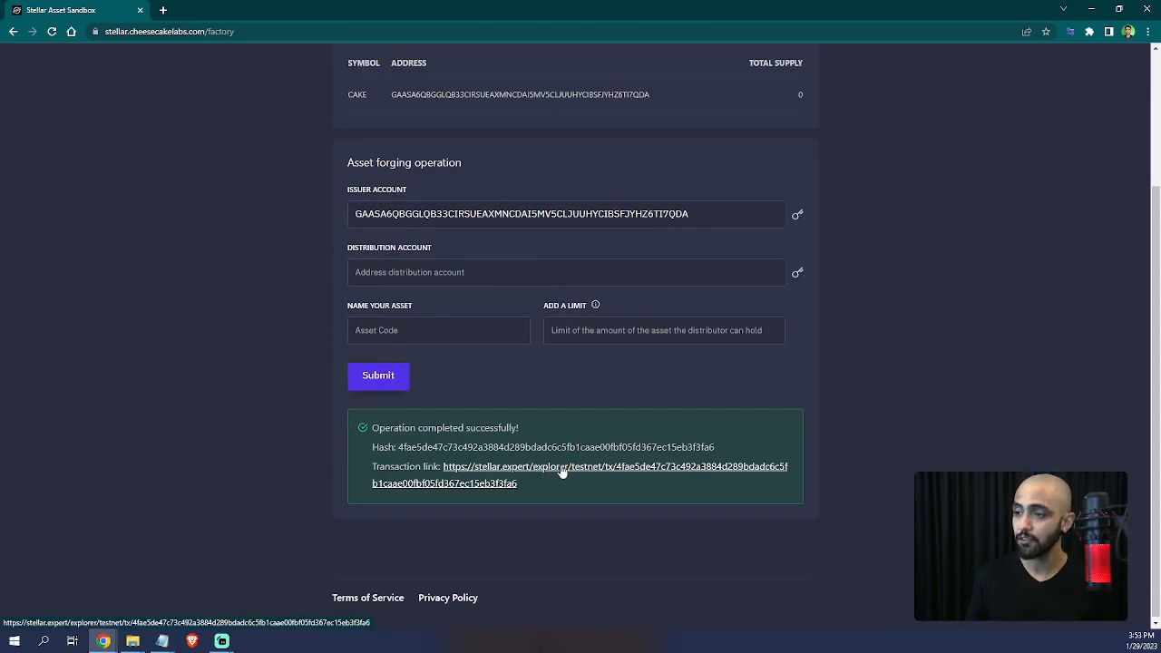
left_click(562, 470)
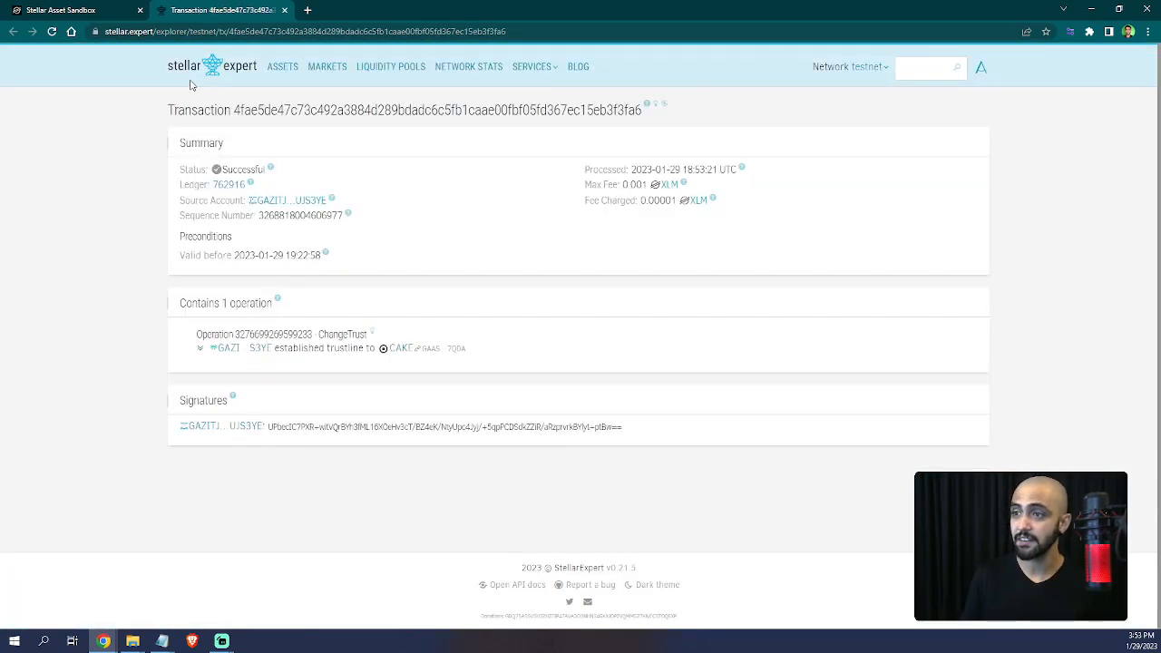
double_click(268, 109)
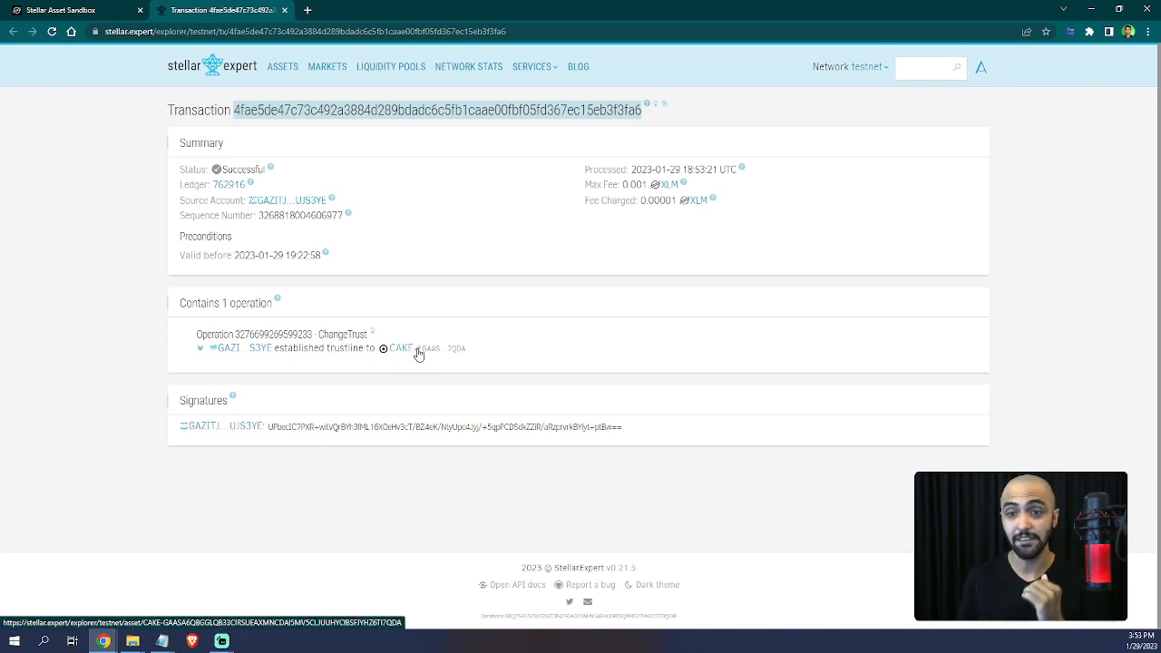
middle_click(228, 8)
Open the management page of the CAKE token from the Tokens list.
scroll(861, 397, "up", 3)
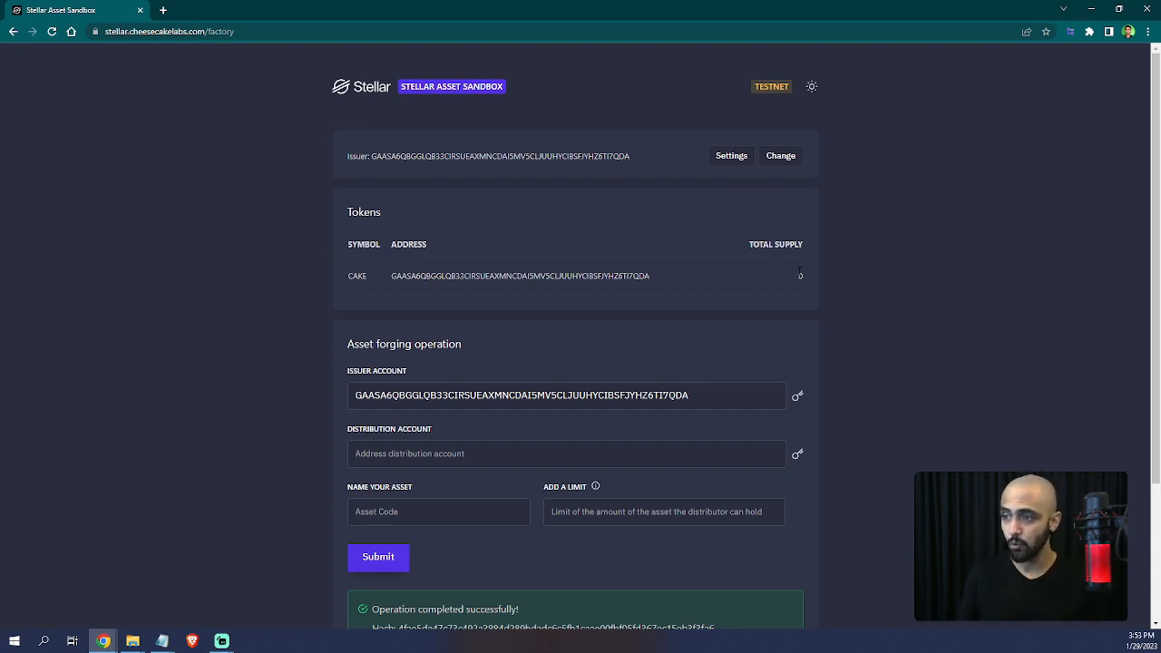
left_click(503, 279)
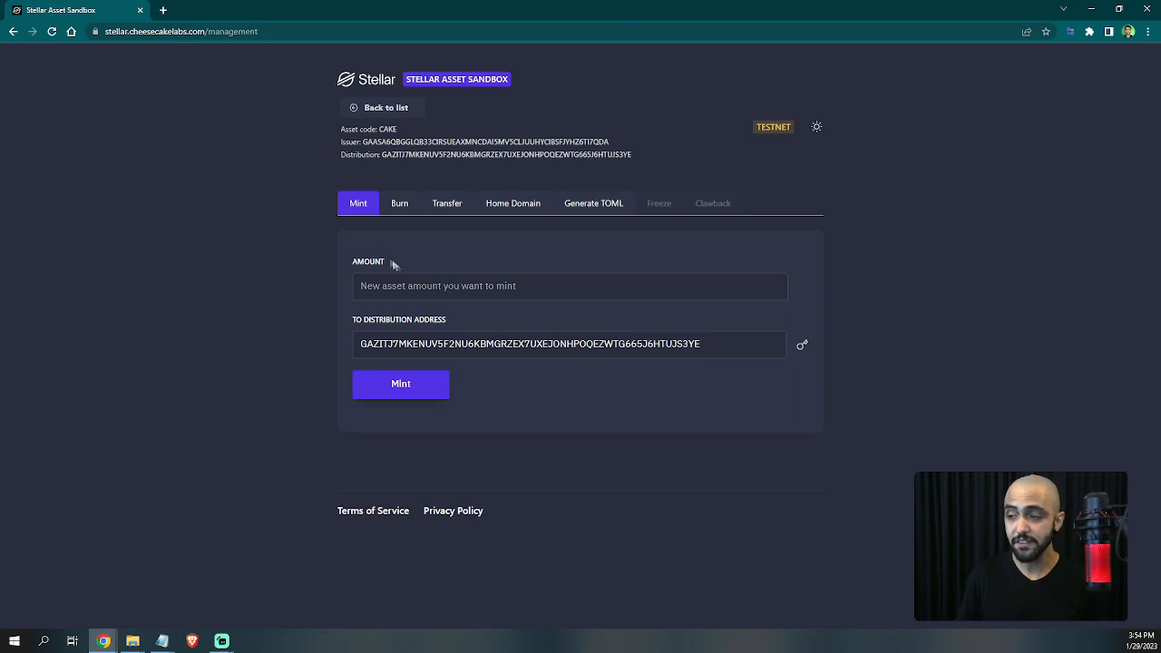
Mint 100 CAKE to the prefilled distribution address and submit the operation.
left_click(411, 291)
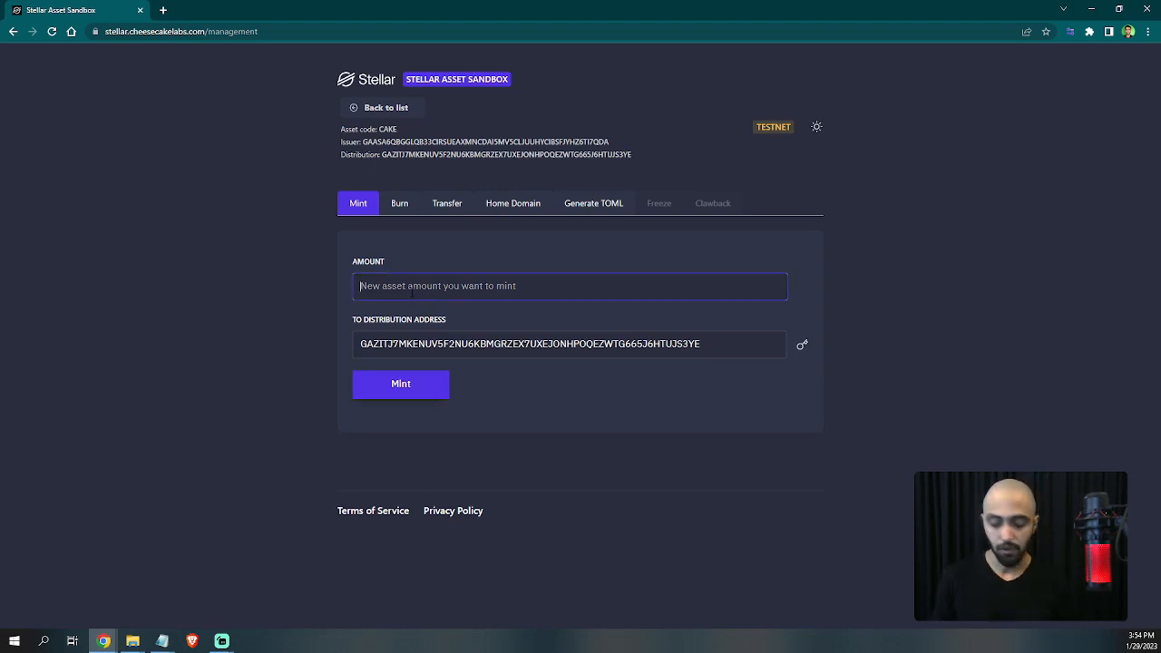
type("100")
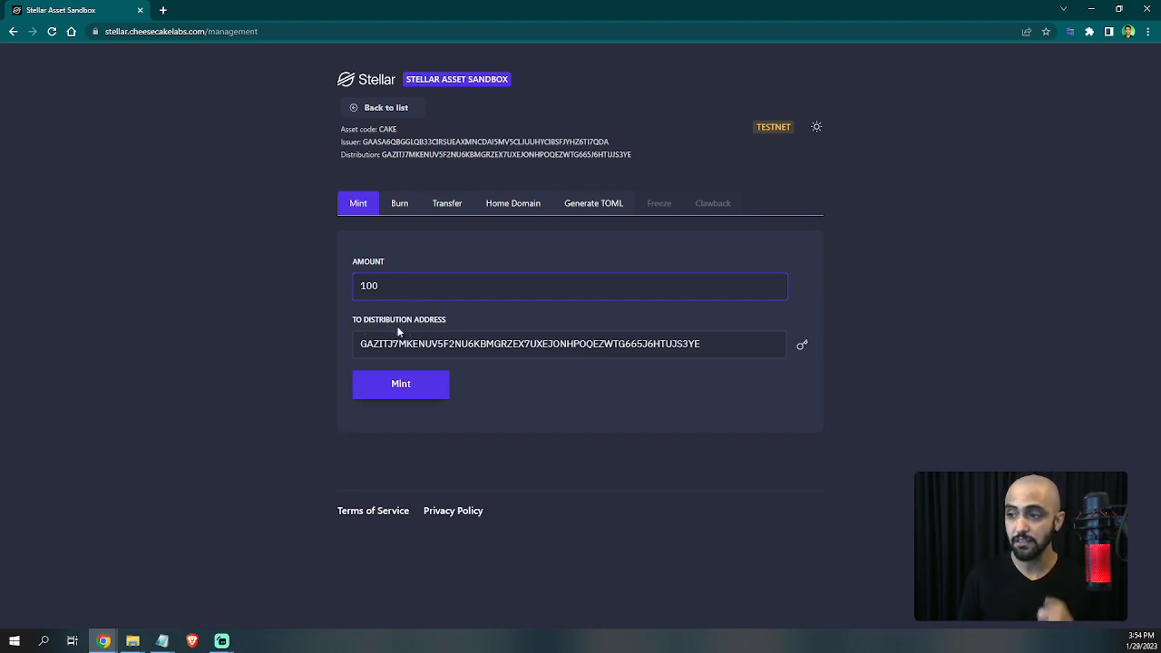
left_click(418, 388)
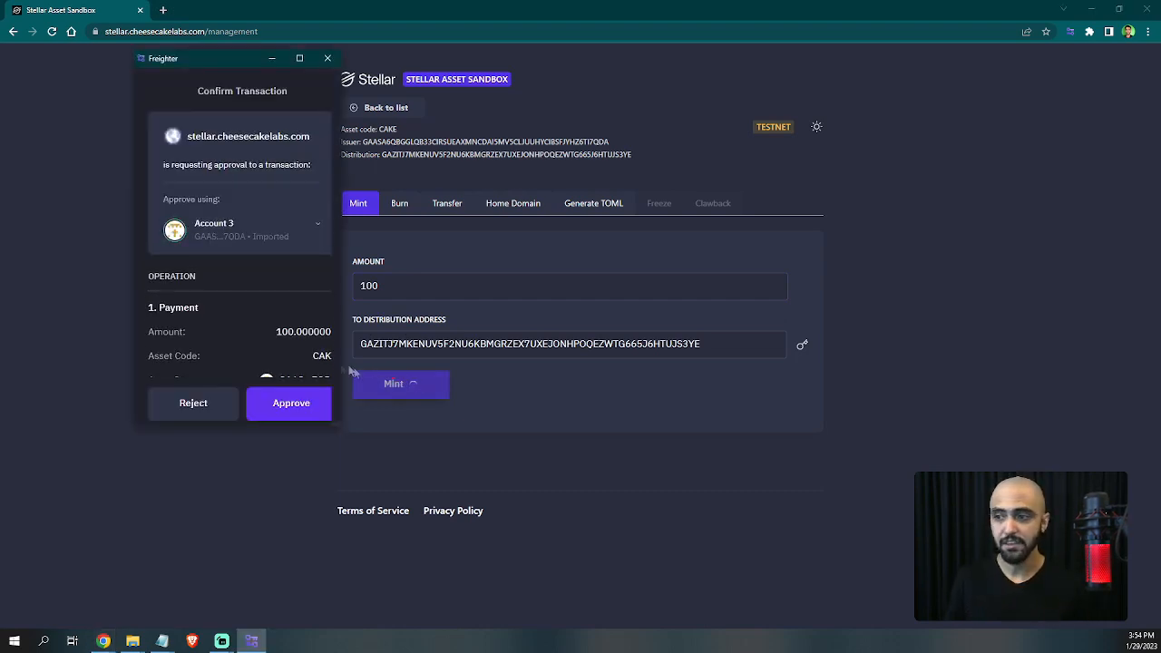
Review the 100 CAKE Payment transaction in Freighter and approve it with the account password.
scroll(255, 224, "down", 2)
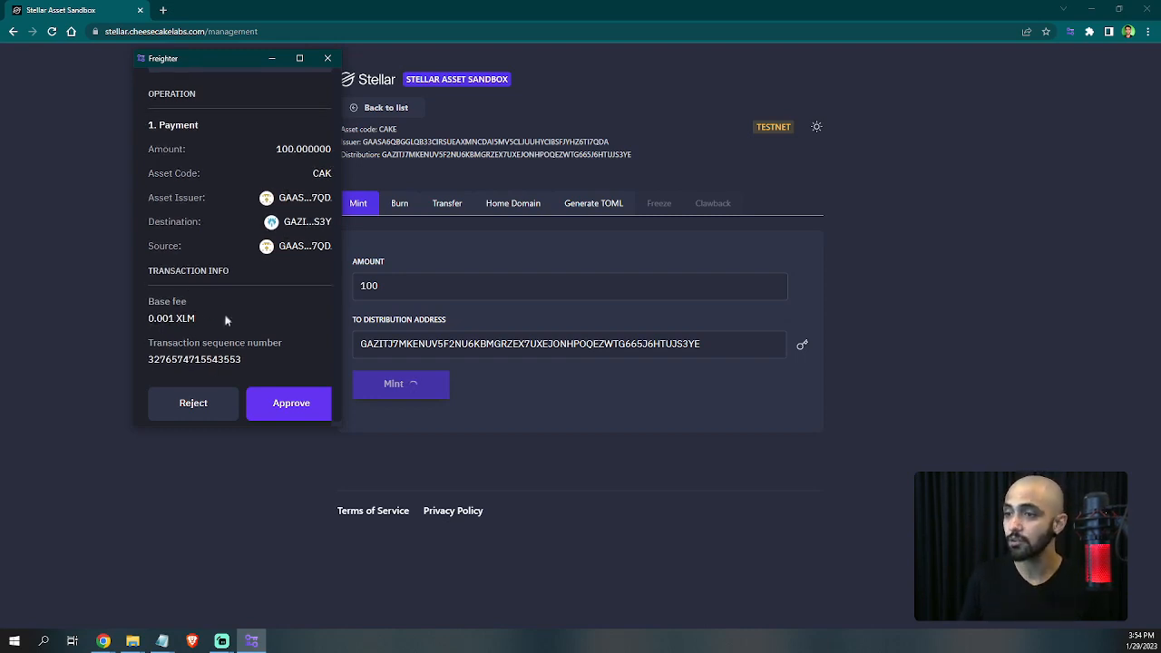
left_click(307, 406)
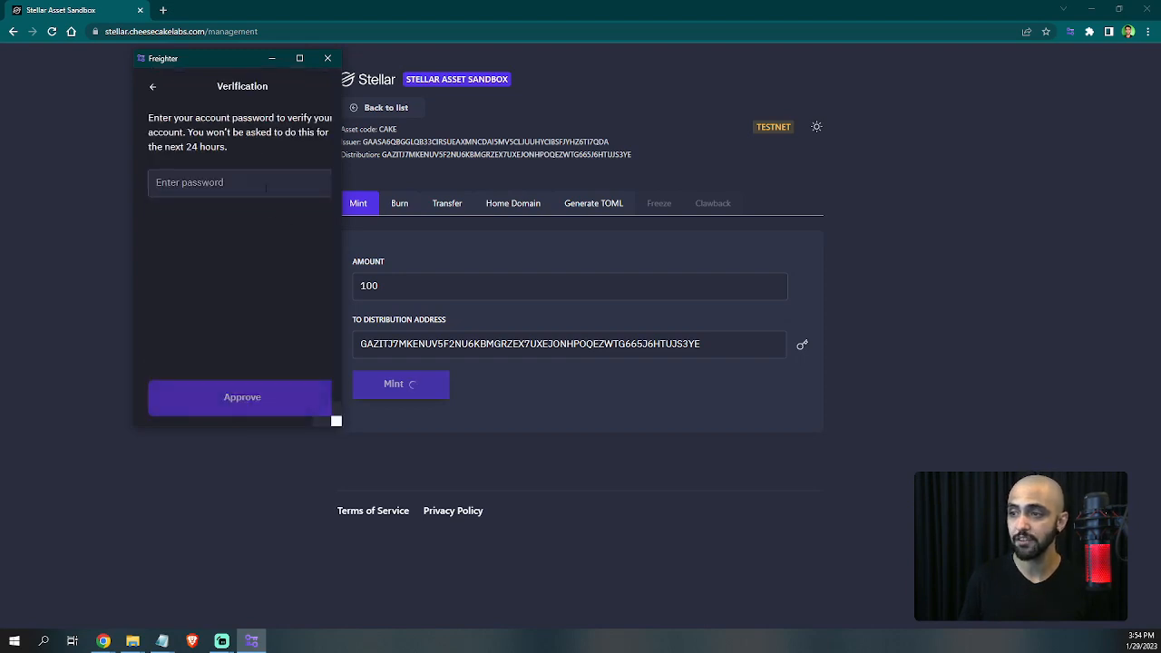
type("*****")
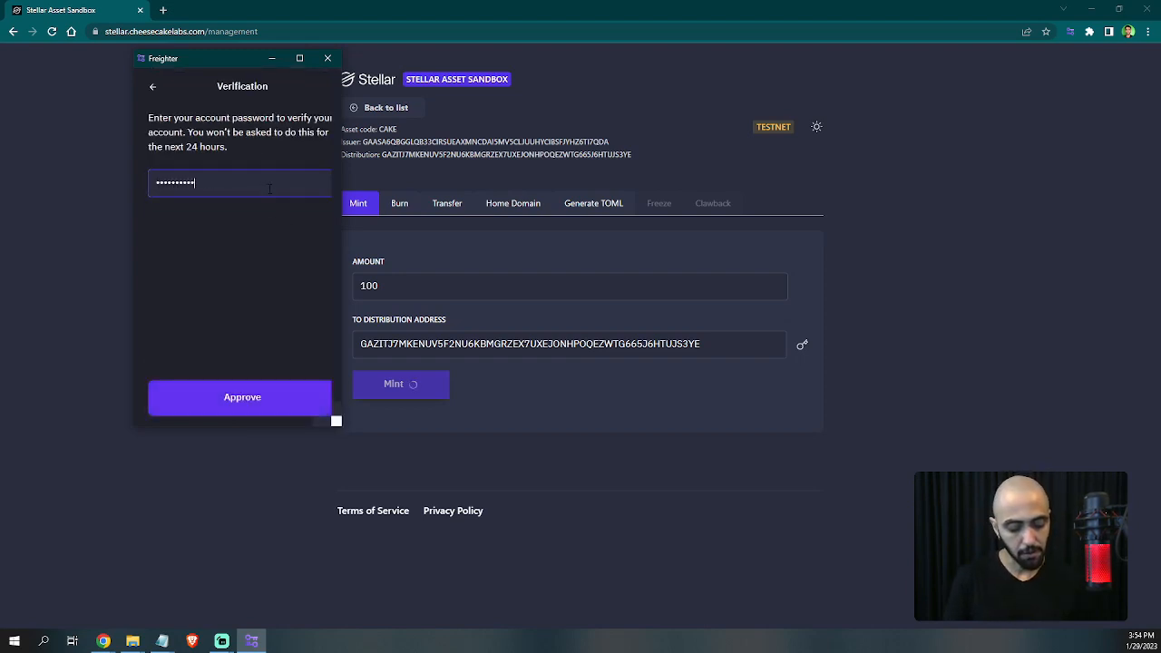
key("Return")
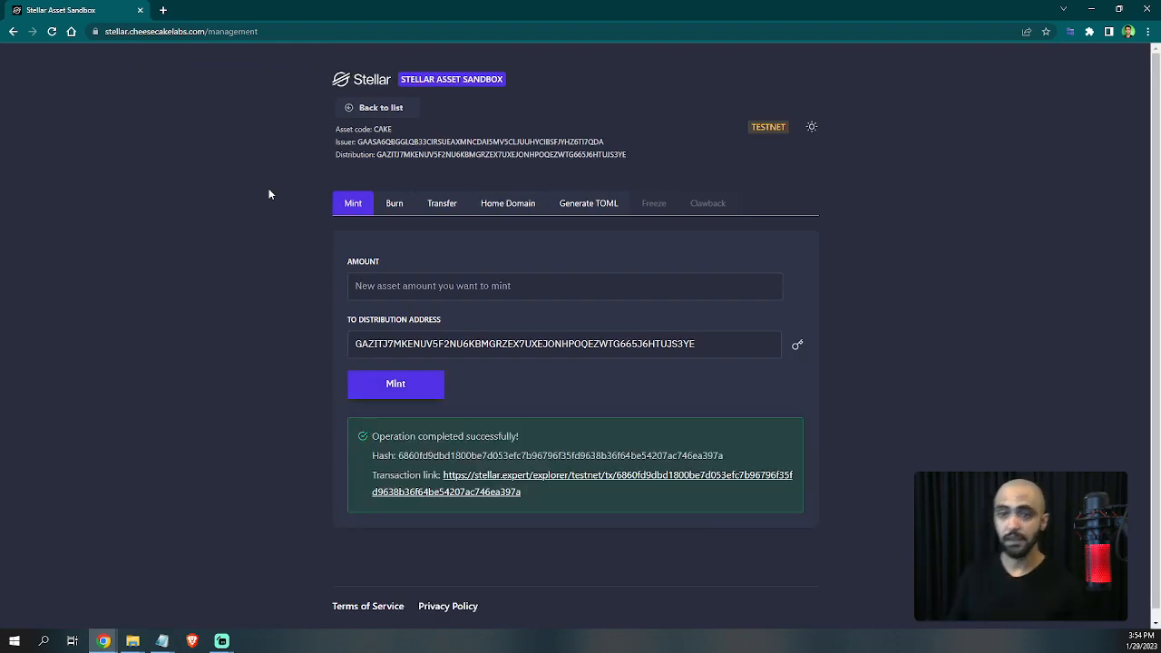
Examine the minting transaction on stellar.expert through its link, and switch Freighter to Account 4 to check its CAKE balance.
left_click(577, 477)
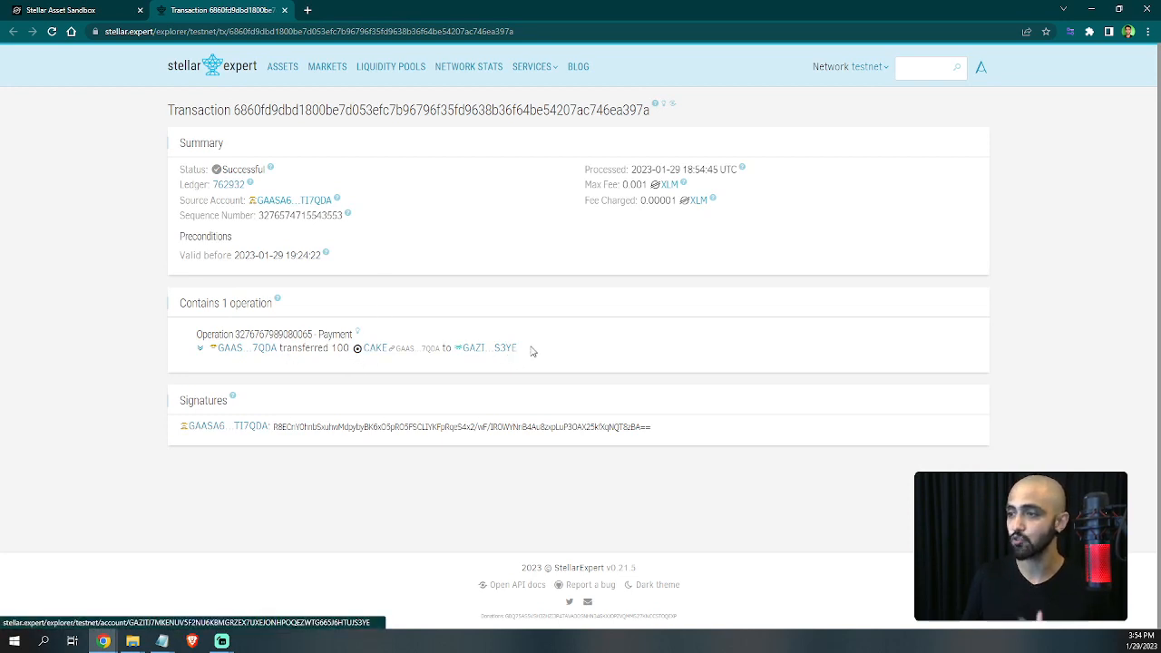
middle_click(236, 5)
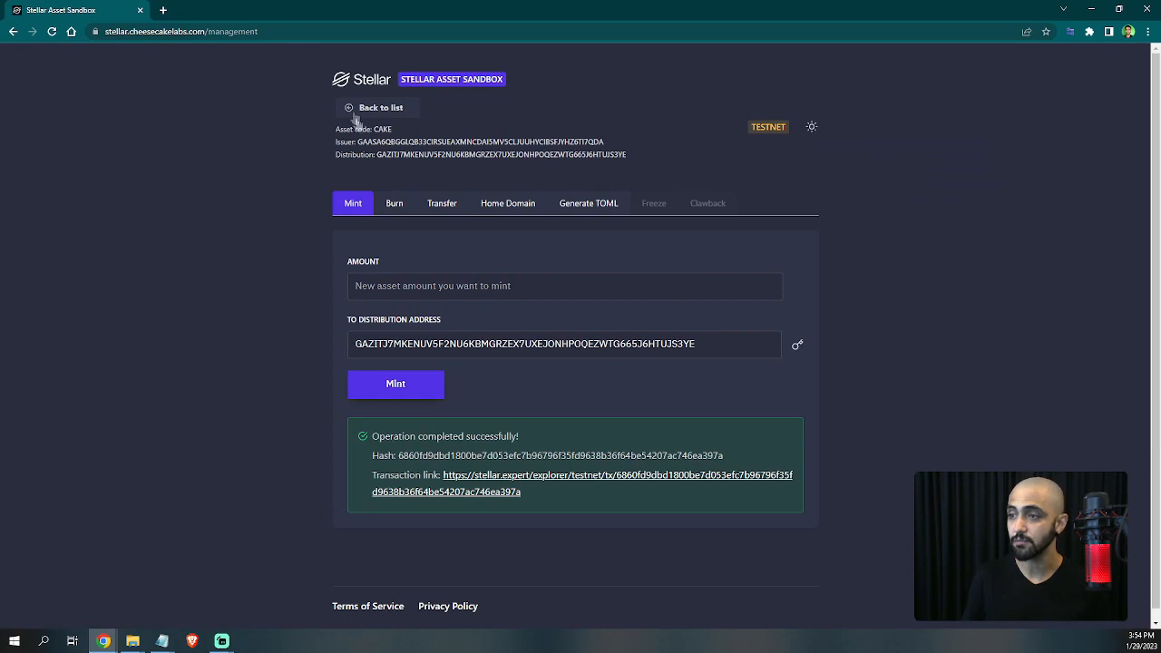
left_click(1070, 31)
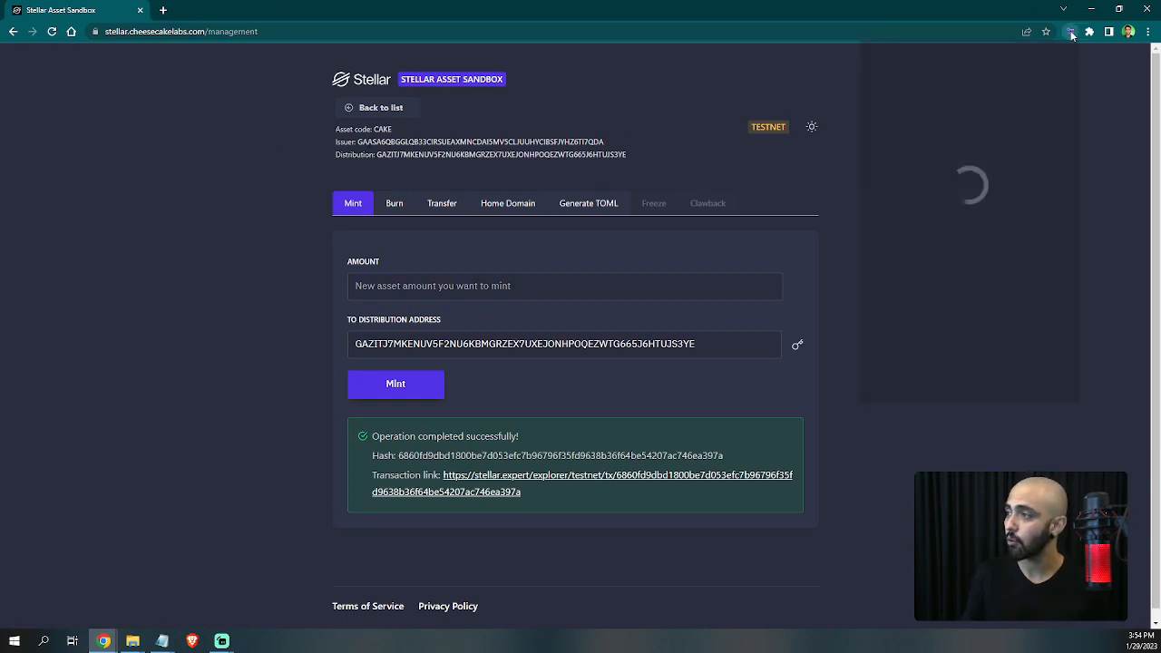
left_click(908, 65)
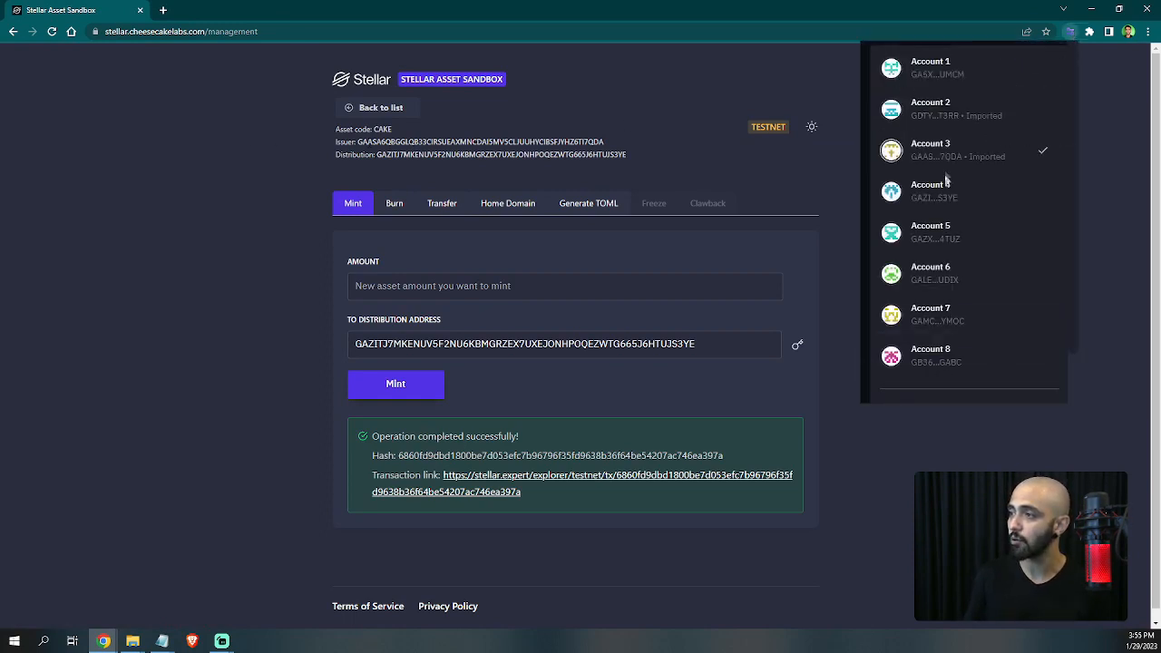
left_click(946, 190)
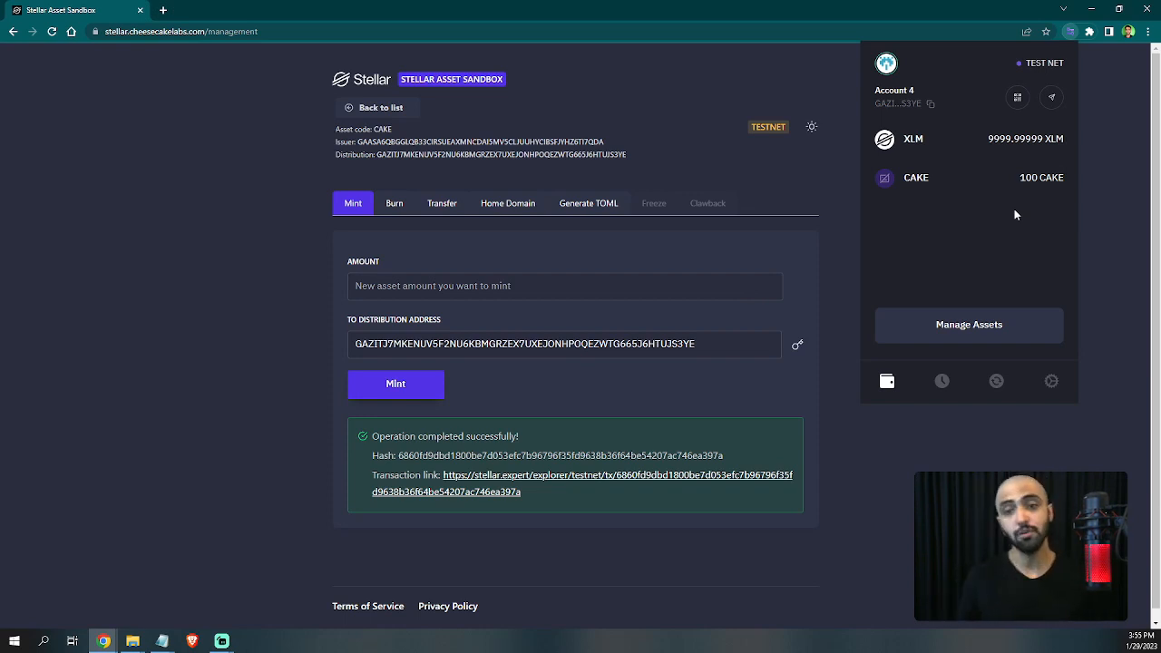
left_click(853, 242)
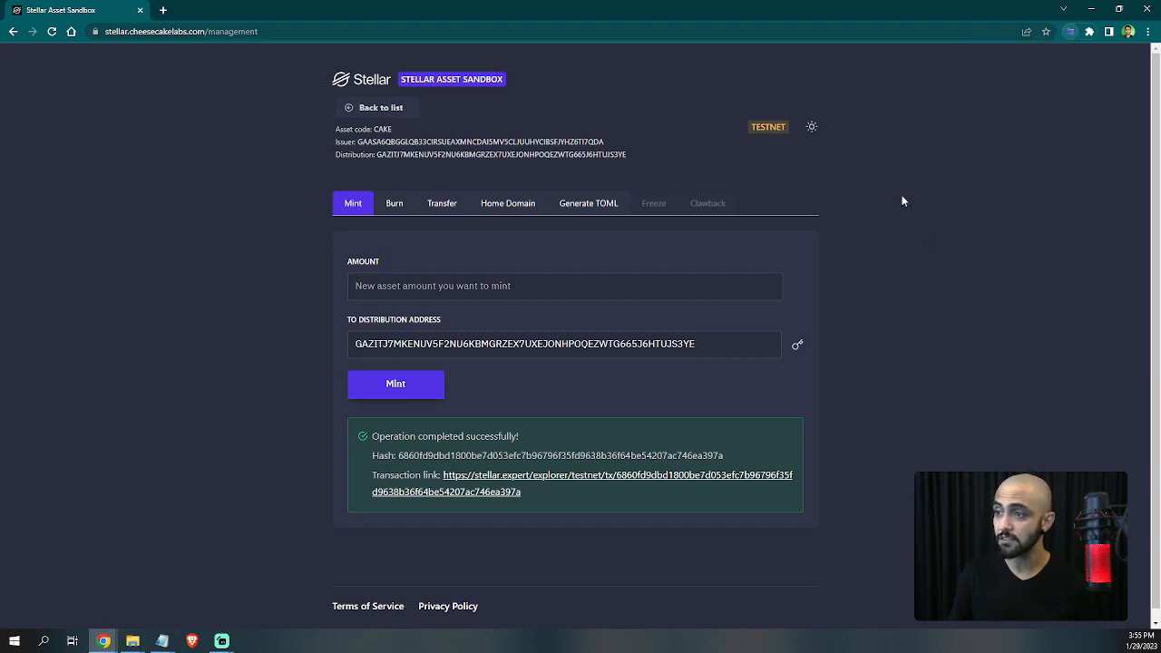
Submit a burn of 30 CAKE from the prefilled distribution address.
left_click(393, 205)
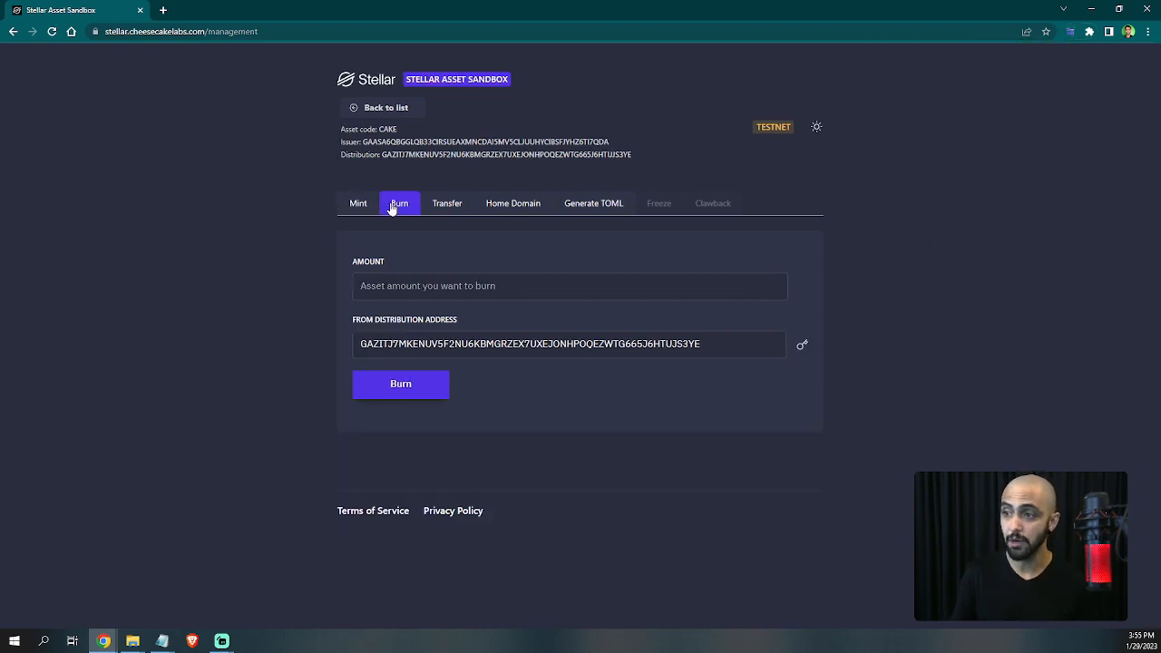
left_click(505, 286)
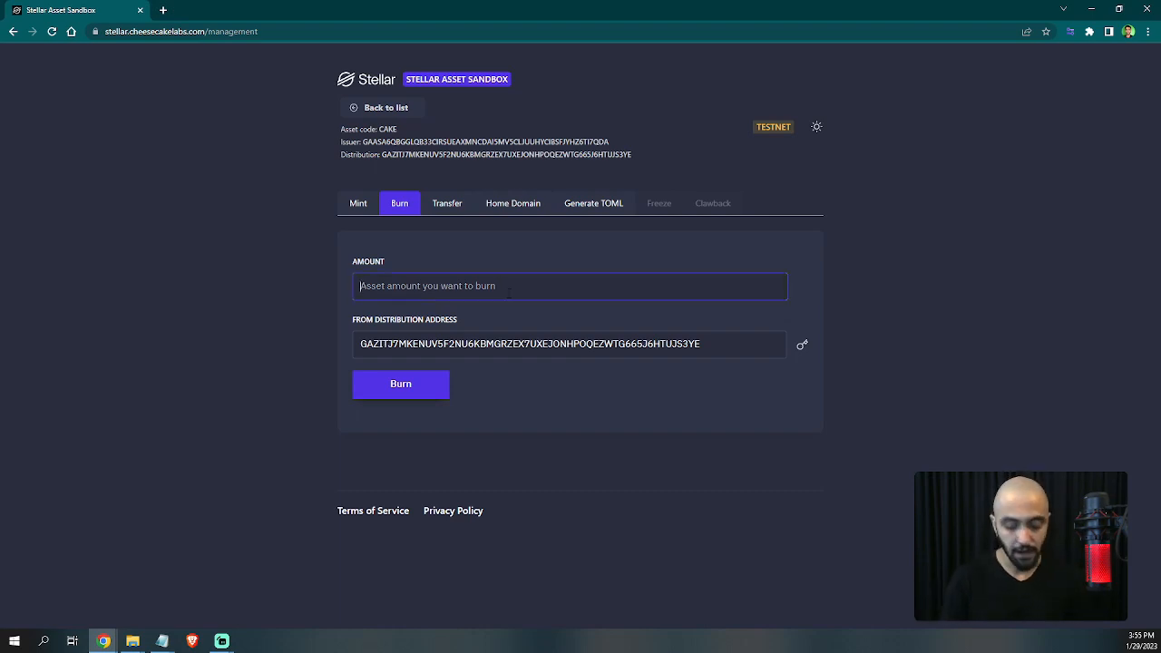
type("30")
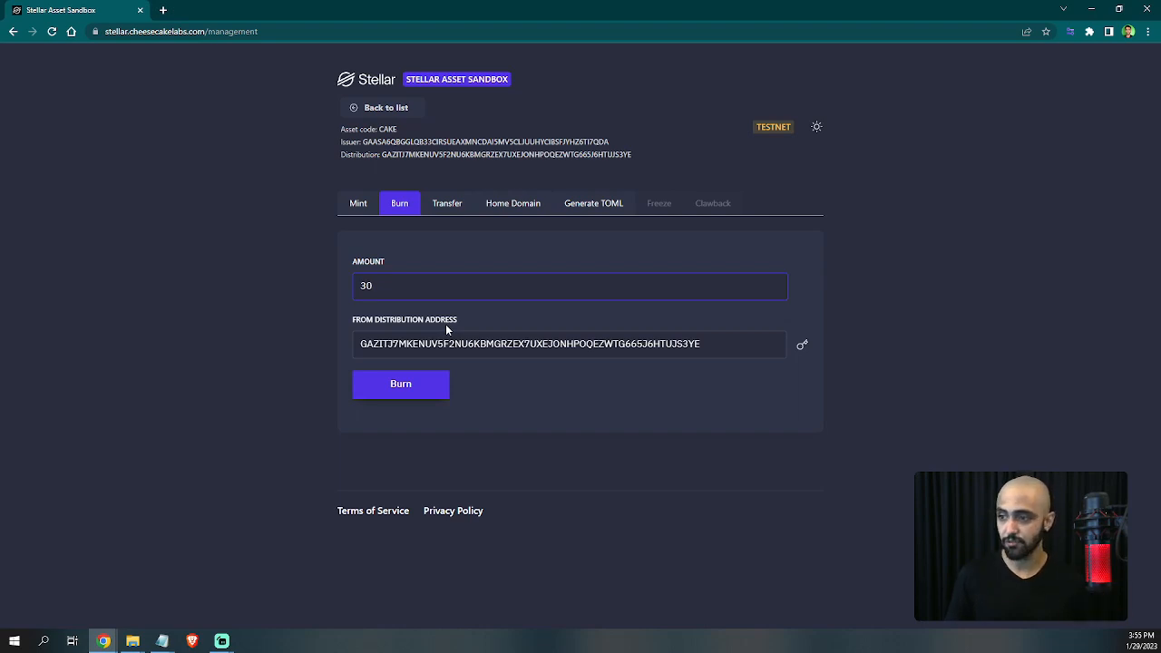
left_click(403, 383)
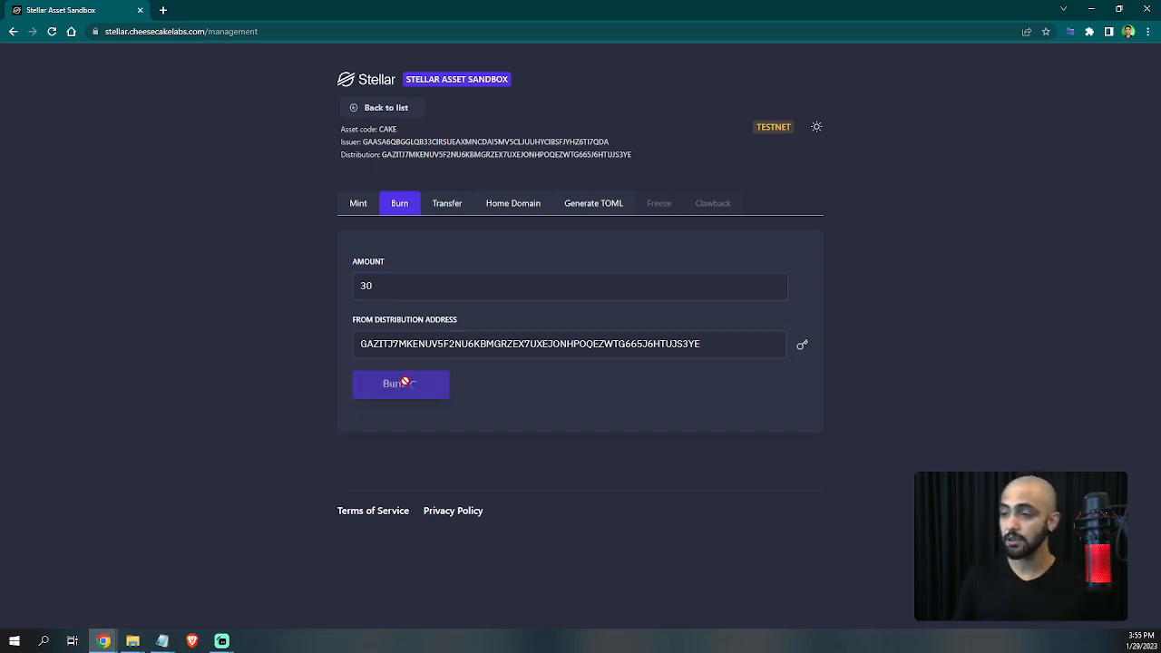
Review the 30 CAKE burn payment in Freighter and approve it with the account password.
scroll(300, 270, "down", 1)
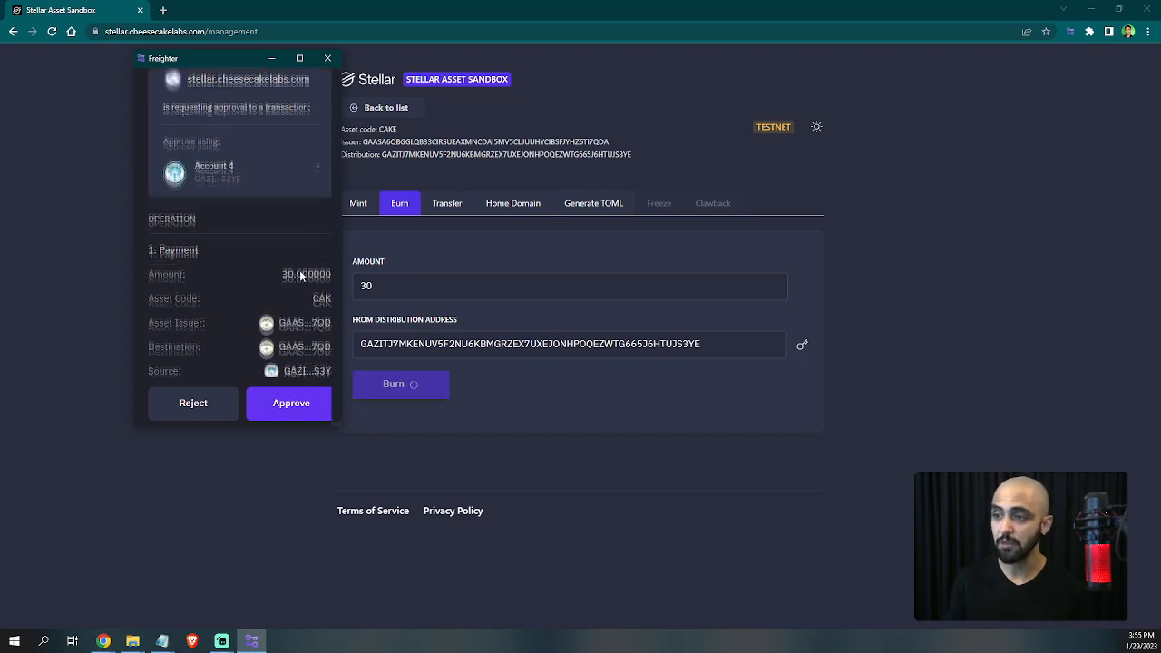
scroll(299, 272, "down", 2)
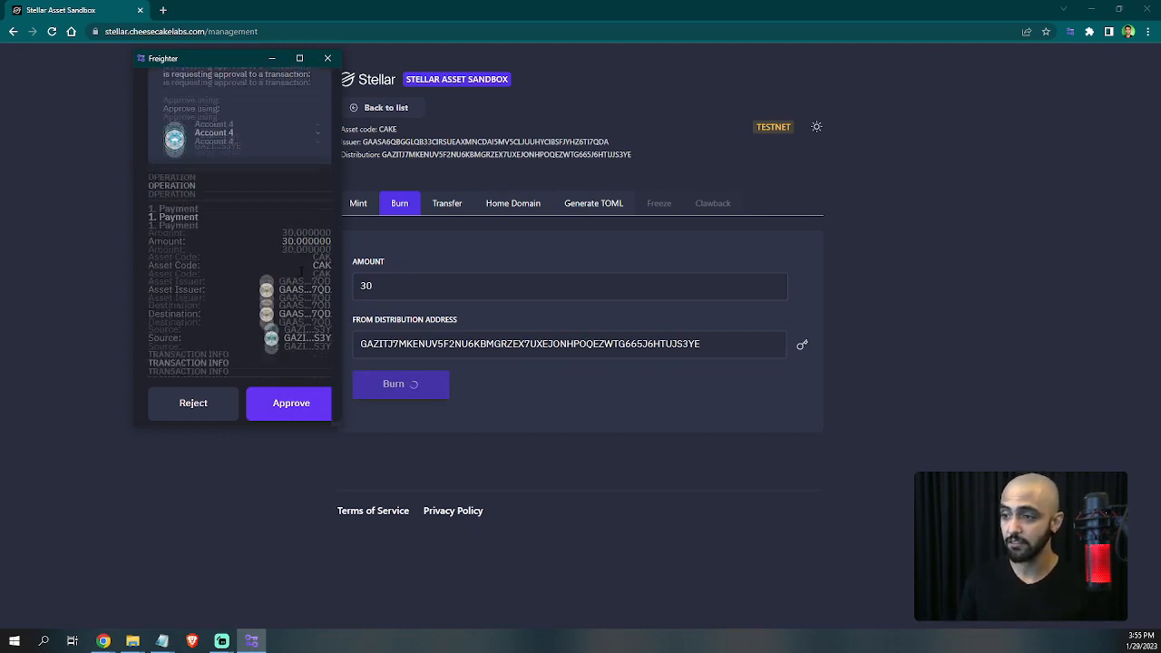
left_click(298, 408)
type("**********")
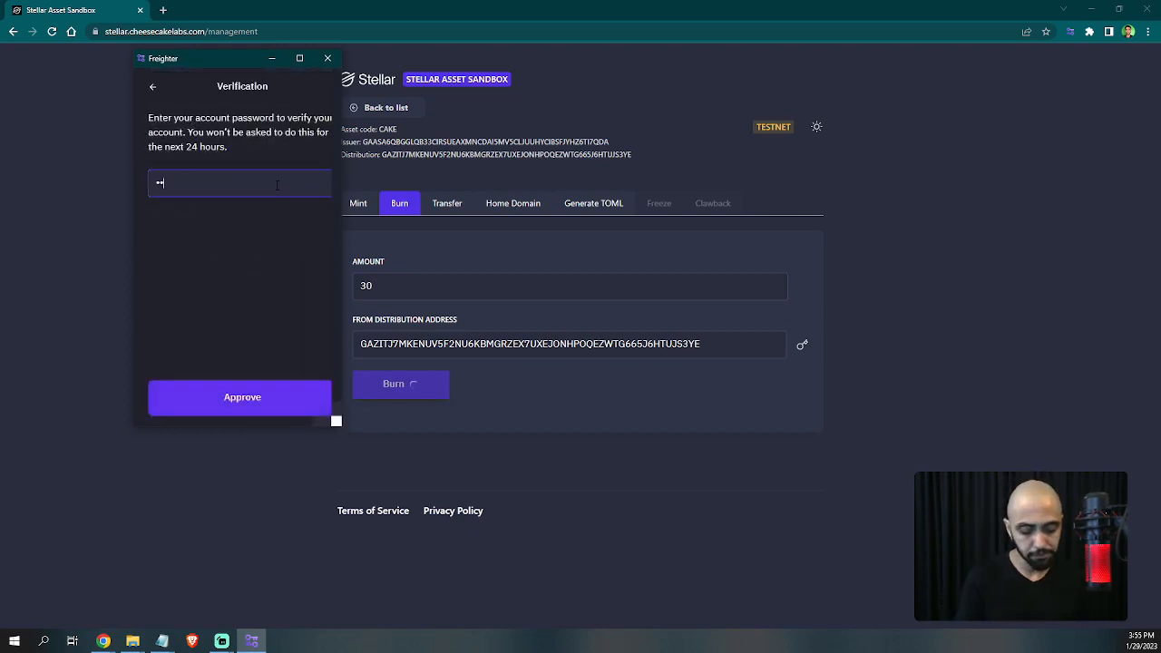
key("Return")
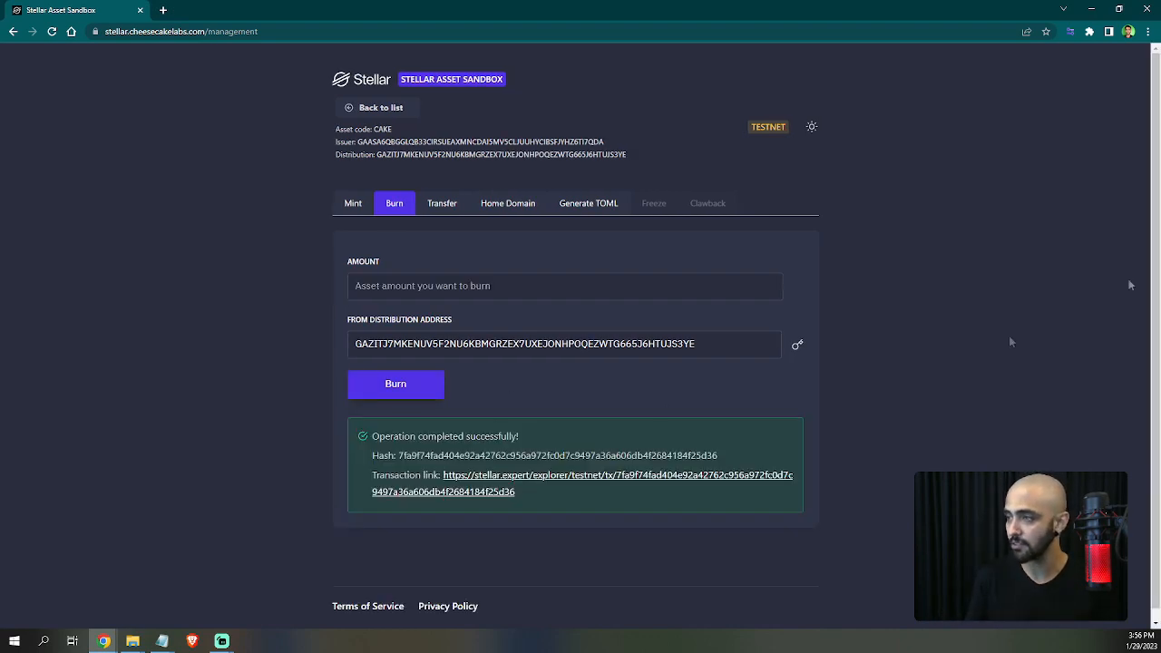
Check Account 4's CAKE balance in Freighter and the token's total supply in the Tokens list.
left_click(1070, 33)
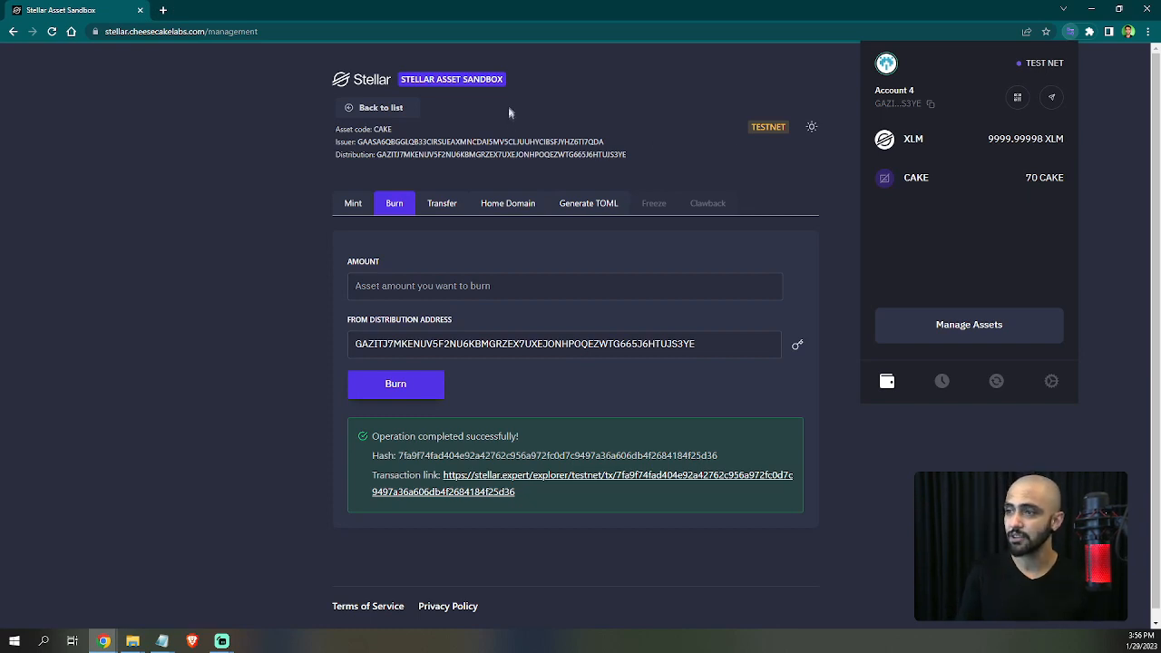
left_click(361, 108)
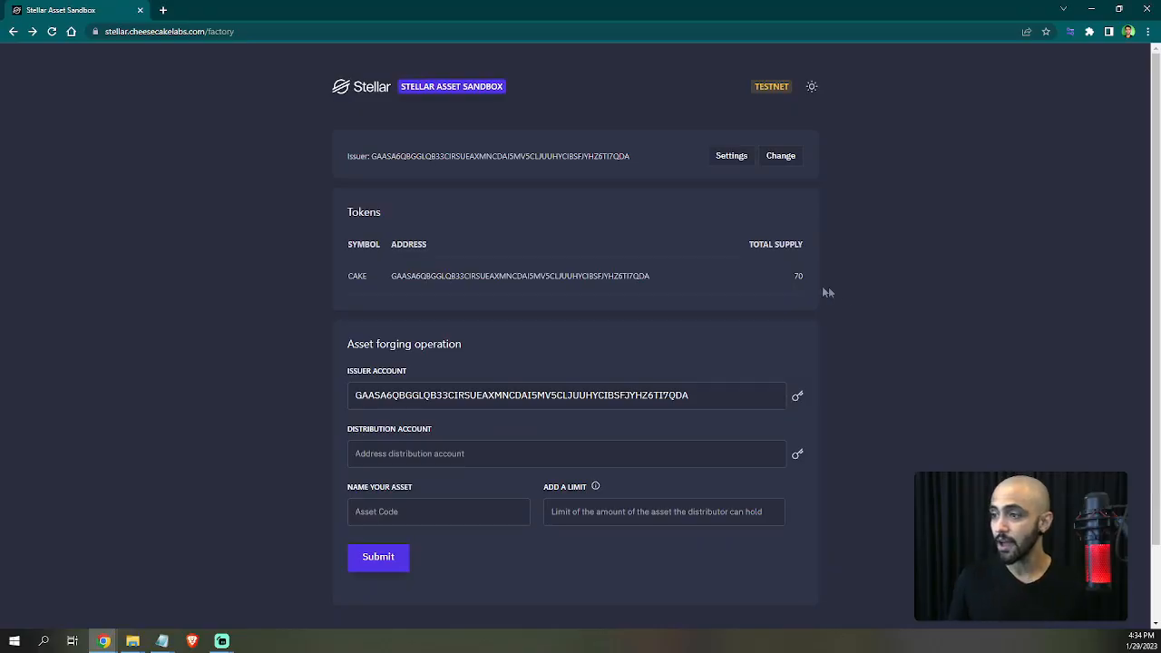
Reopen the CAKE token's management page and set the transfer amount to 10.
left_click(575, 276)
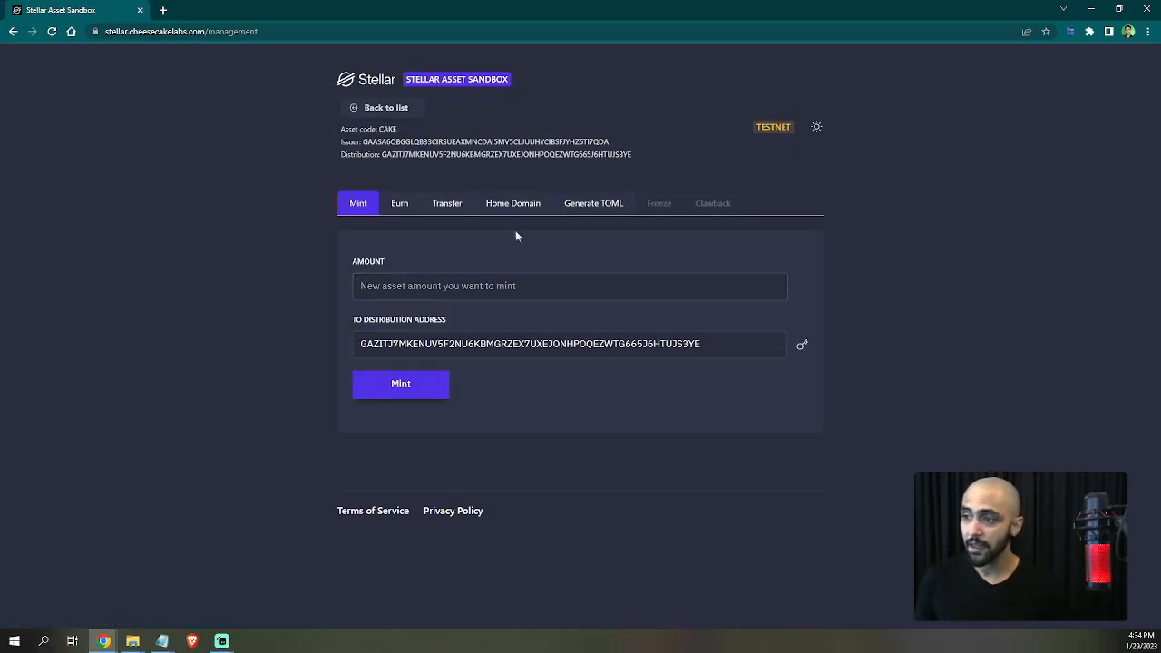
left_click(451, 205)
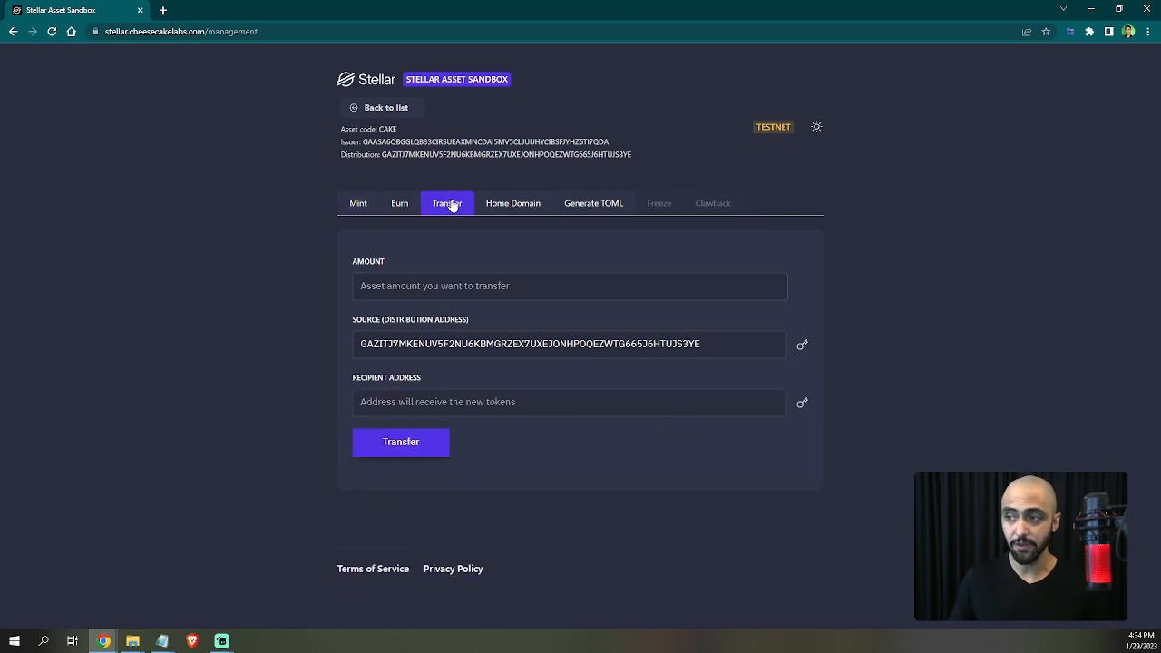
left_click(505, 295)
type("10")
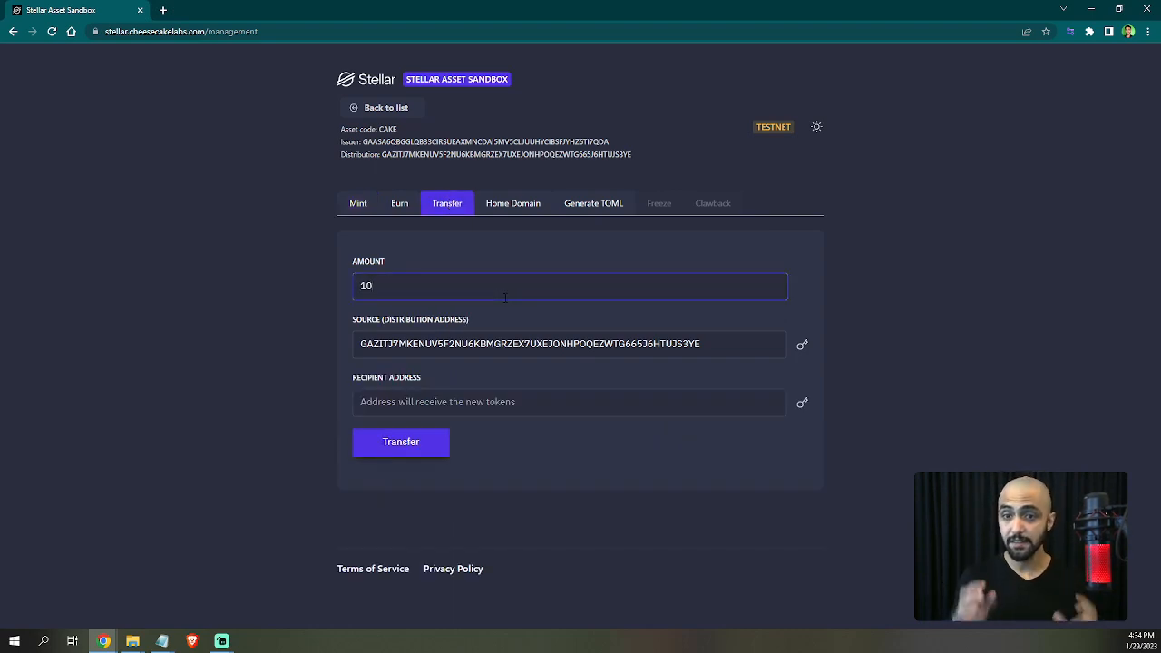
key("Tab")
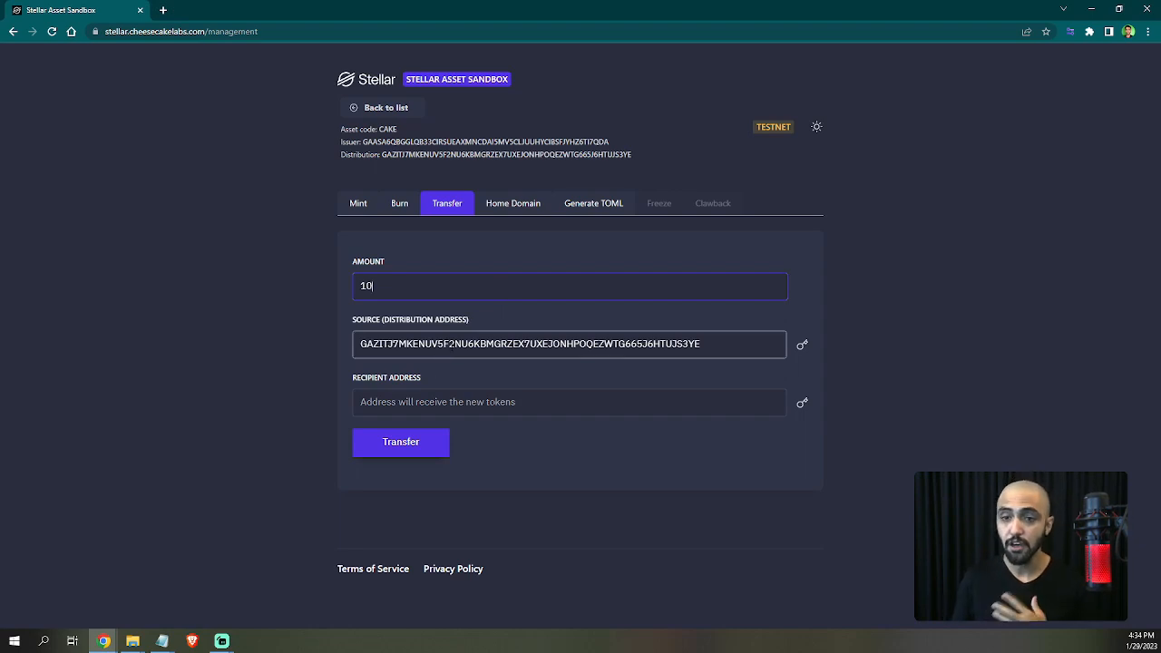
Switch Freighter to Account 5, fill its address in as the transfer recipient, and submit the transfer.
left_click(1070, 31)
left_click(932, 82)
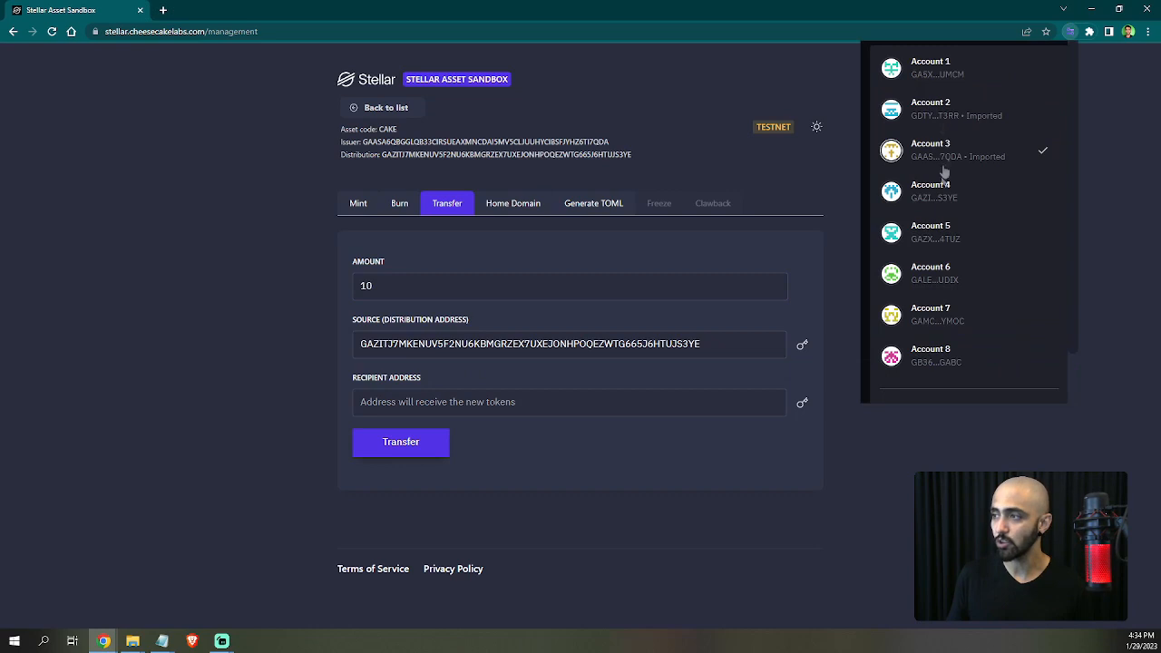
left_click(934, 231)
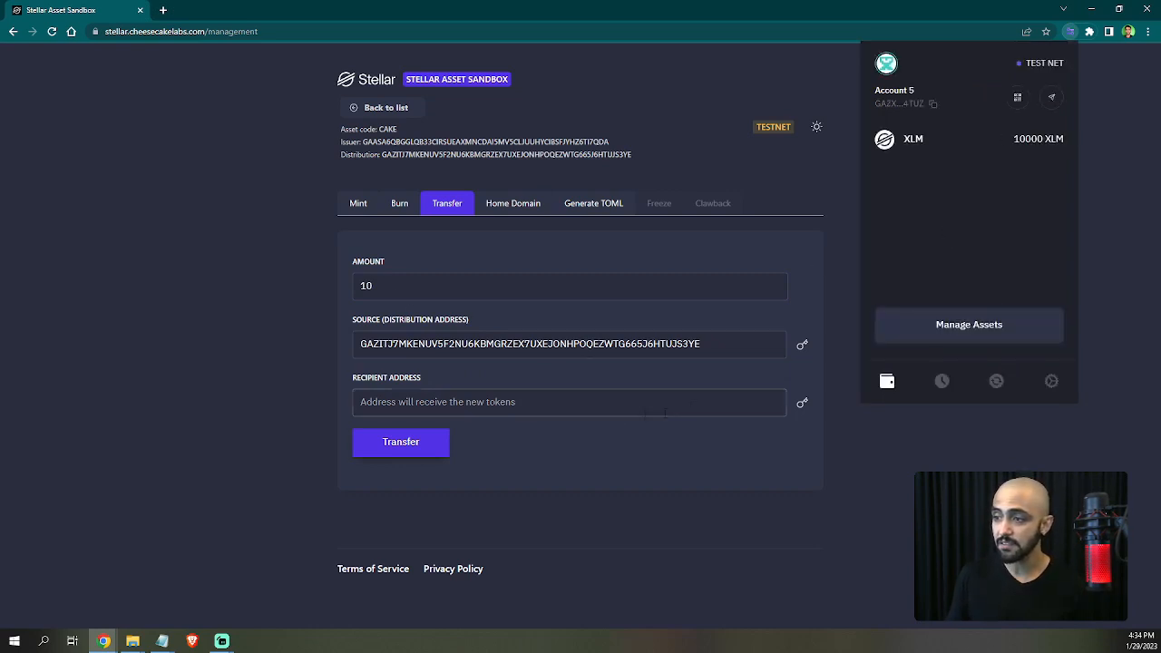
left_click(802, 404)
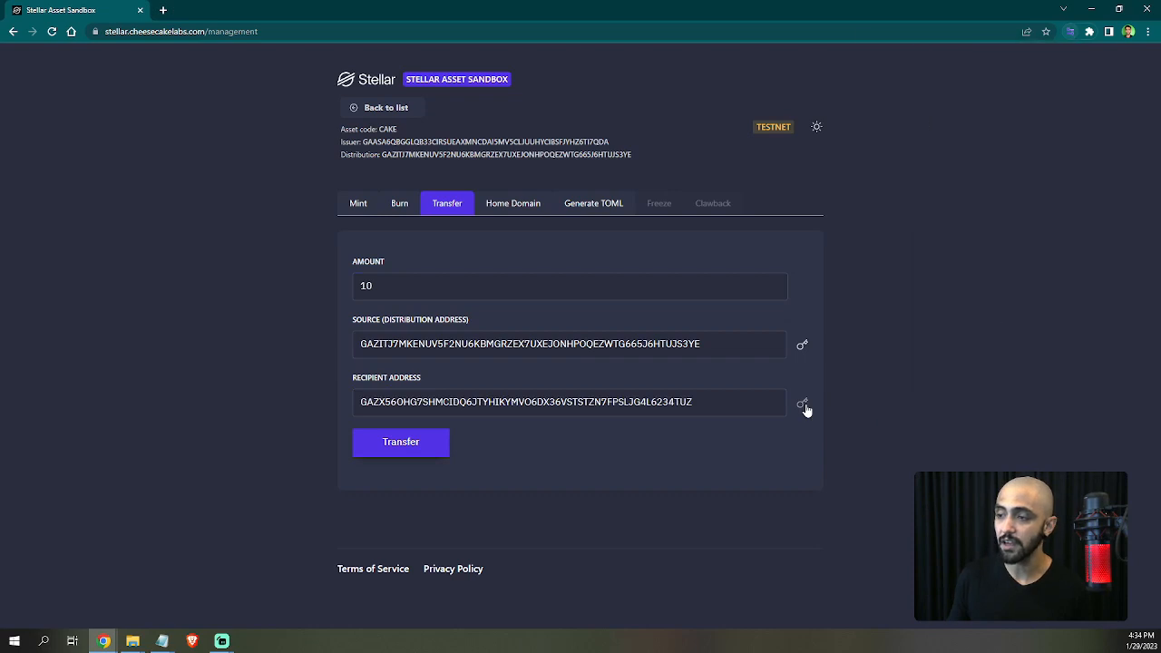
left_click(414, 442)
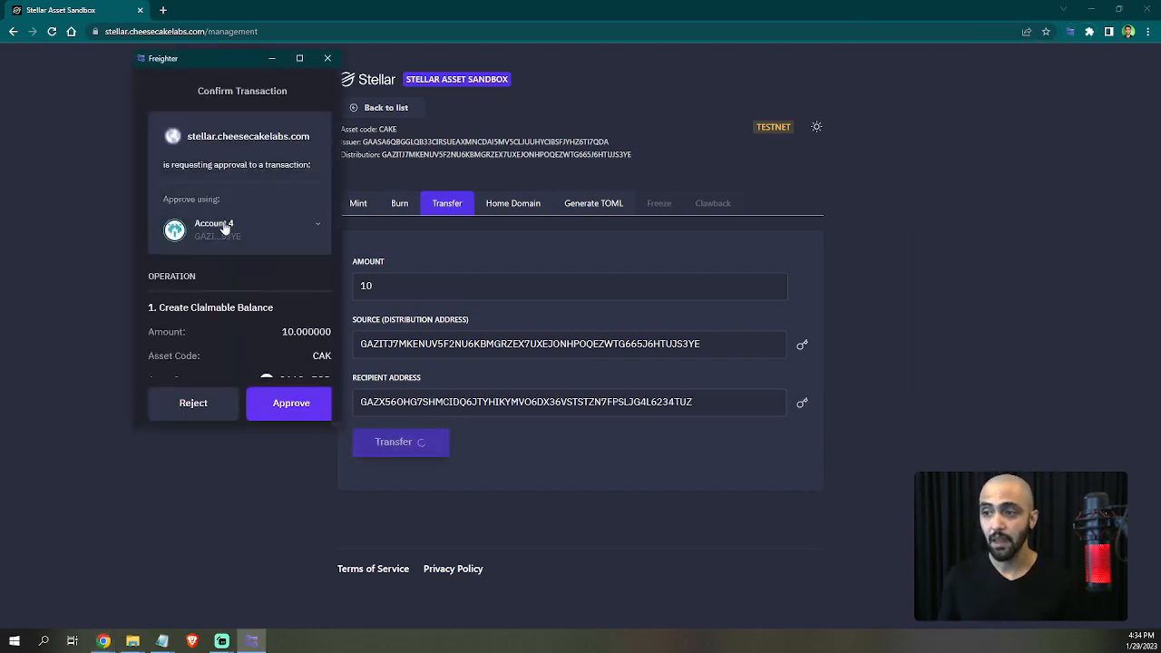
Approve the Create Claimable Balance transaction in Freighter with the account password, and check Account 4's CAKE balance.
scroll(284, 324, "down", 3)
left_click(291, 402)
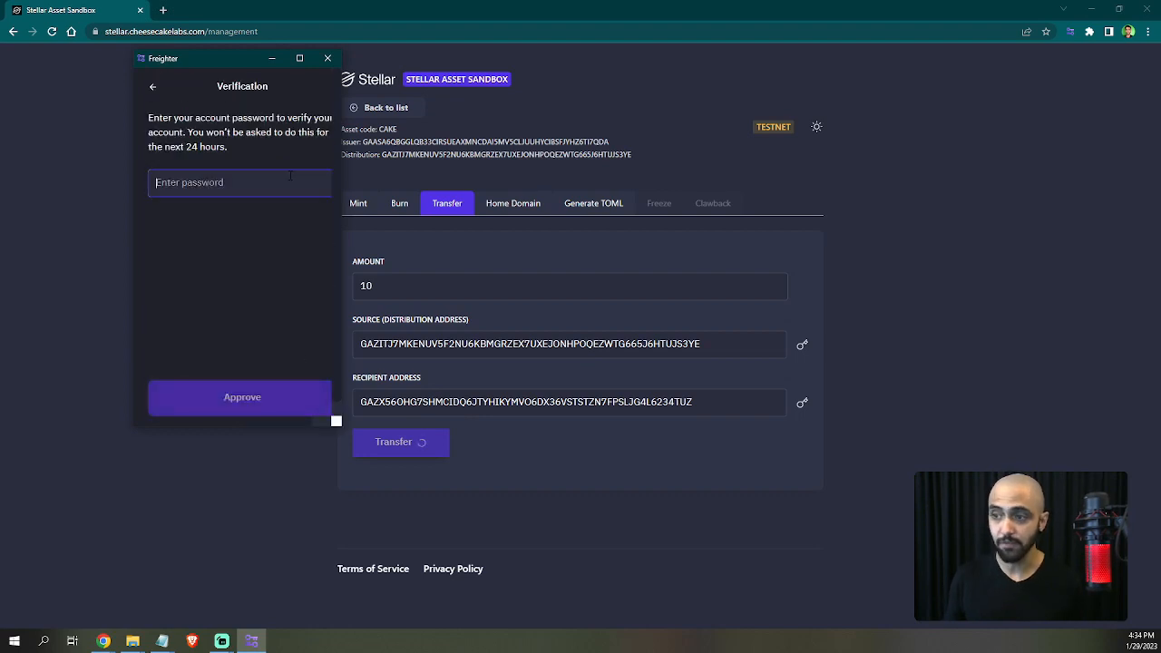
type("••")
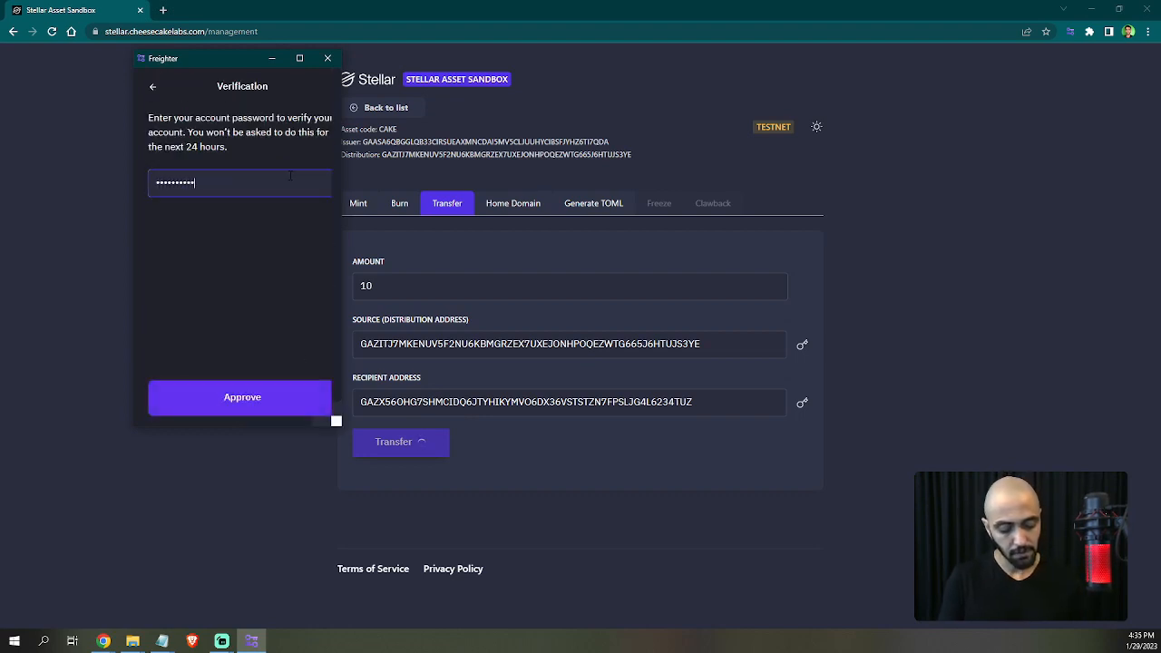
key("Return")
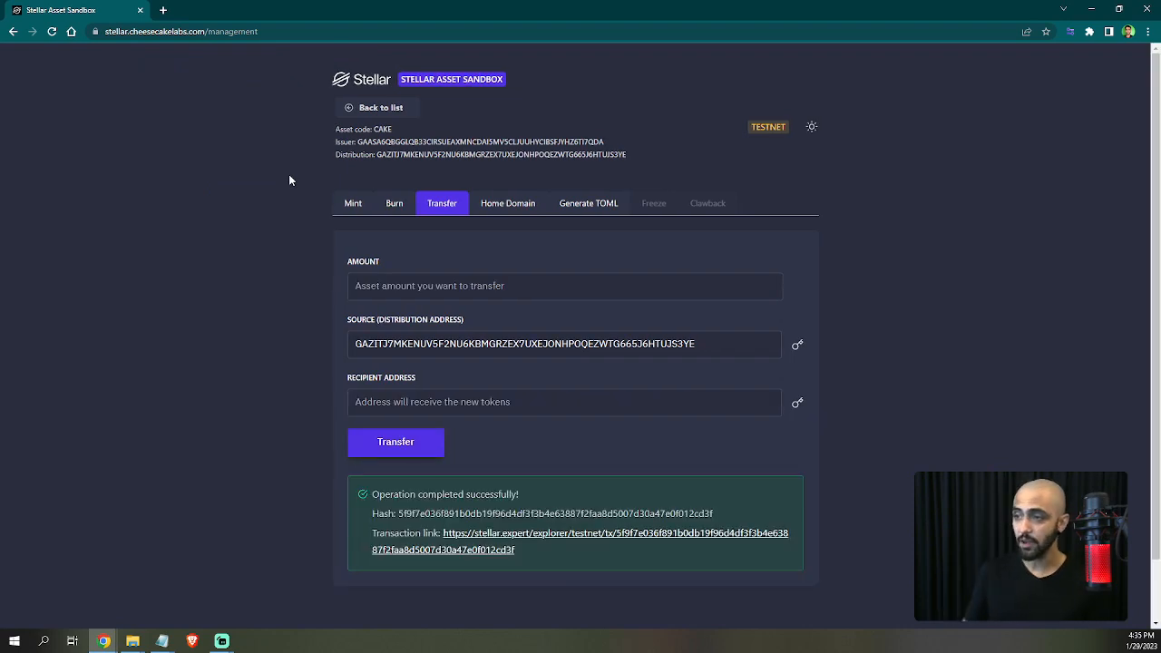
left_click(1070, 33)
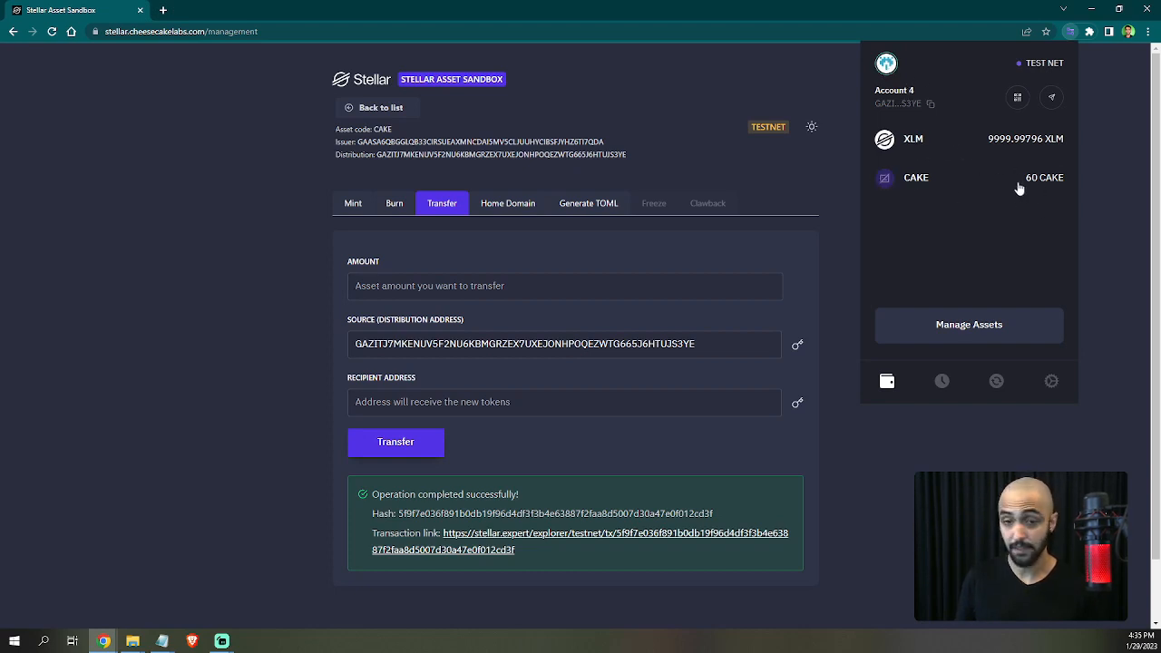
Check Account 5's balances in Freighter and open the completed transfer's transaction link in the explorer.
left_click(896, 74)
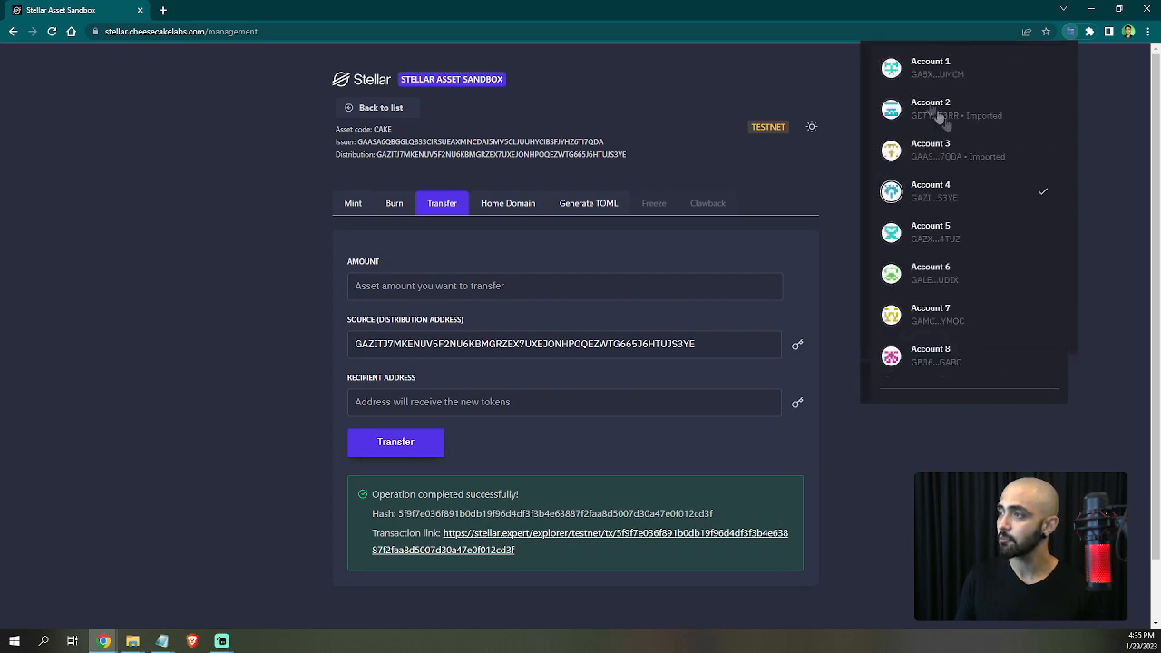
left_click(959, 231)
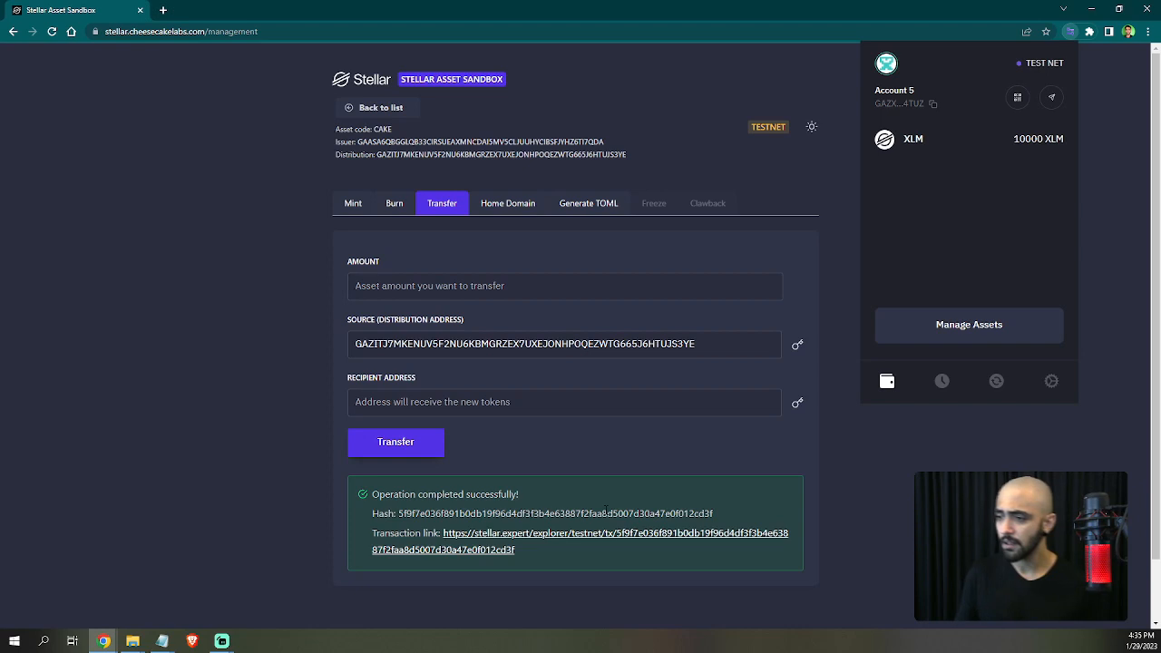
left_click(592, 535)
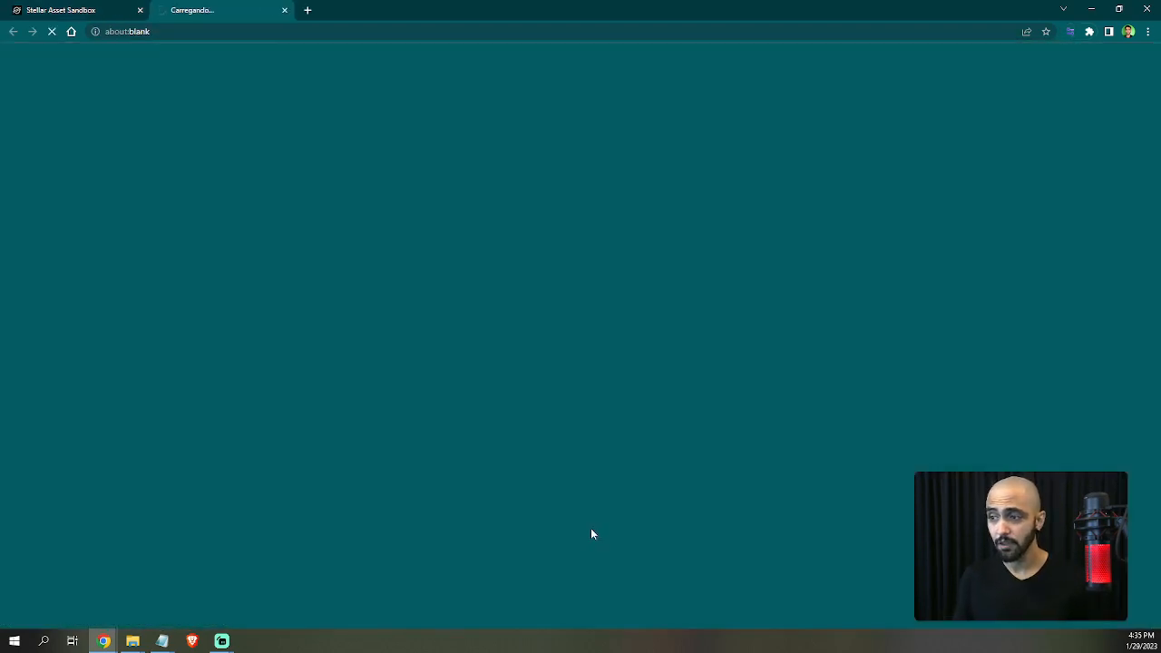
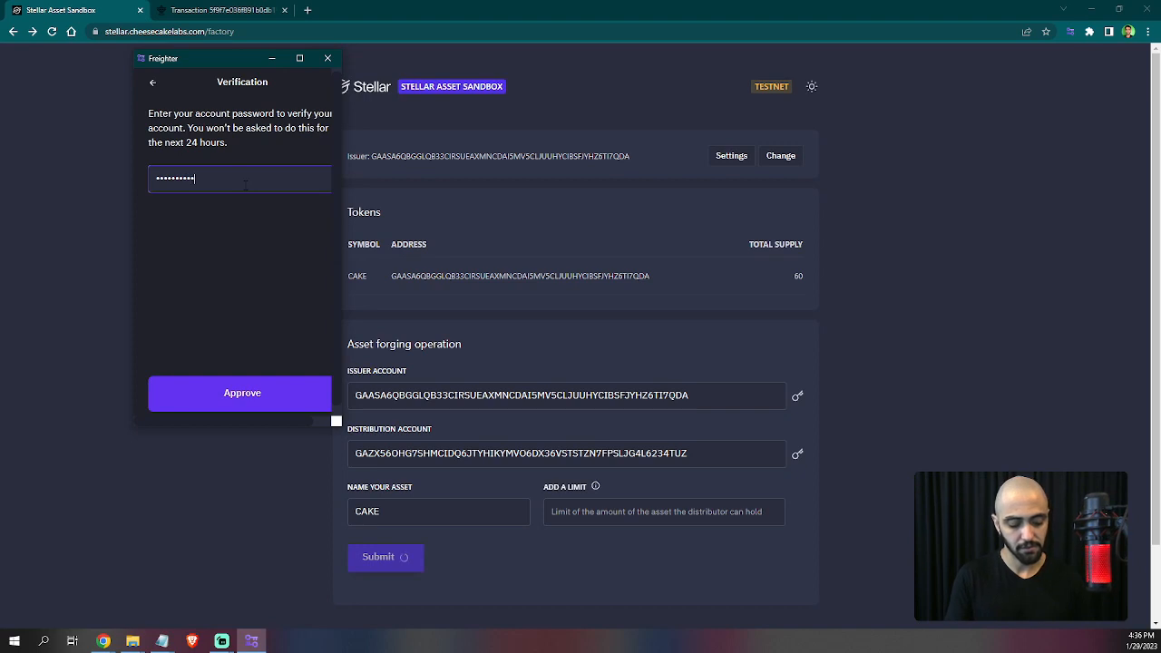
Approve the CAKE asset operation for Account 5 in Freighter with the account password, and check Account 5's CAKE balance.
key("Return")
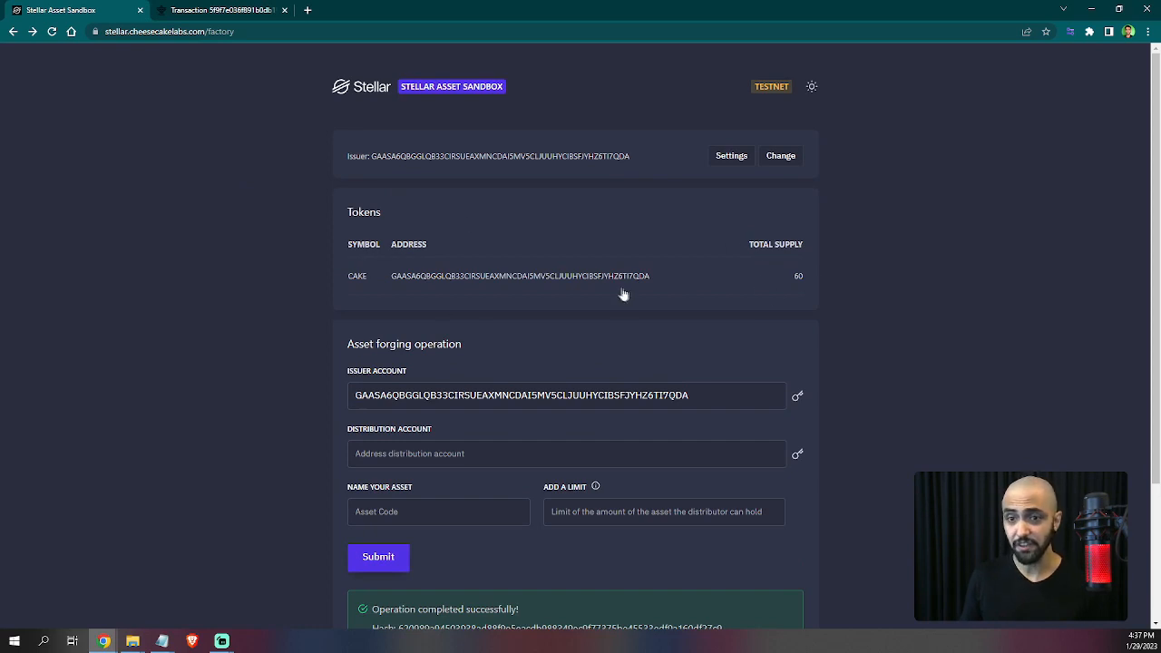
left_click(1071, 32)
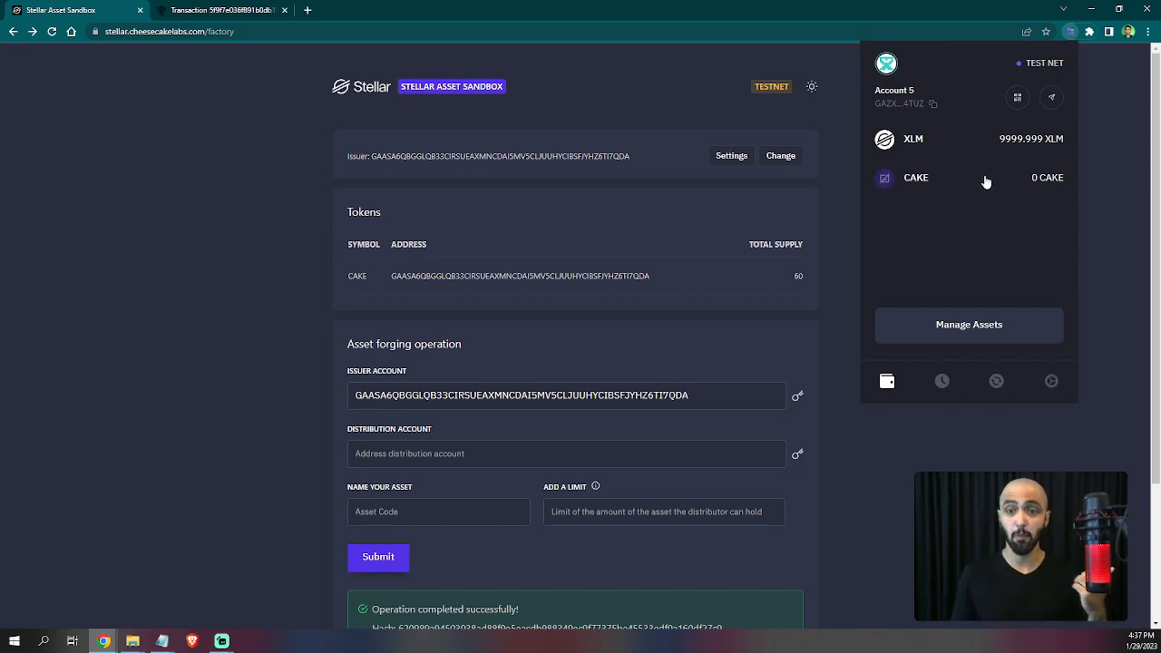
left_click(837, 349)
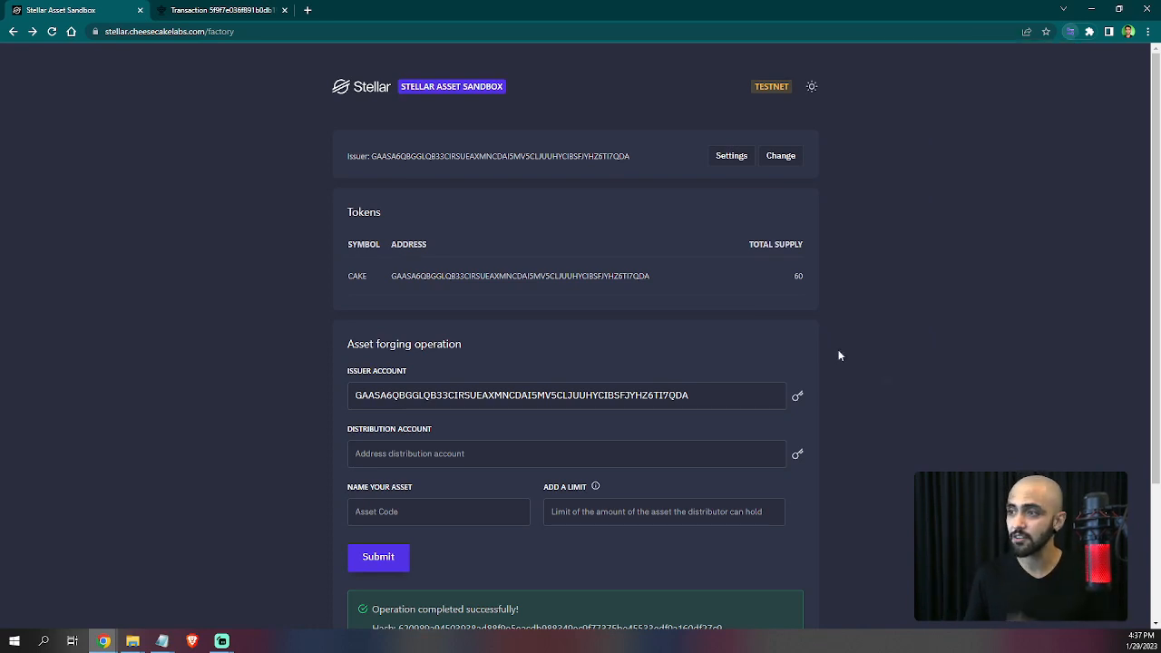
Open the CAKE token's management page and submit a transfer of 10 to Account 5's address filled in from Freighter.
left_click(614, 274)
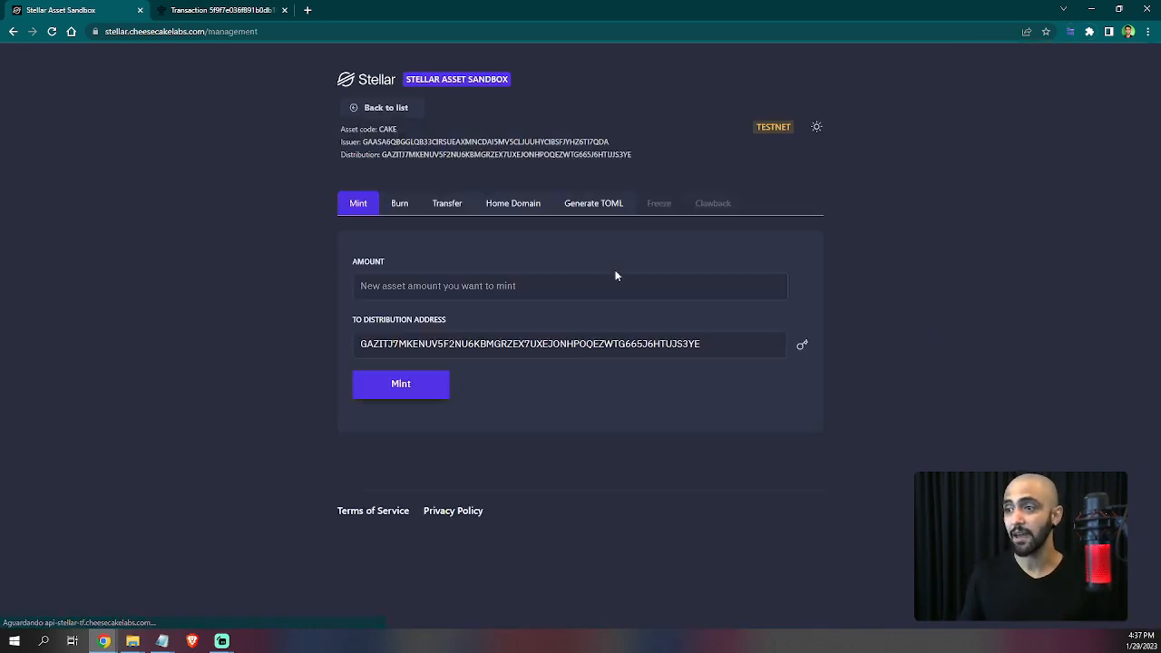
left_click(459, 203)
left_click(479, 283)
type("10")
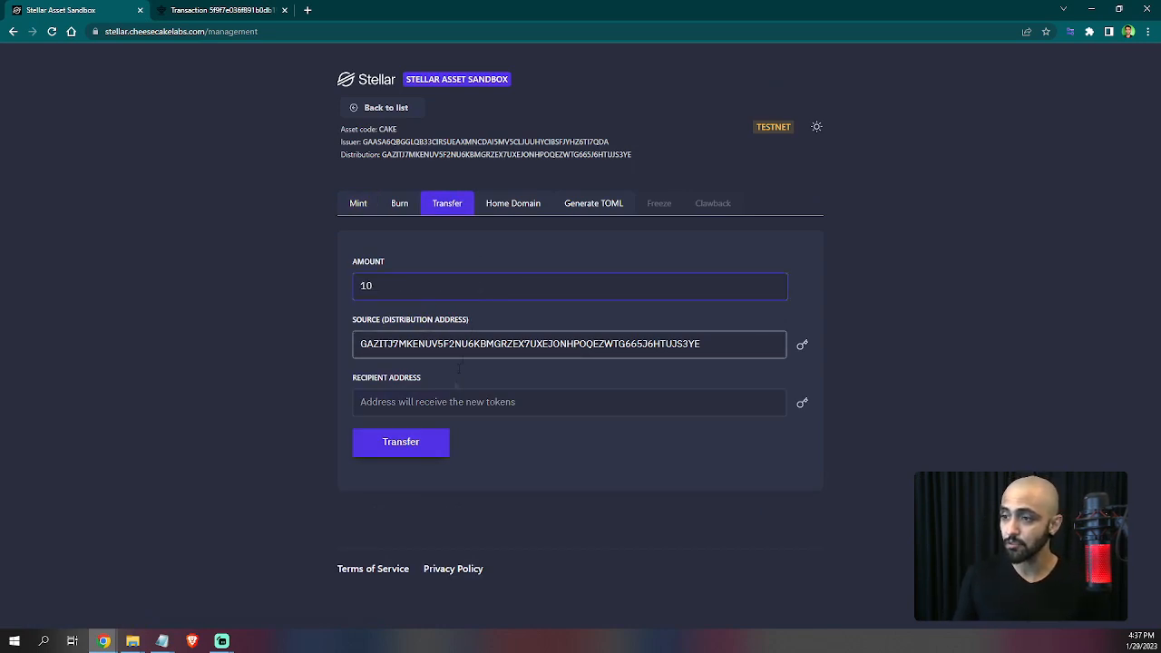
left_click(1069, 31)
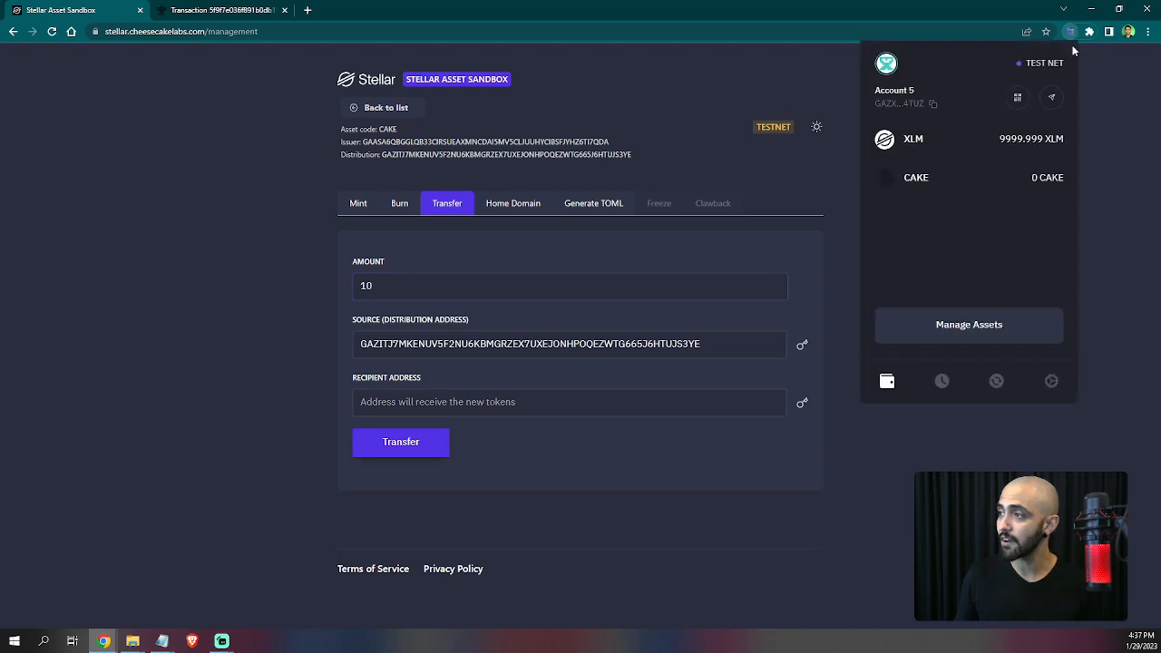
left_click(802, 403)
left_click(443, 454)
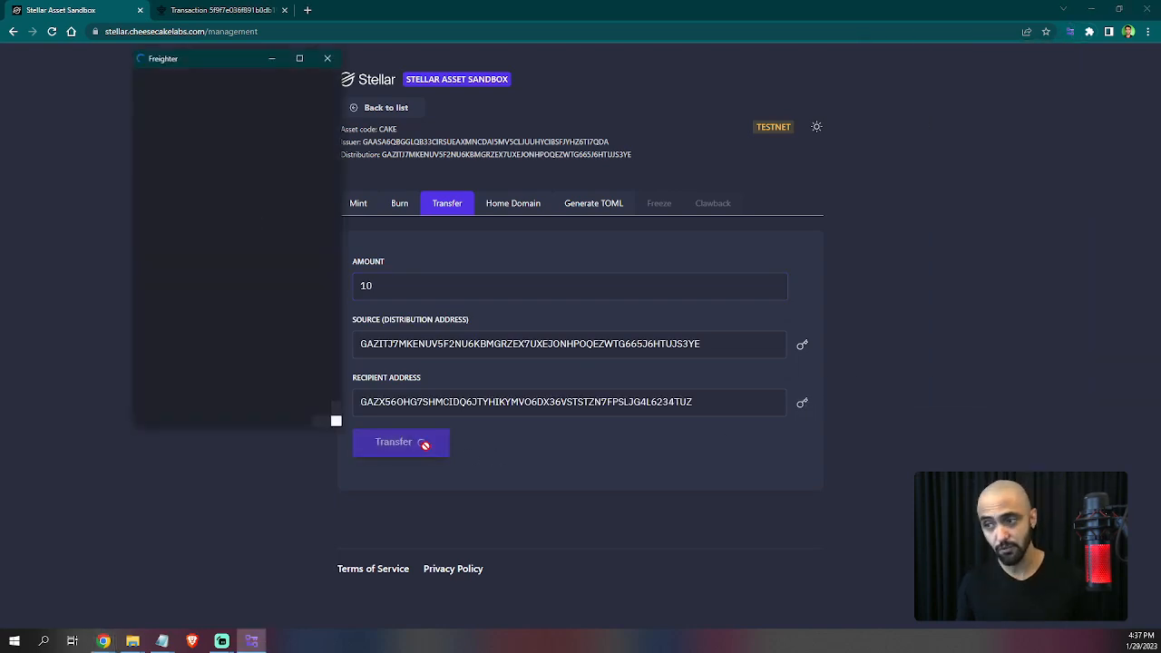
Approve the transfer of 10 CAKE in Freighter with the account password.
left_click(297, 400)
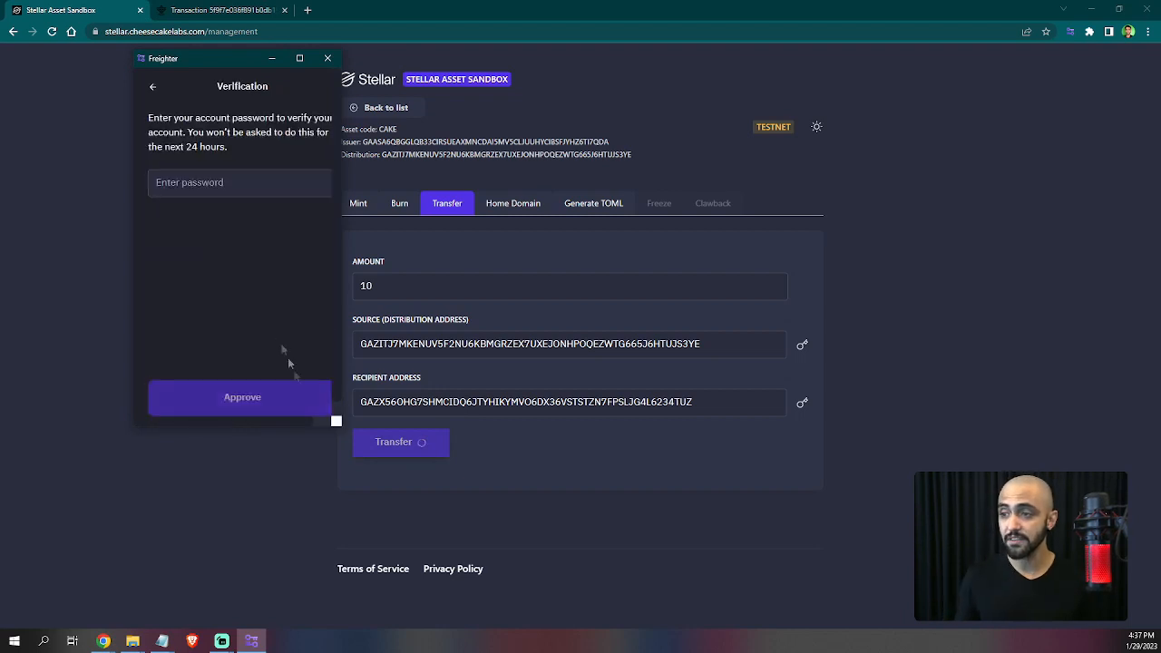
type("•••••••••••••")
key("Return")
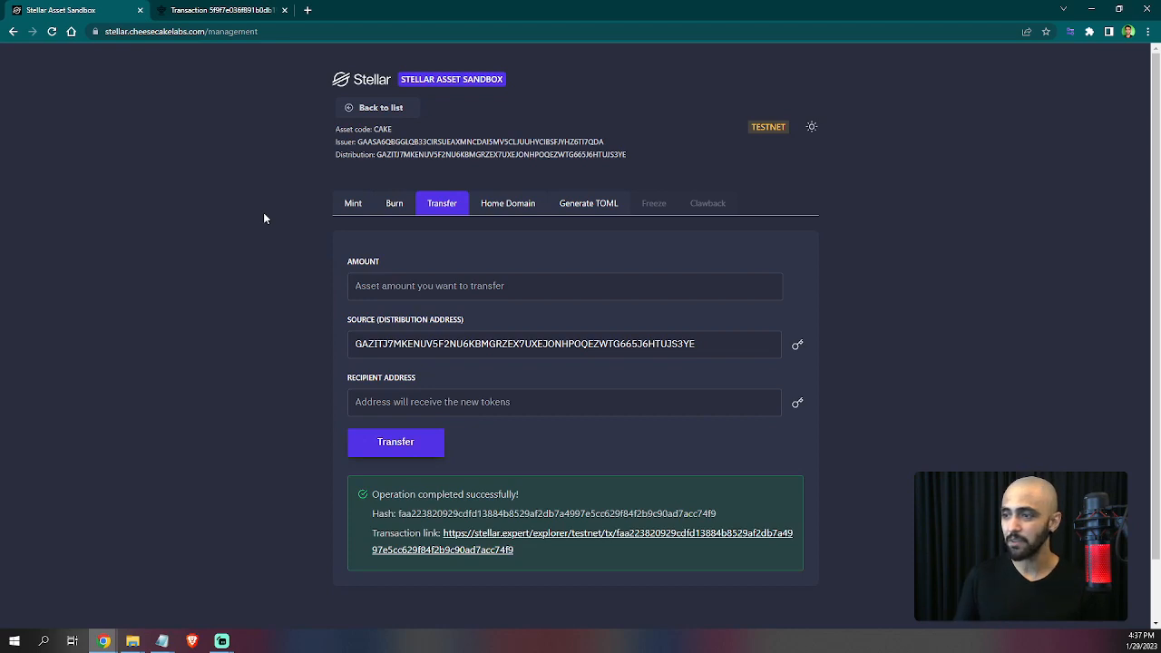
Check the CAKE balances of Account 4 and Account 5 in Freighter.
left_click(1071, 33)
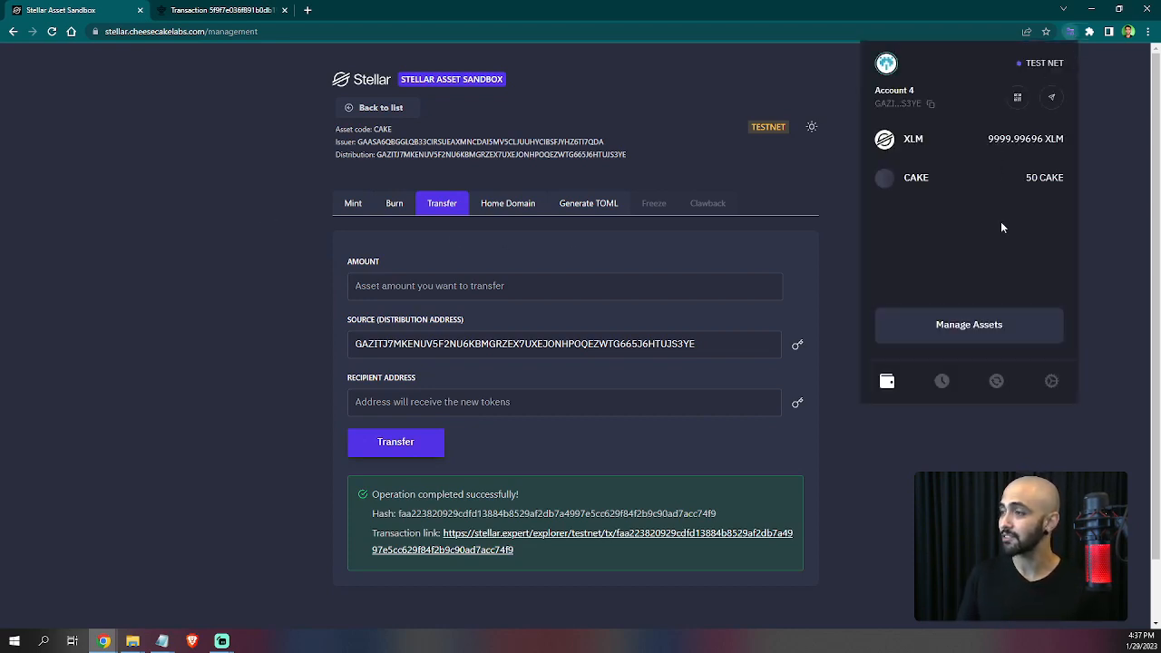
left_click(895, 70)
left_click(951, 226)
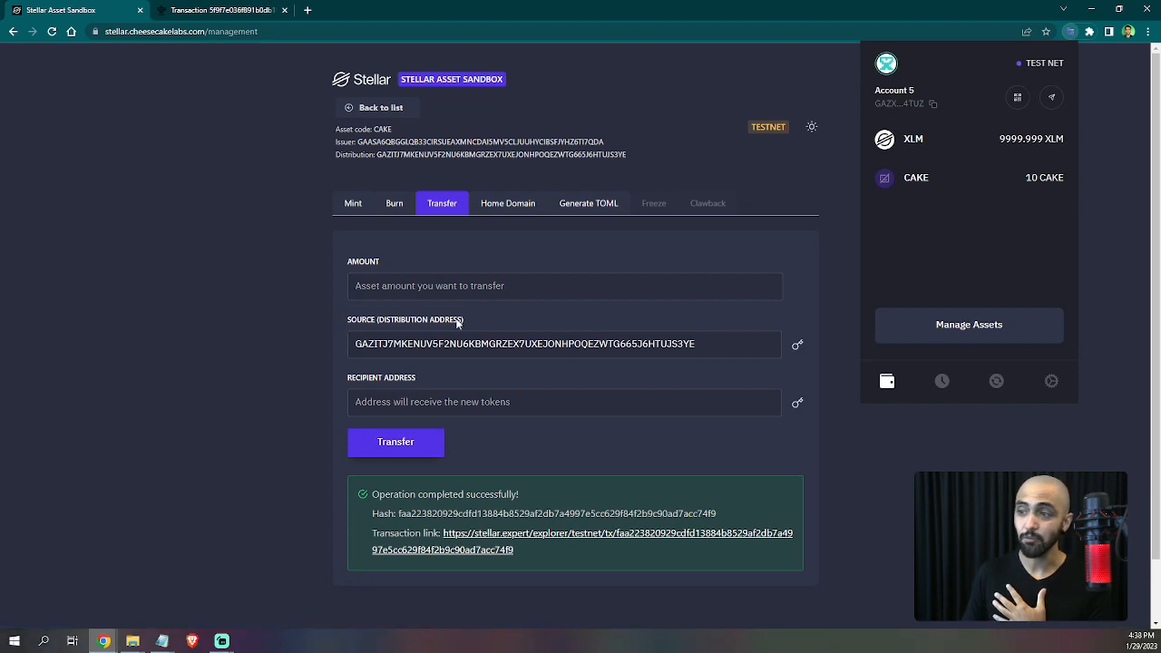
Fill in Account 5's address as the transfer source and set the amount to 5.
left_click(797, 344)
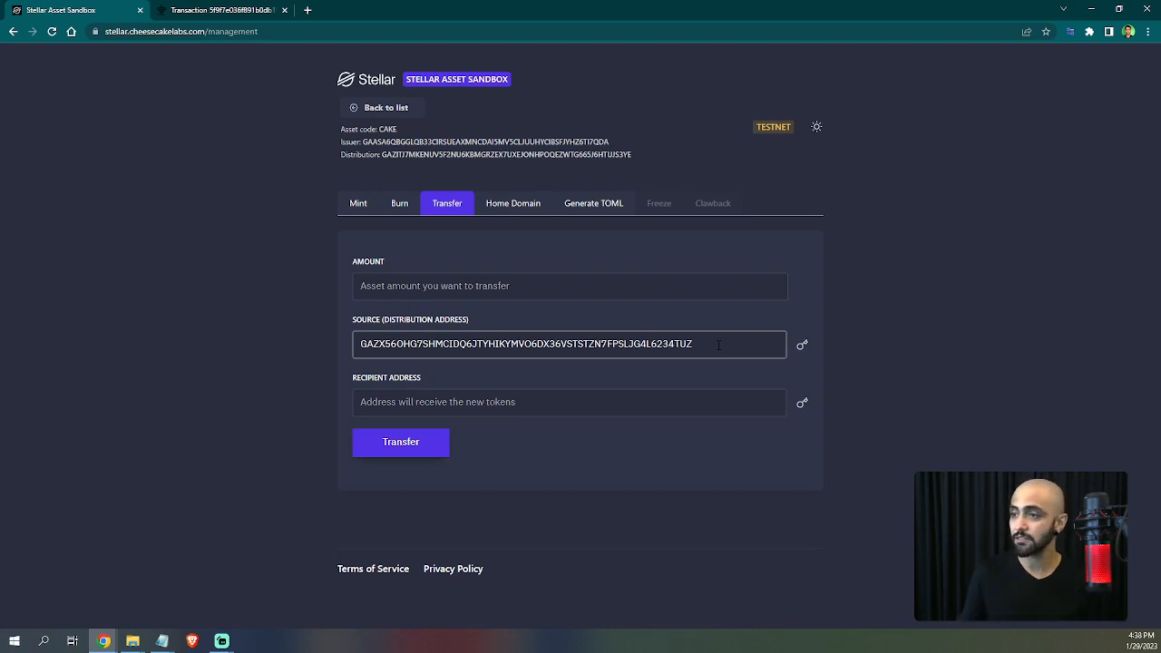
left_click(697, 282)
type("5")
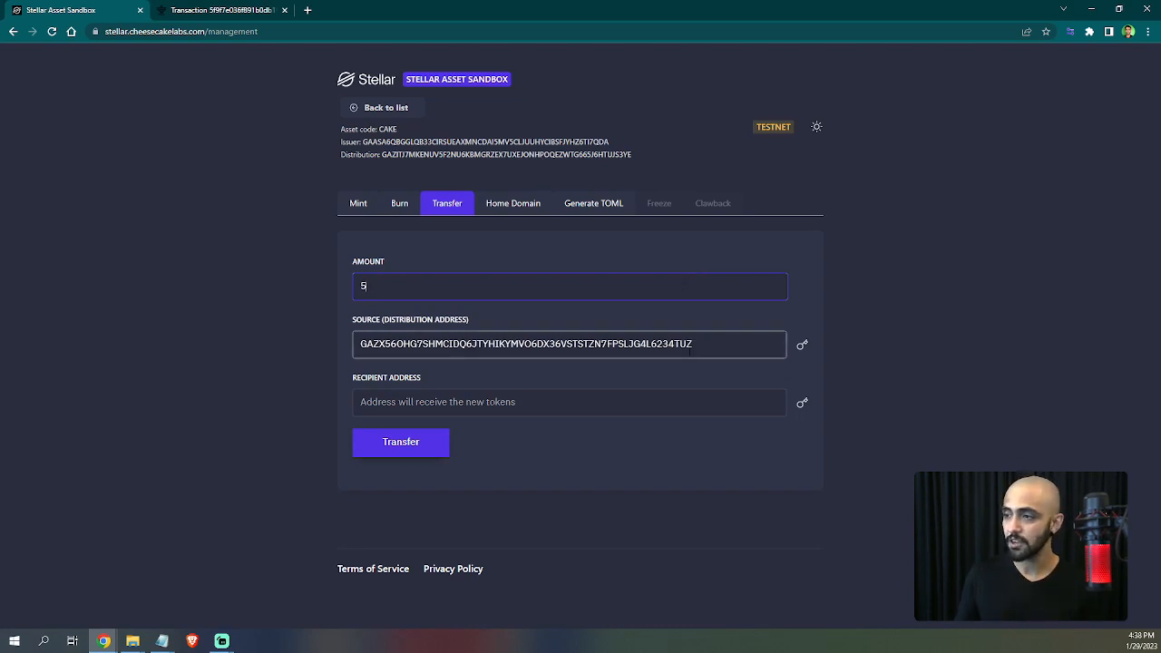
Fill in Account 4's address from Freighter as the recipient, submit the transfer, and confirm the changed source address.
left_click(1071, 32)
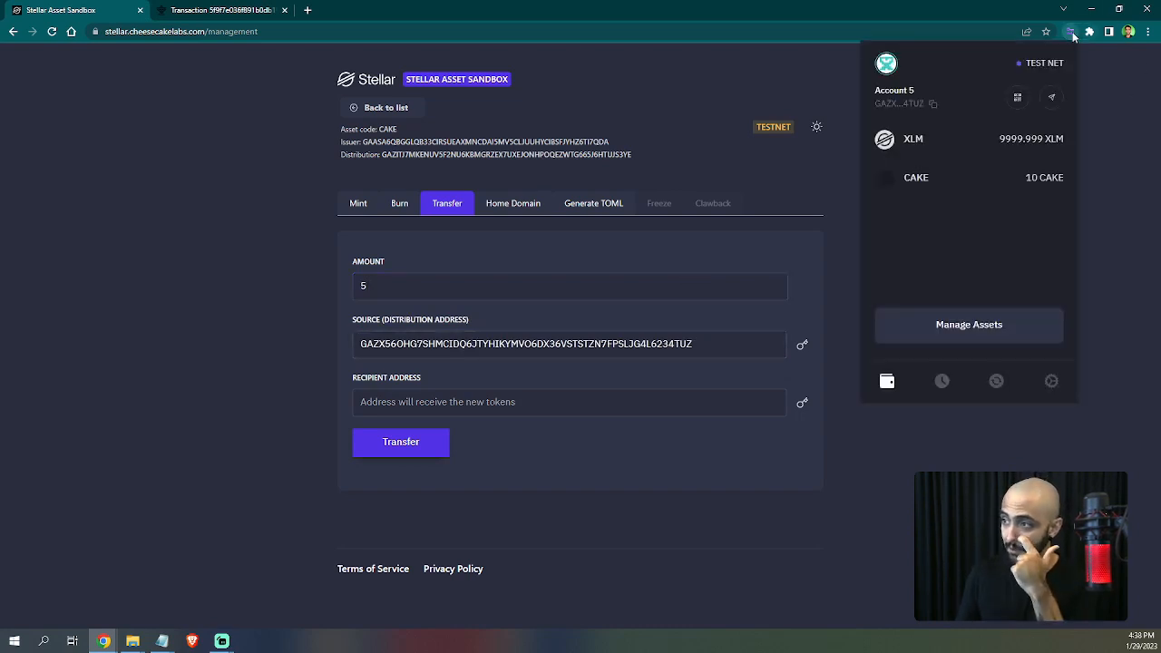
left_click(891, 67)
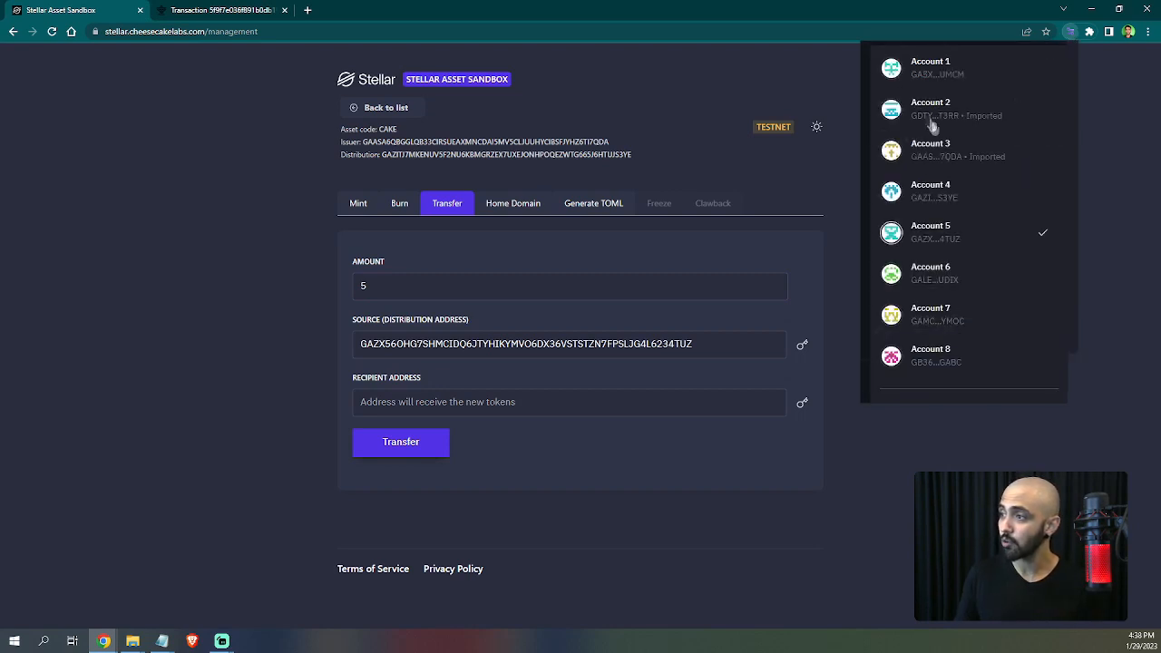
left_click(957, 197)
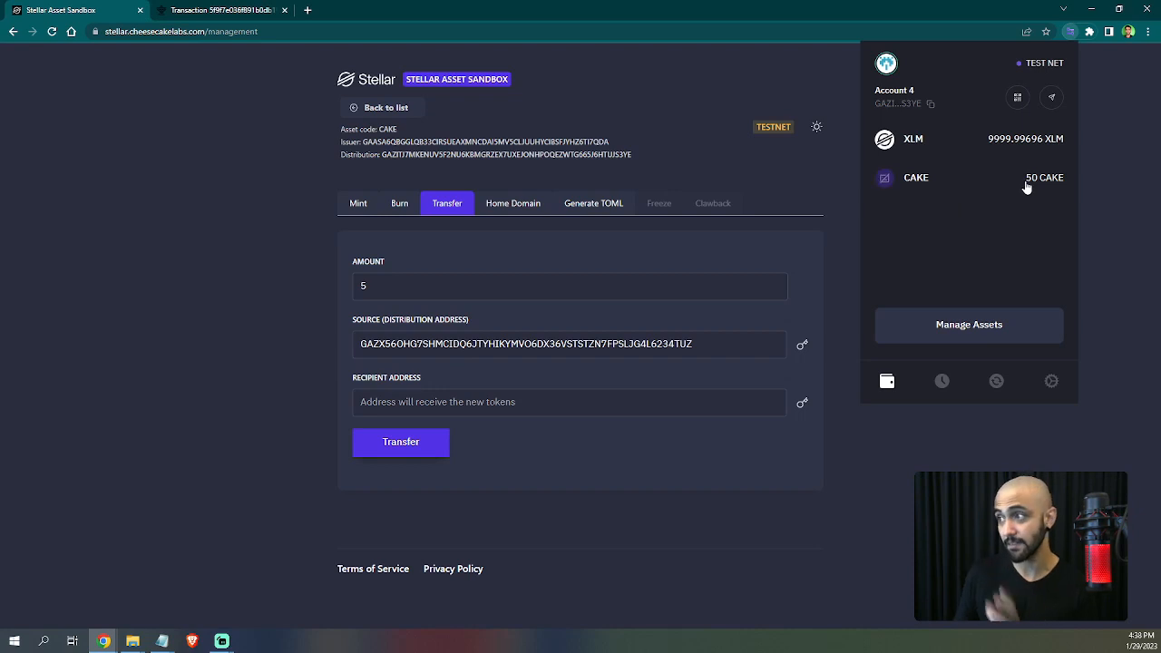
left_click(807, 405)
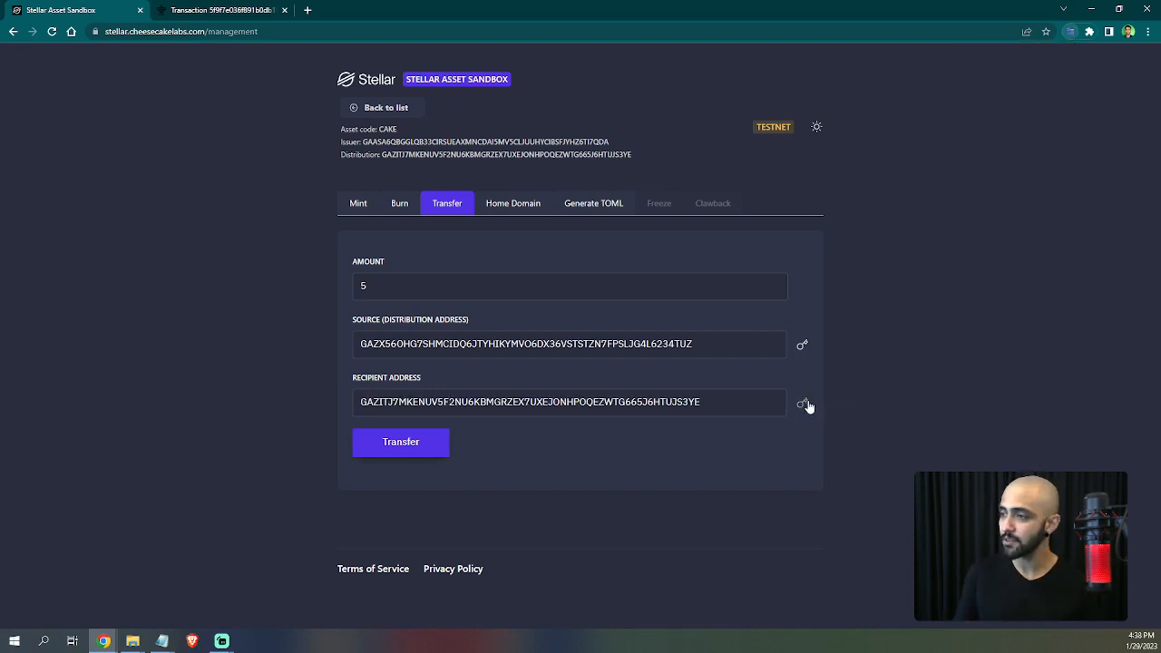
left_click(433, 444)
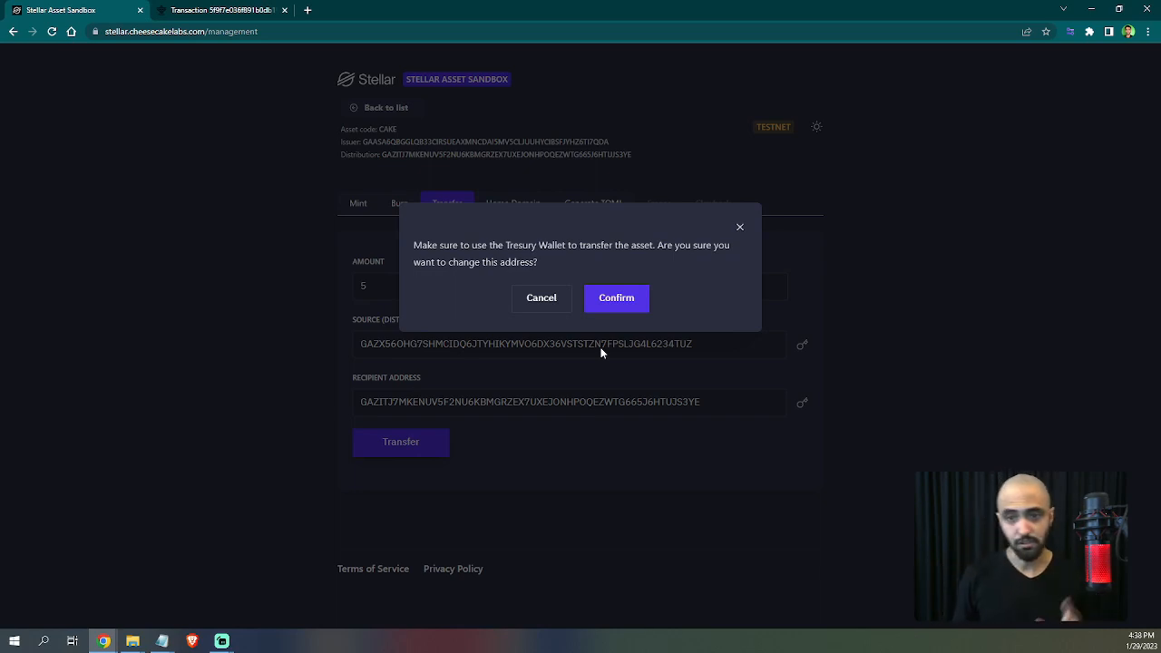
left_click(615, 309)
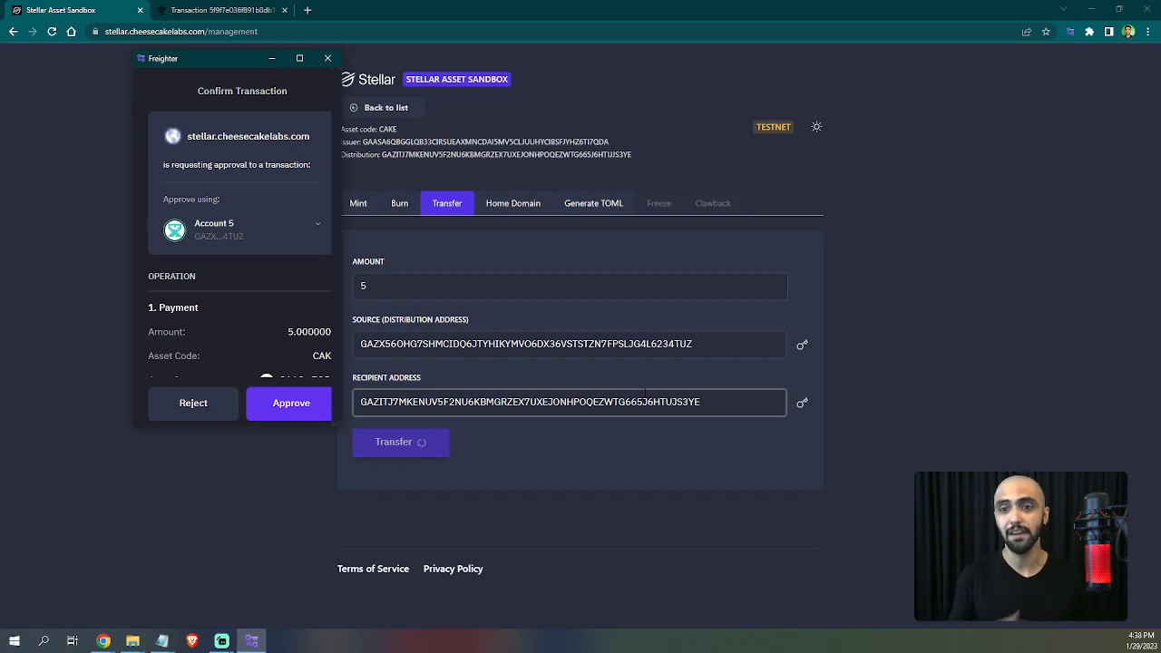
Review the 5 CAKE payment from Account 5 in Freighter and approve it with the account password.
scroll(291, 285, "down", 5)
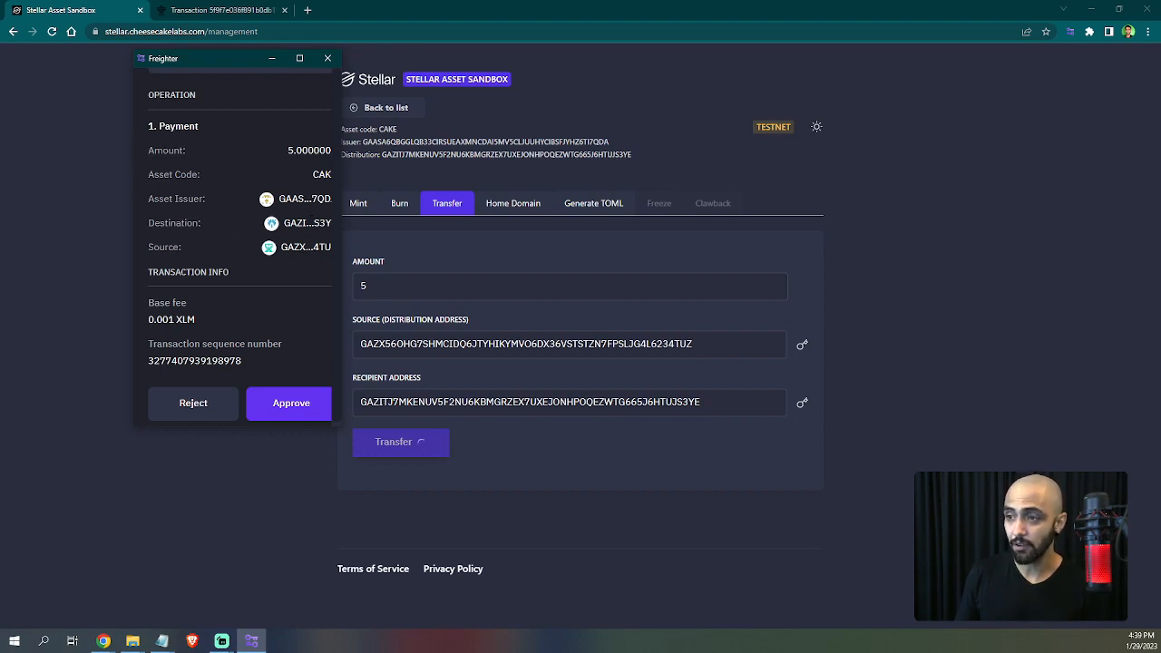
left_click(274, 402)
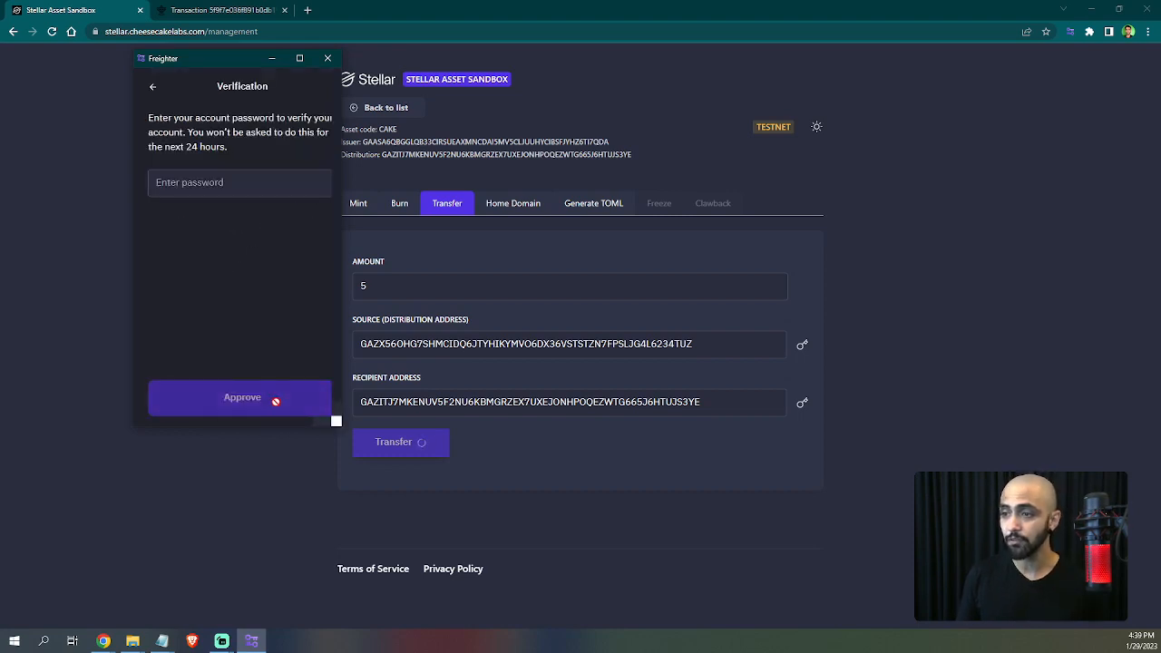
type("•••••••••••")
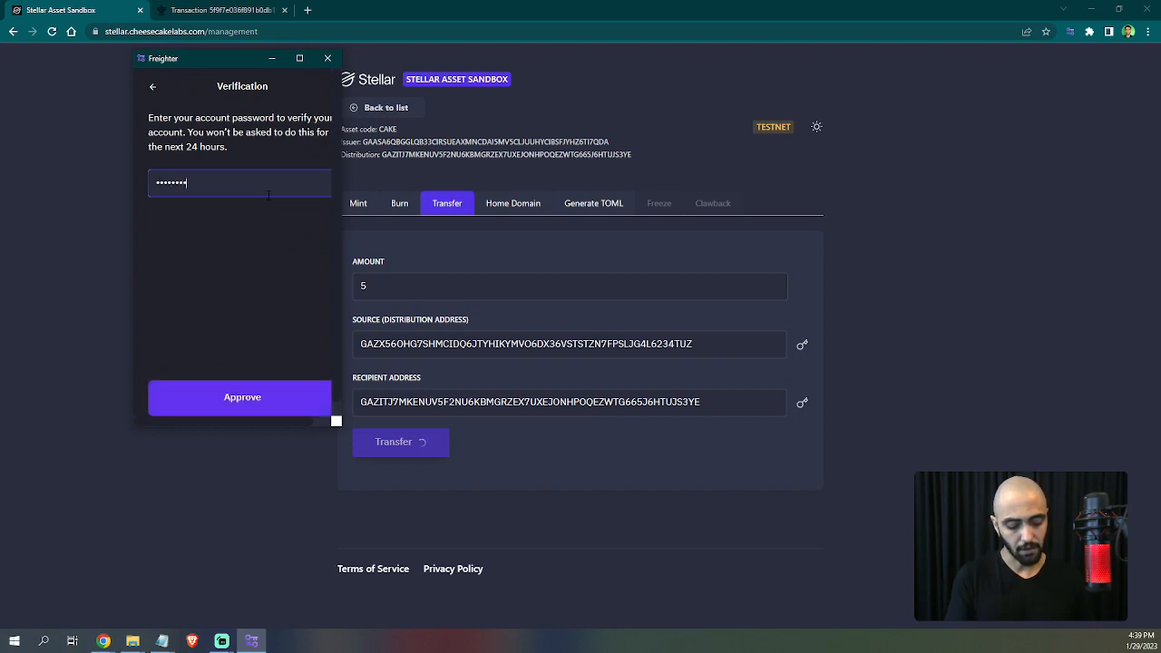
key("Return")
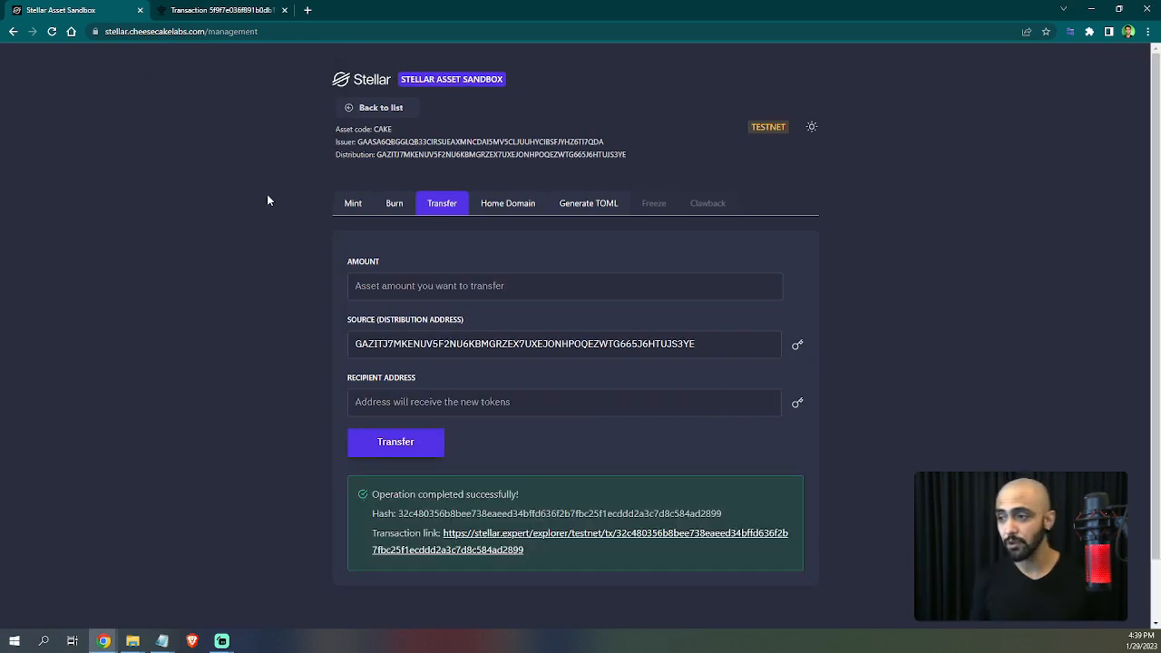
Check Account 5's CAKE balance in Freighter, then switch to Account 4 to check its balance.
left_click(1069, 34)
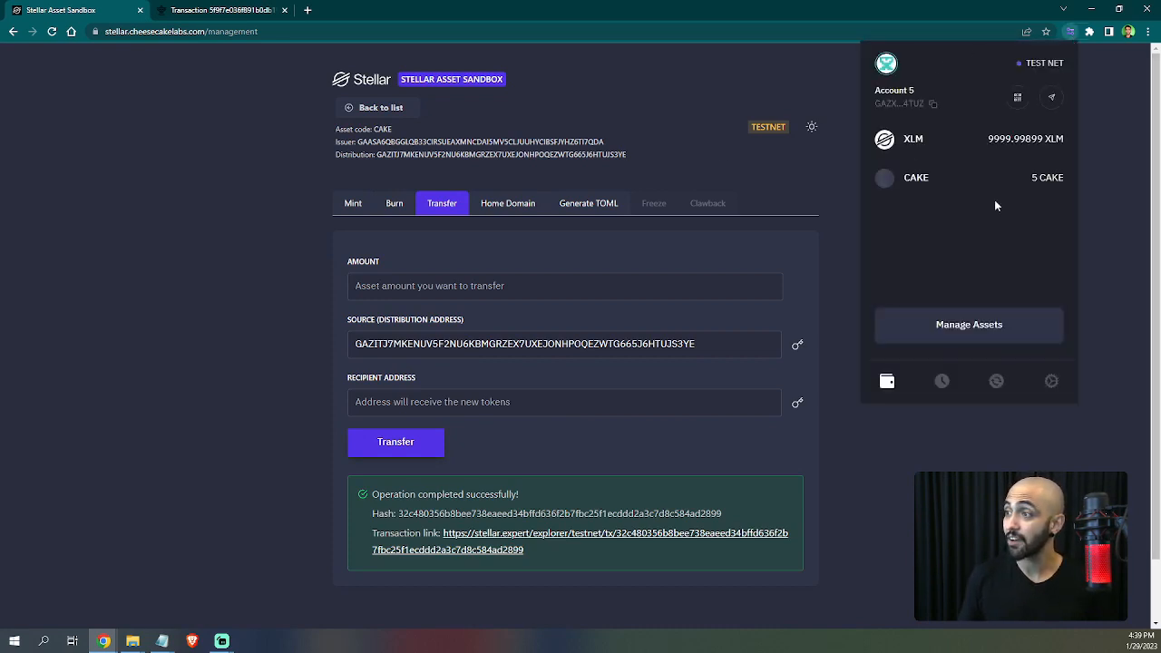
left_click(887, 66)
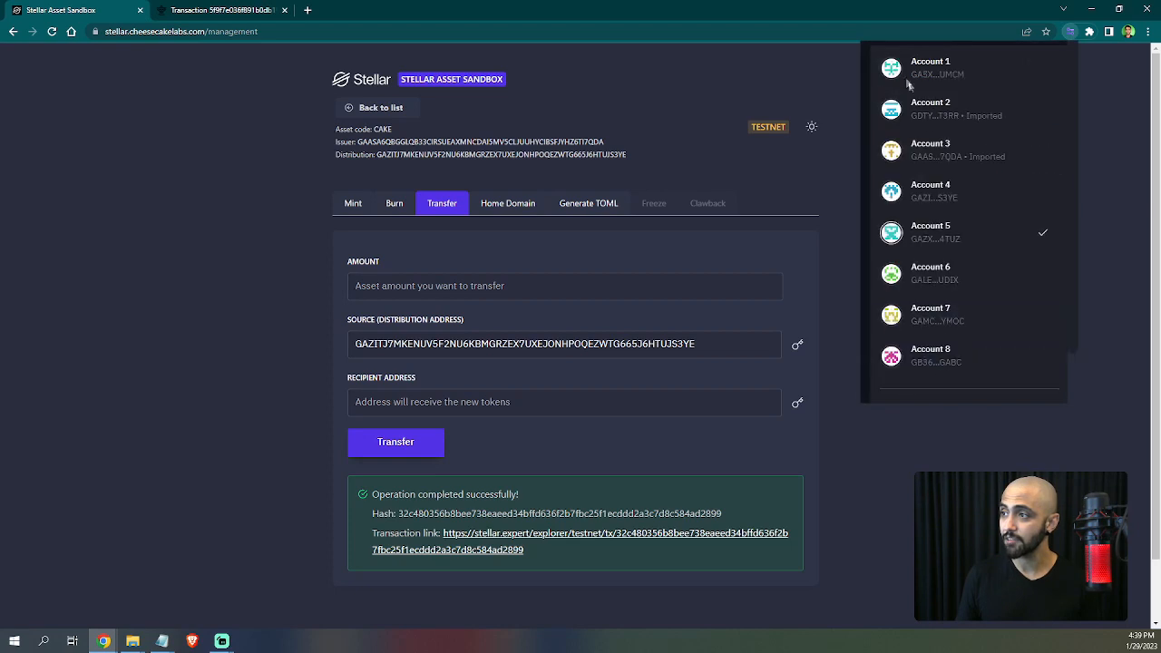
left_click(965, 200)
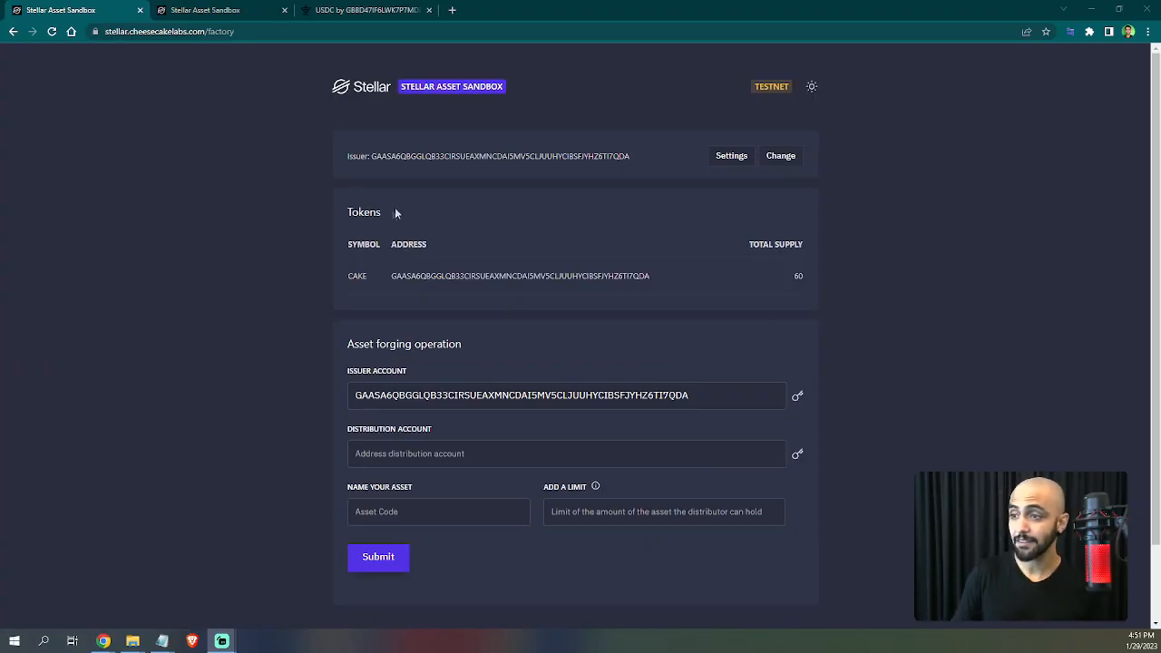
Open the CAKE token's management page and submit cheesecakelabs.io as its home domain.
left_click(441, 281)
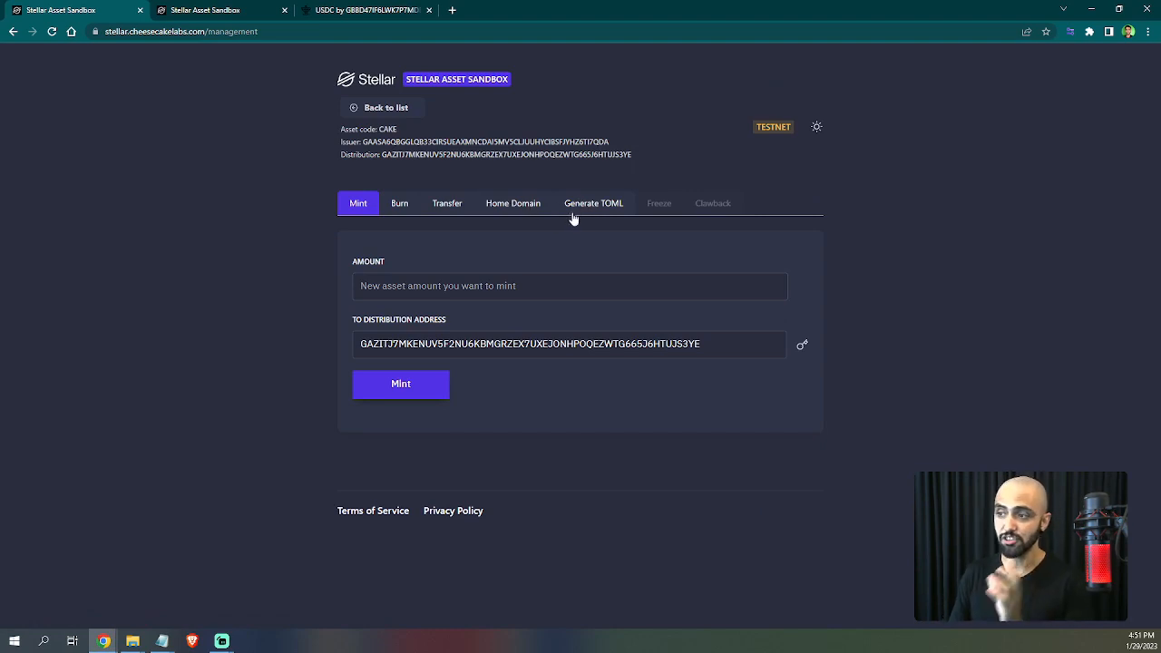
left_click(519, 205)
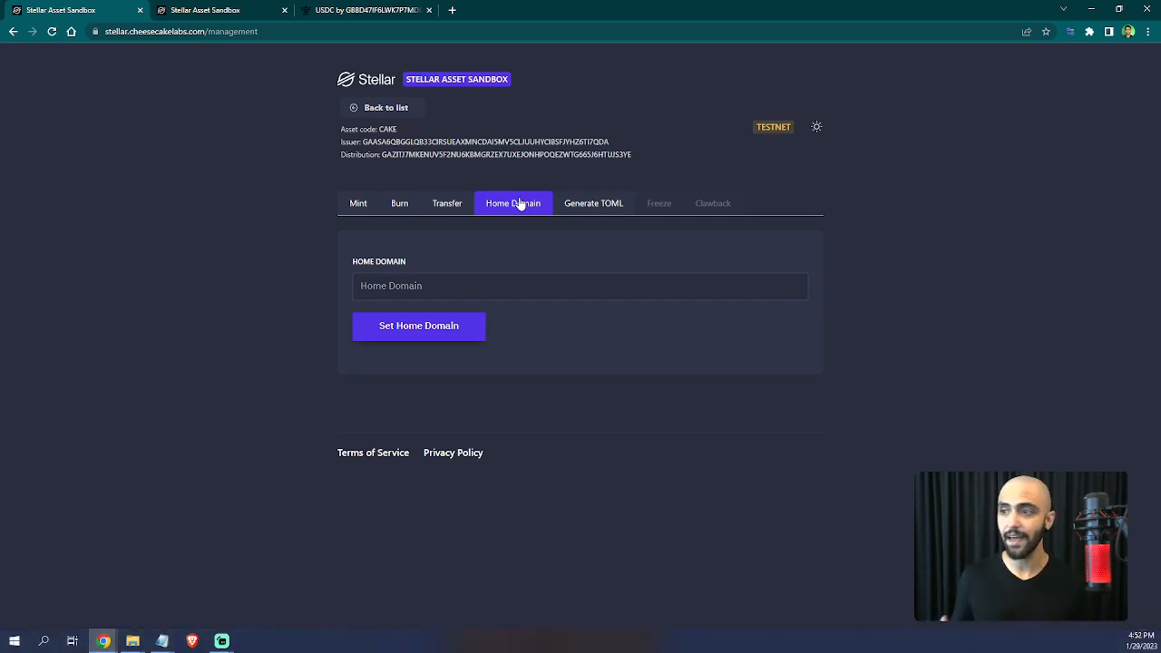
left_click(508, 293)
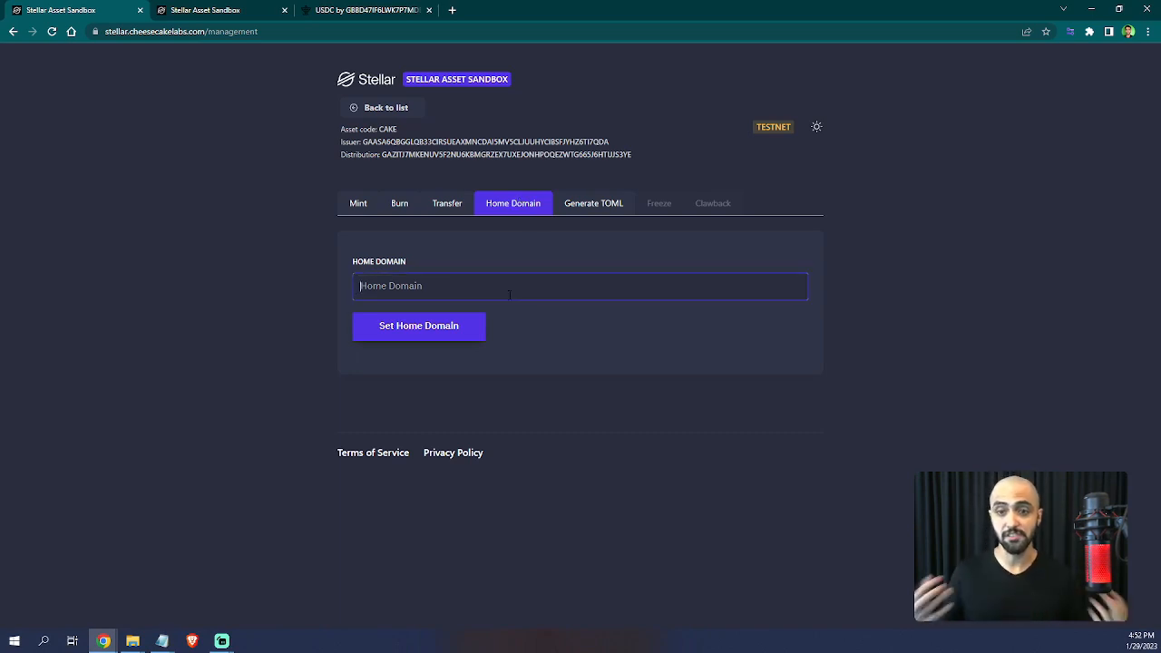
type("cheesecakelab")
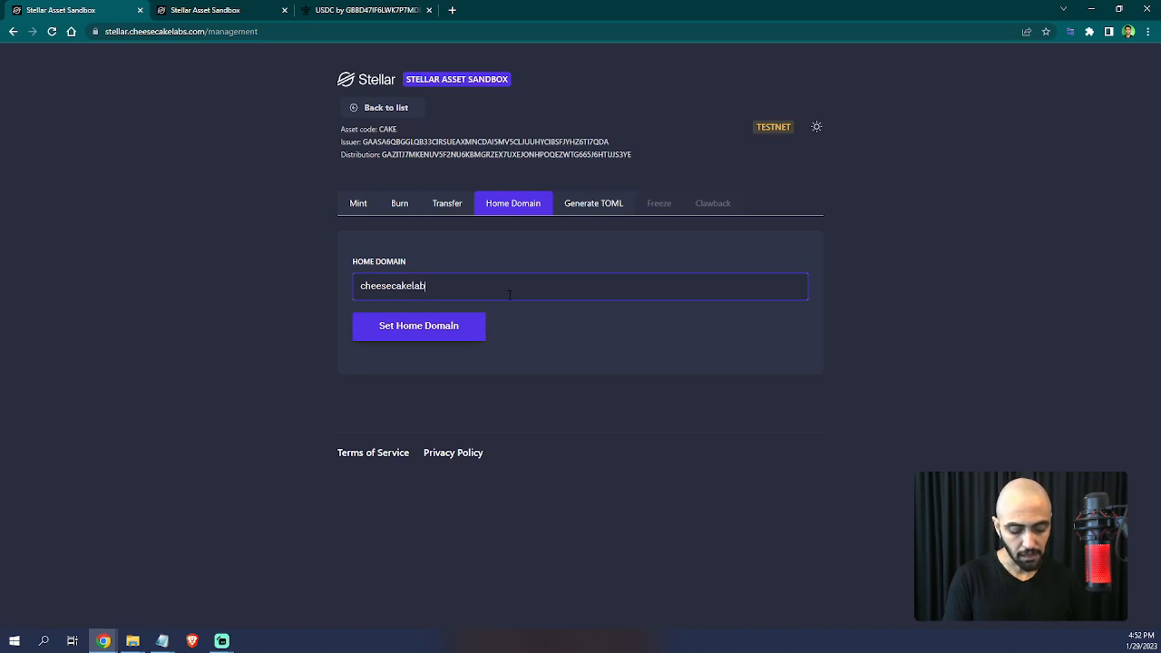
type("s.io")
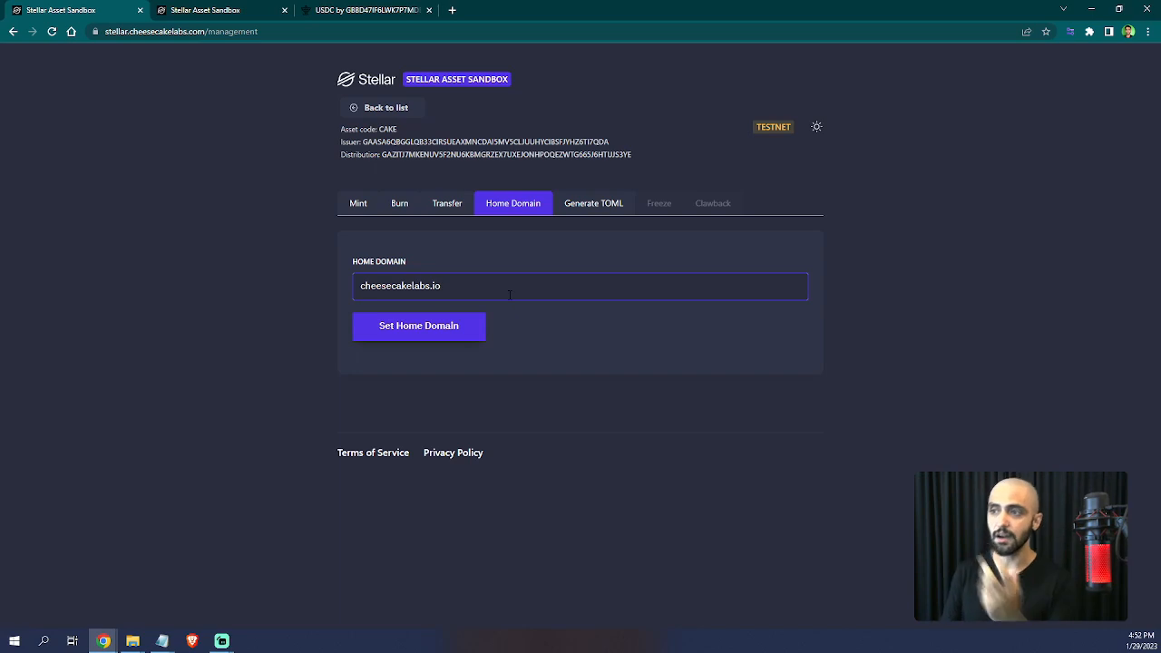
left_click(439, 335)
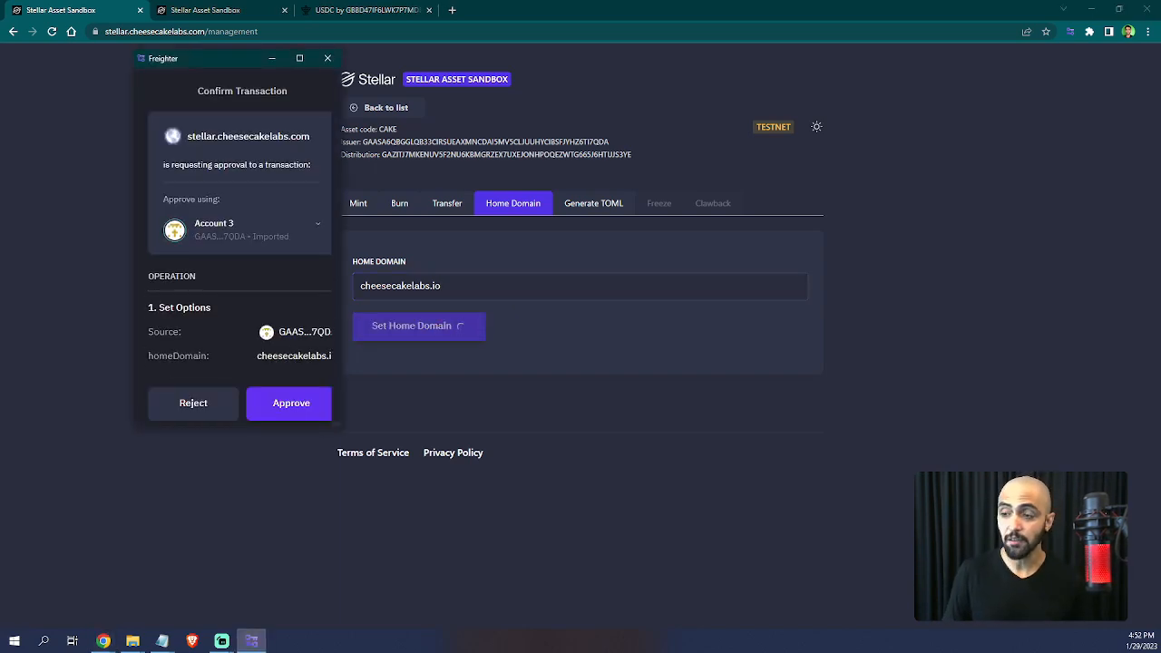
Approve the Set Options transaction for Account 3 in Freighter with the account password.
left_click(298, 408)
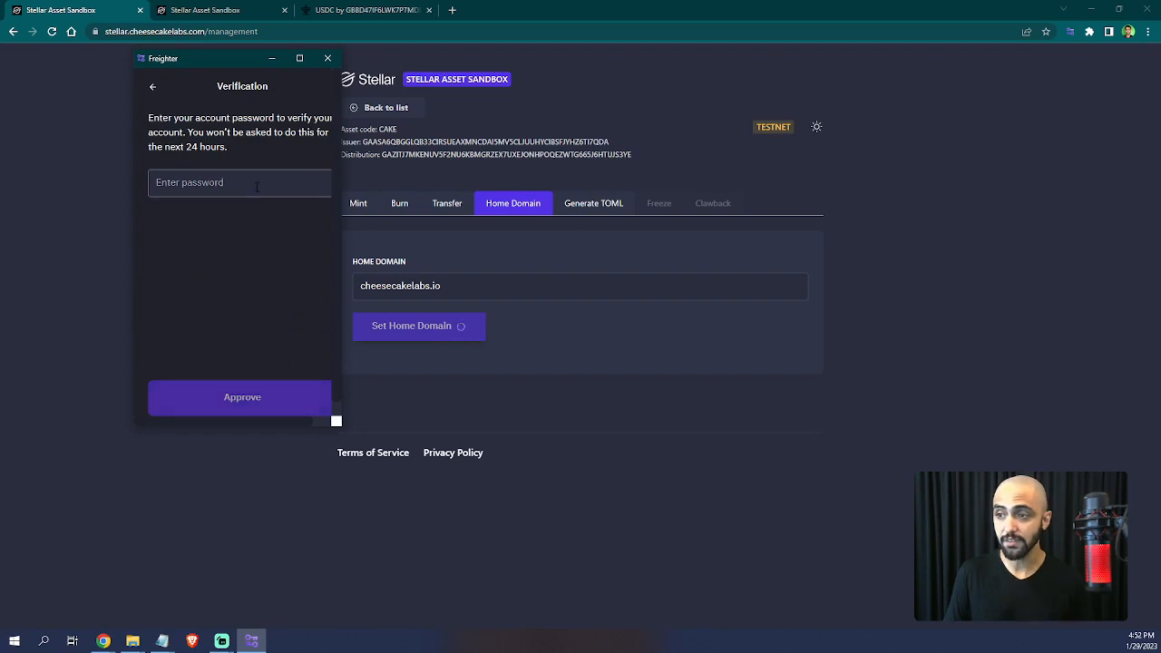
type("••••••••••••")
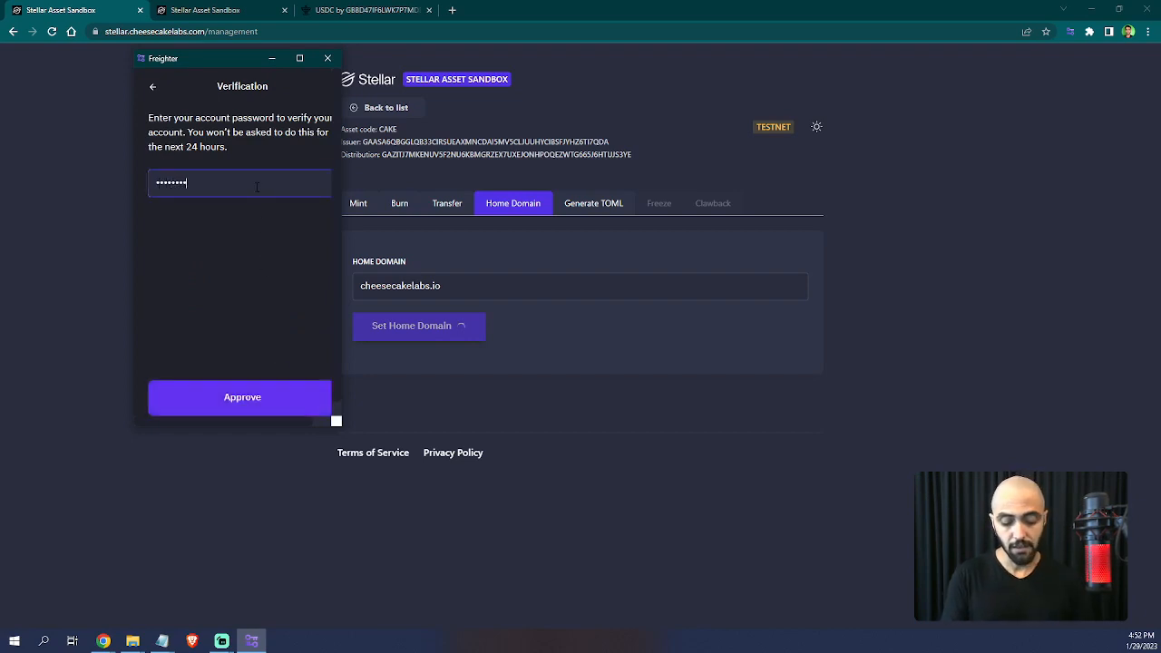
key("ctrl+a")
type("••••••••")
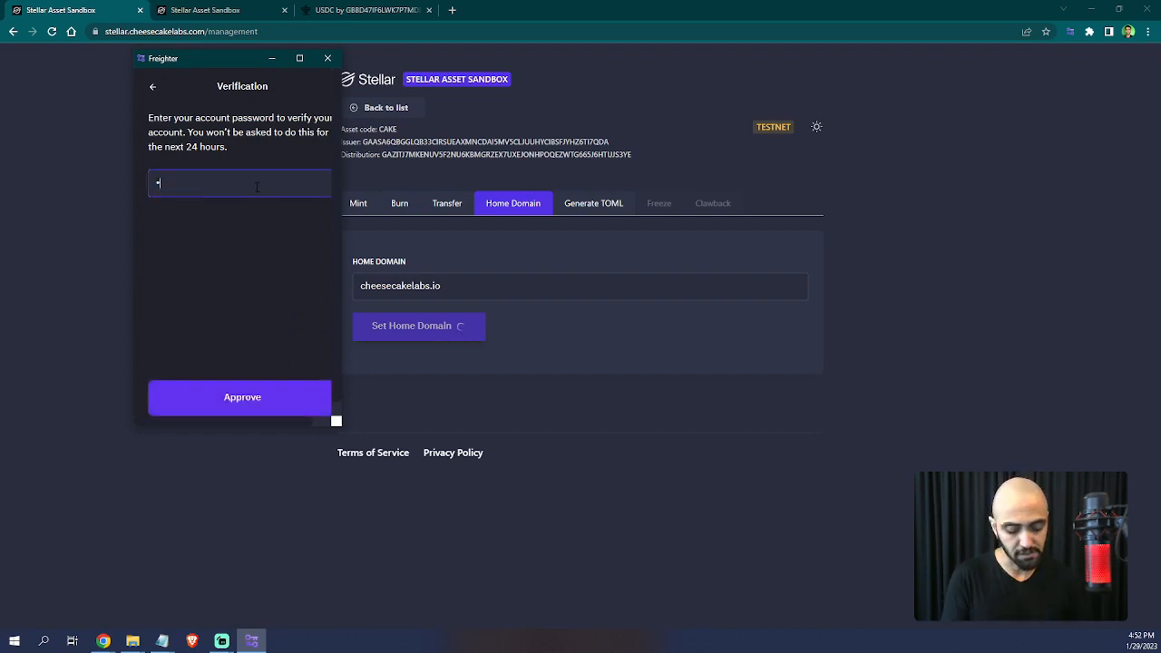
type("••••")
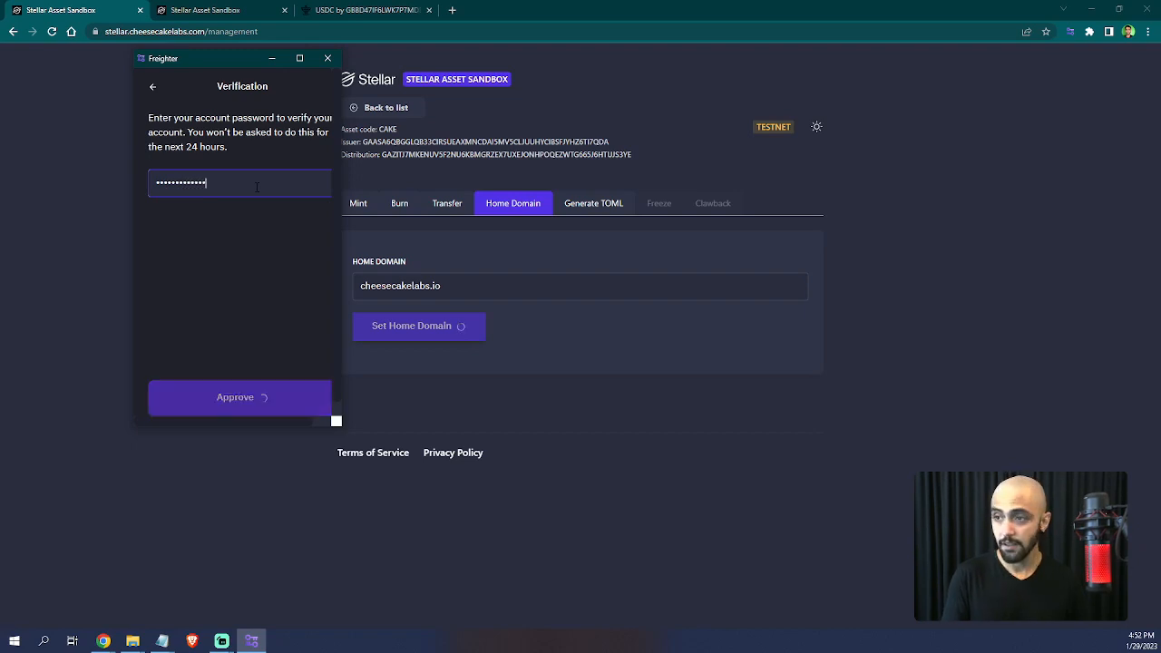
key("Return")
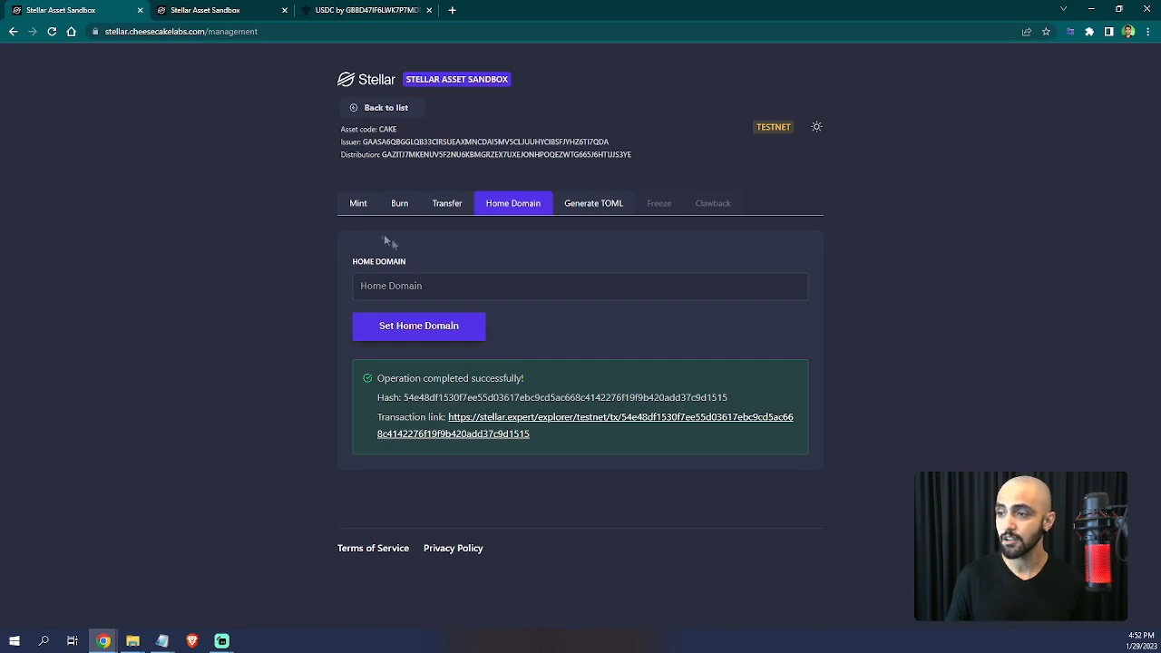
Inspect the home domain transaction's account options on StellarExpert, then return to the CAKE management page.
left_click(475, 422)
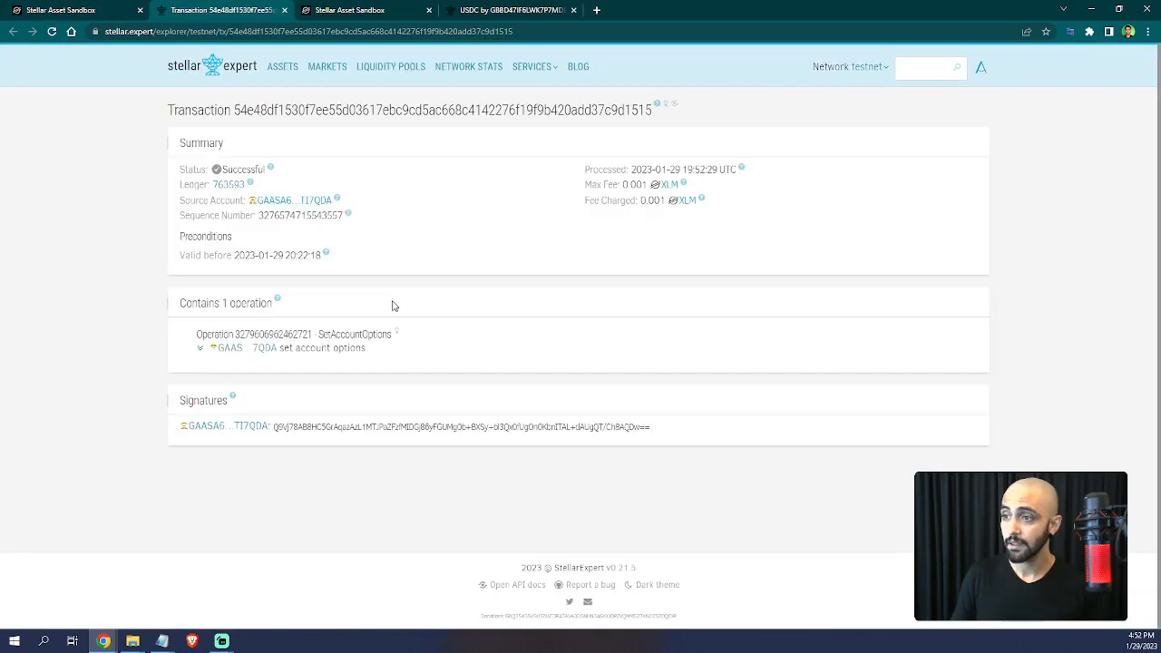
left_click(201, 356)
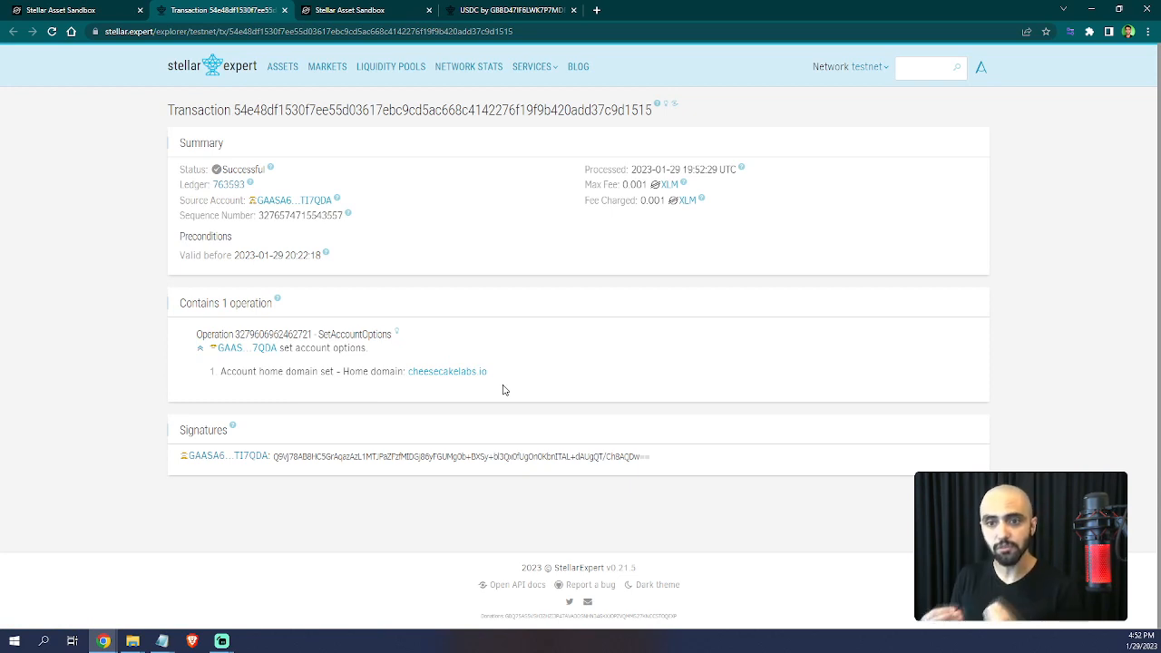
left_click(107, 9)
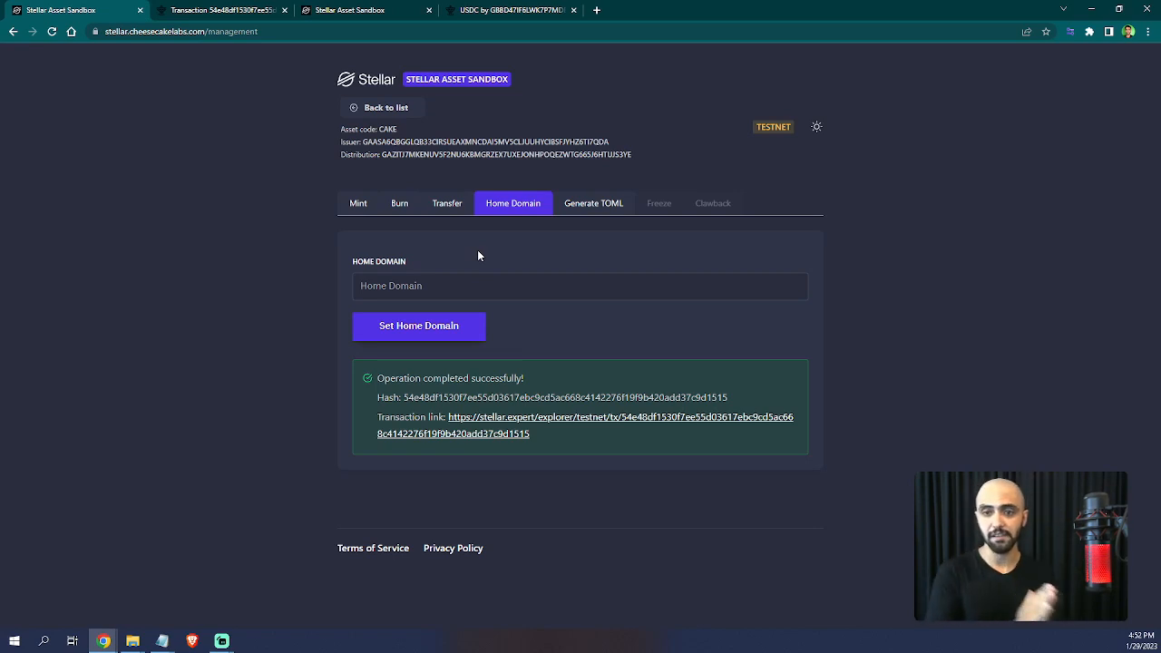
Examine the Generate TOML form's general information, organization, currency documentation and point of contact sections.
left_click(586, 208)
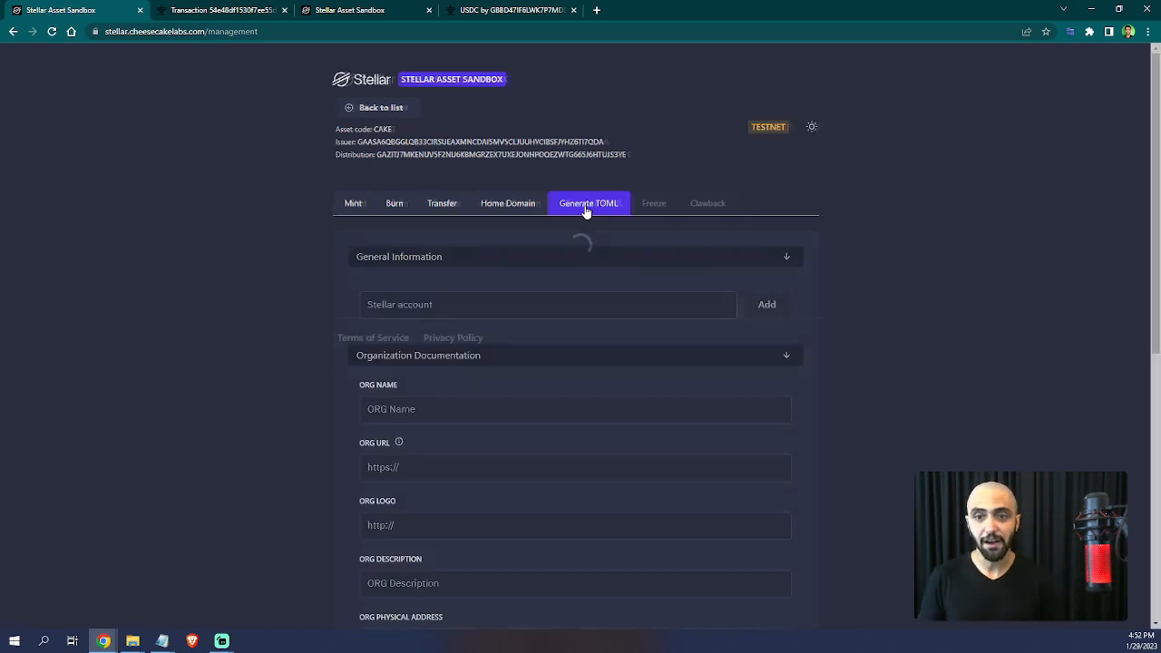
scroll(596, 334, "down", 3)
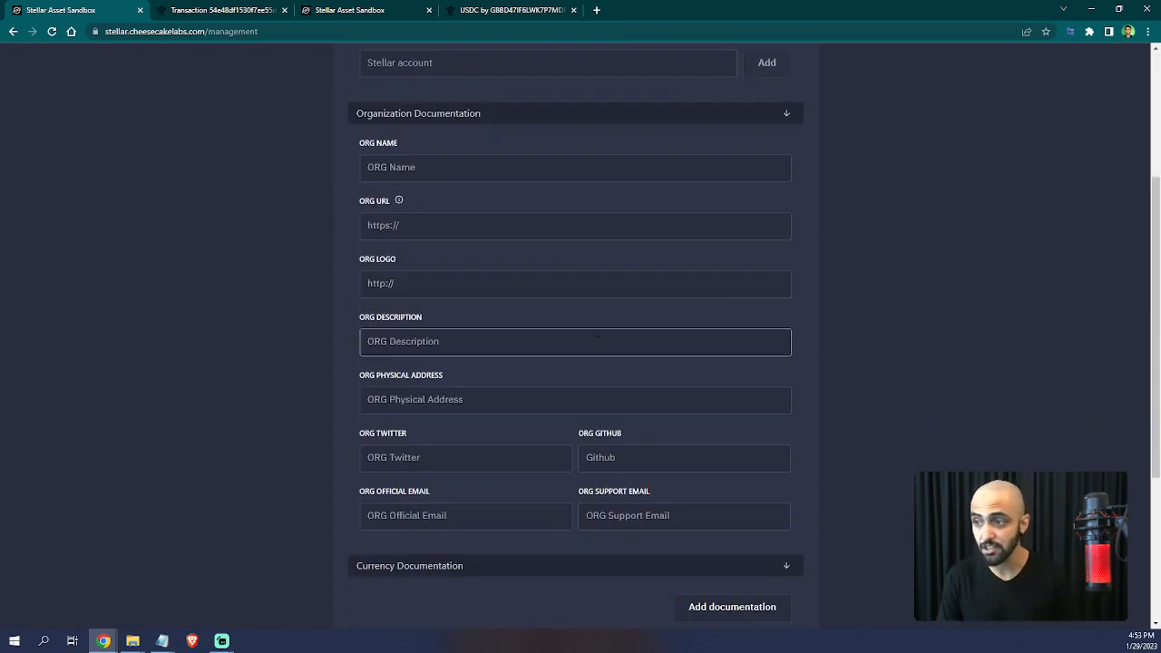
scroll(596, 335, "up", 2)
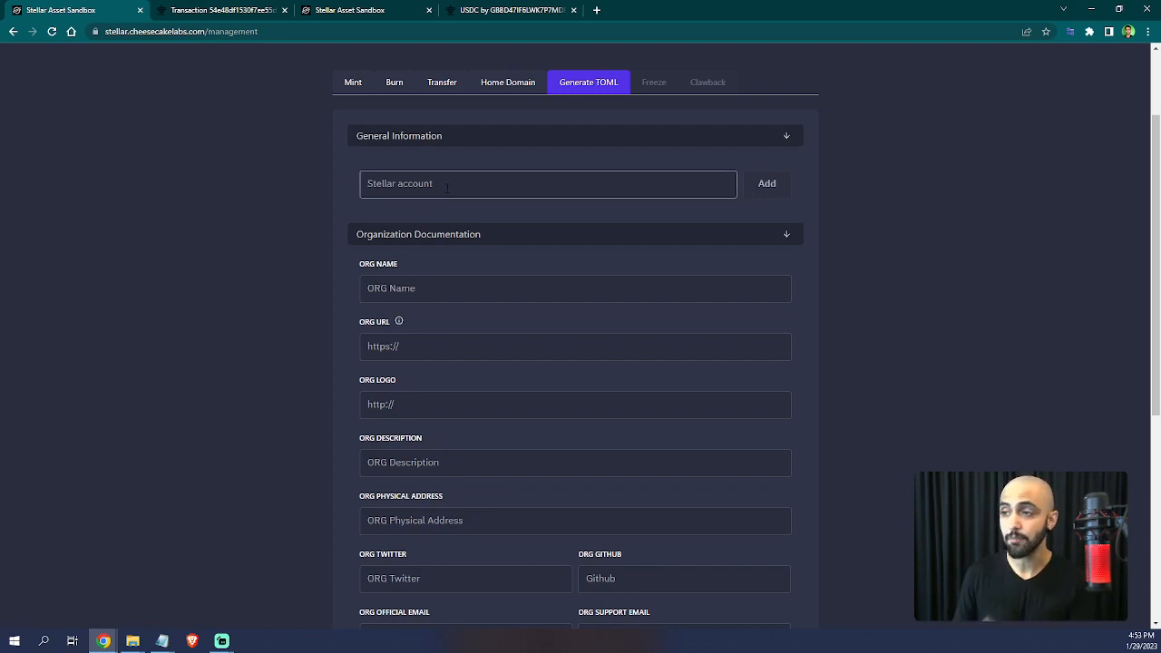
scroll(441, 219, "down", 1)
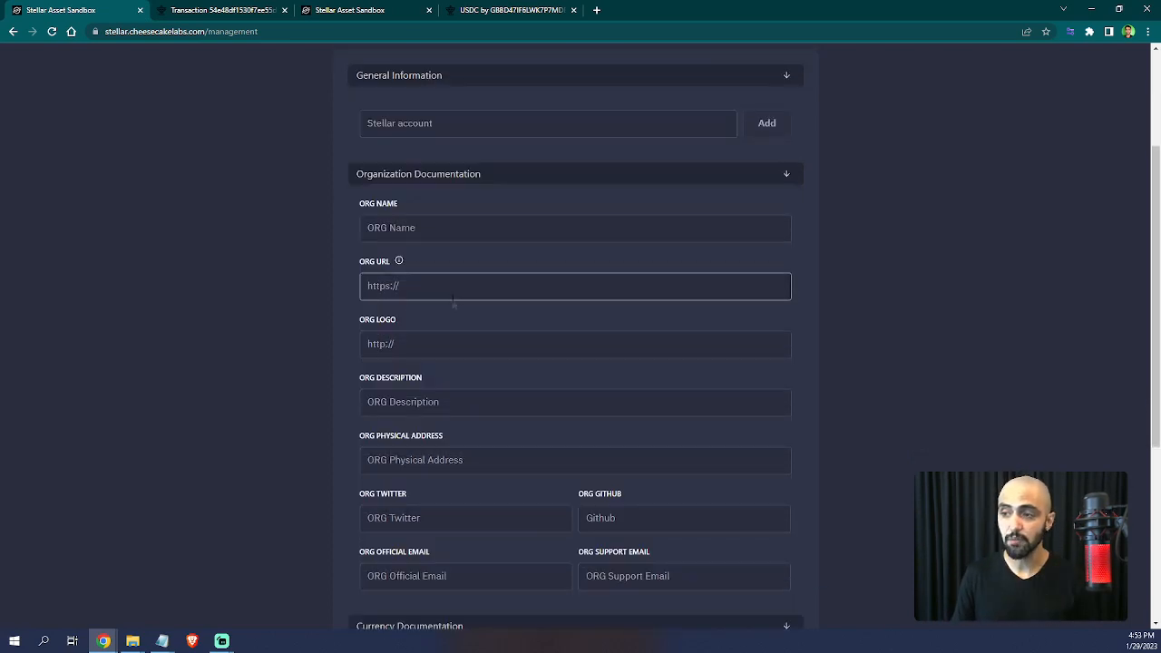
scroll(453, 305, "down", 1)
scroll(452, 304, "down", 1)
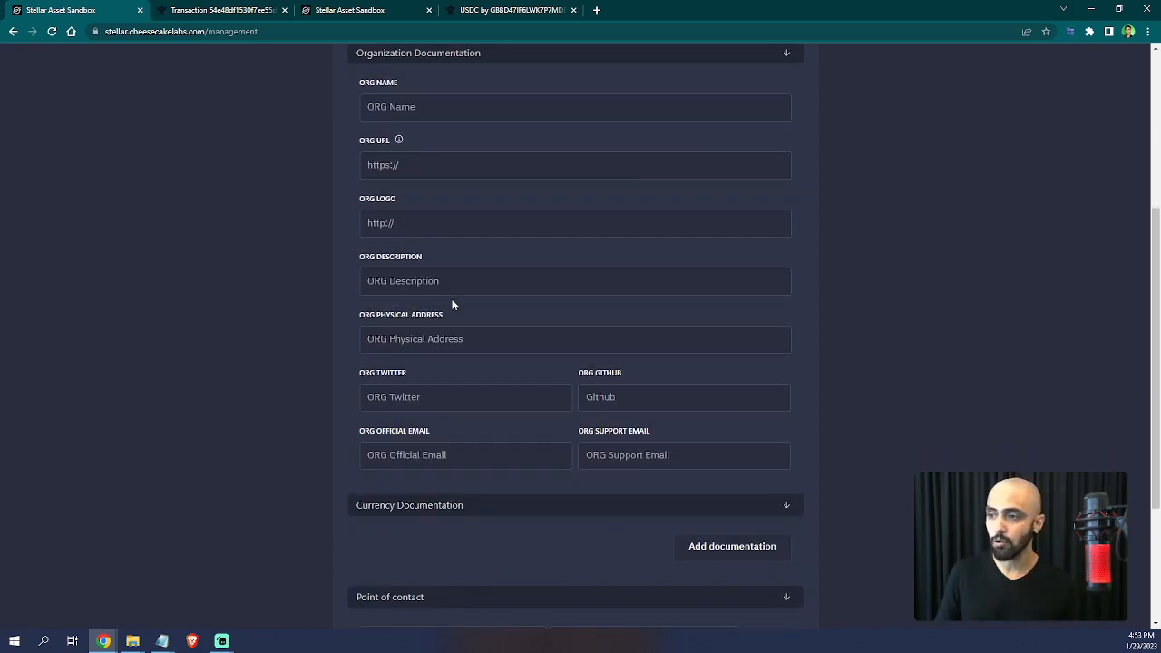
scroll(452, 304, "down", 4)
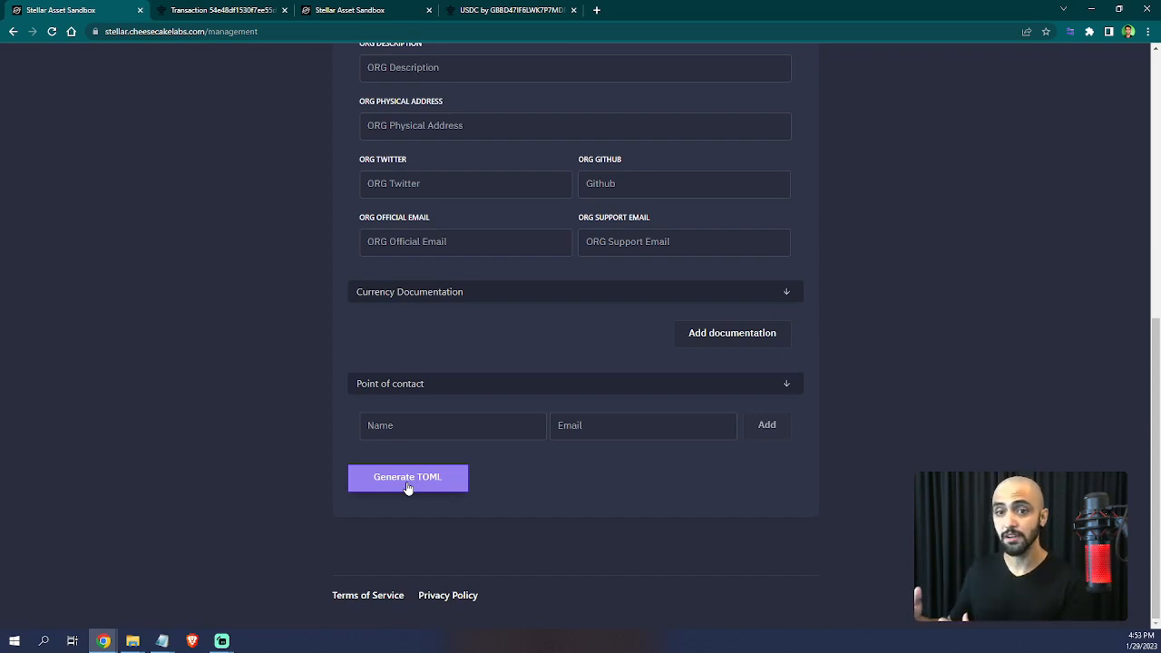
scroll(407, 485, "up", 6)
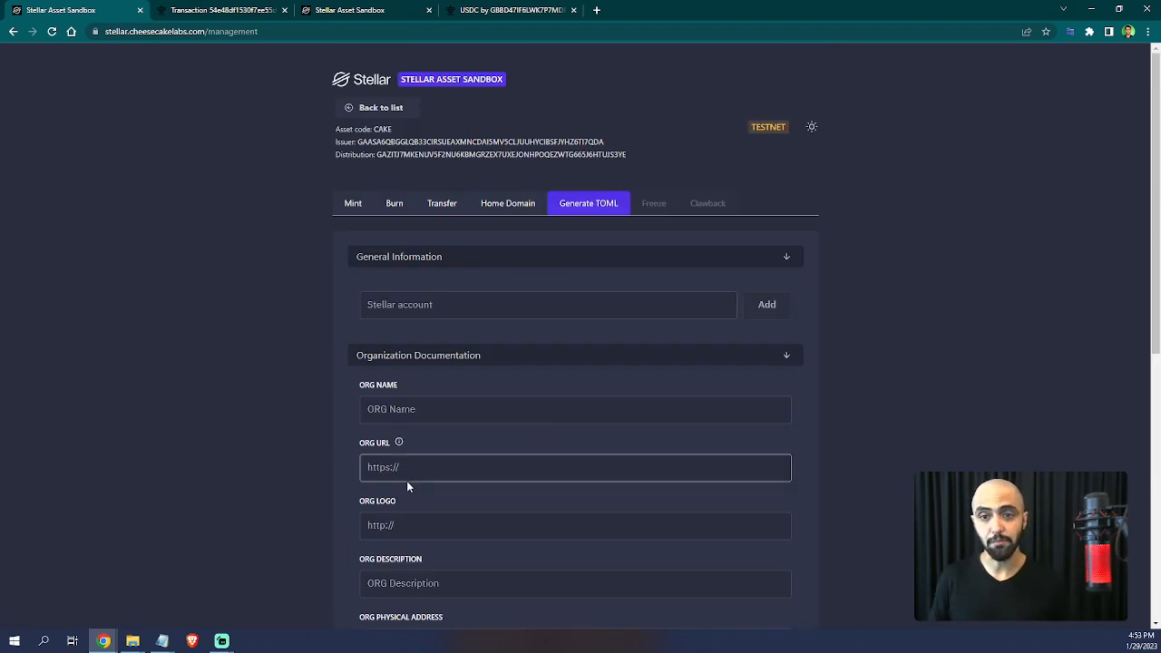
Open the USDC issuer's account from its StellarExpert asset page and visit the account's home domain.
left_click(212, 20)
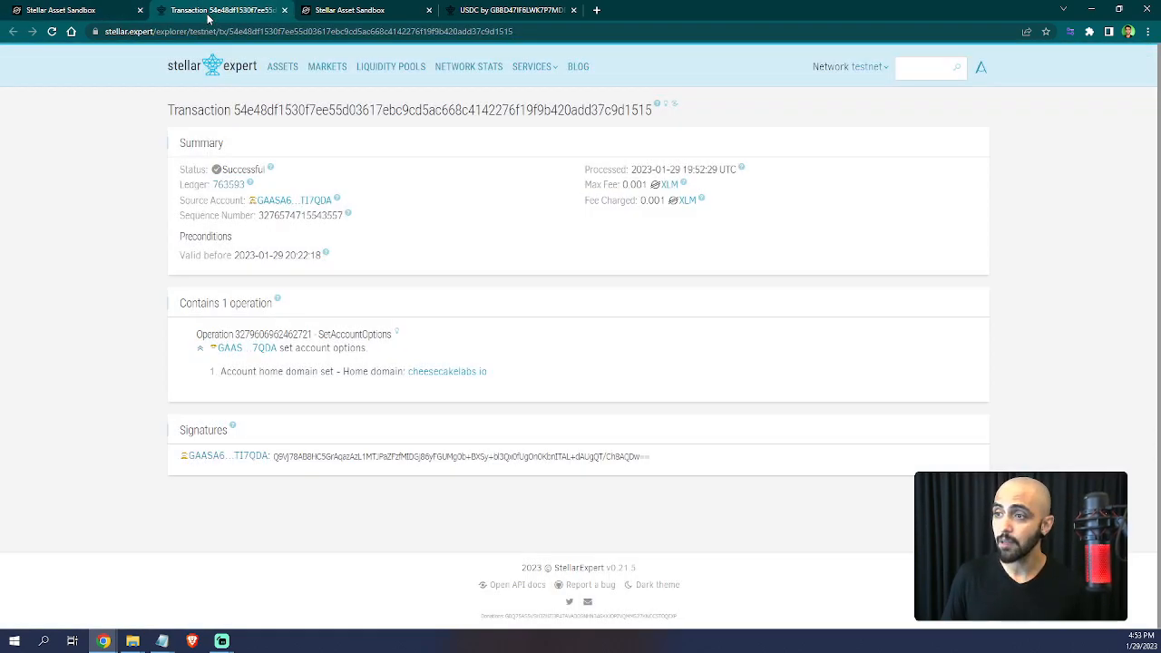
left_click(522, 8)
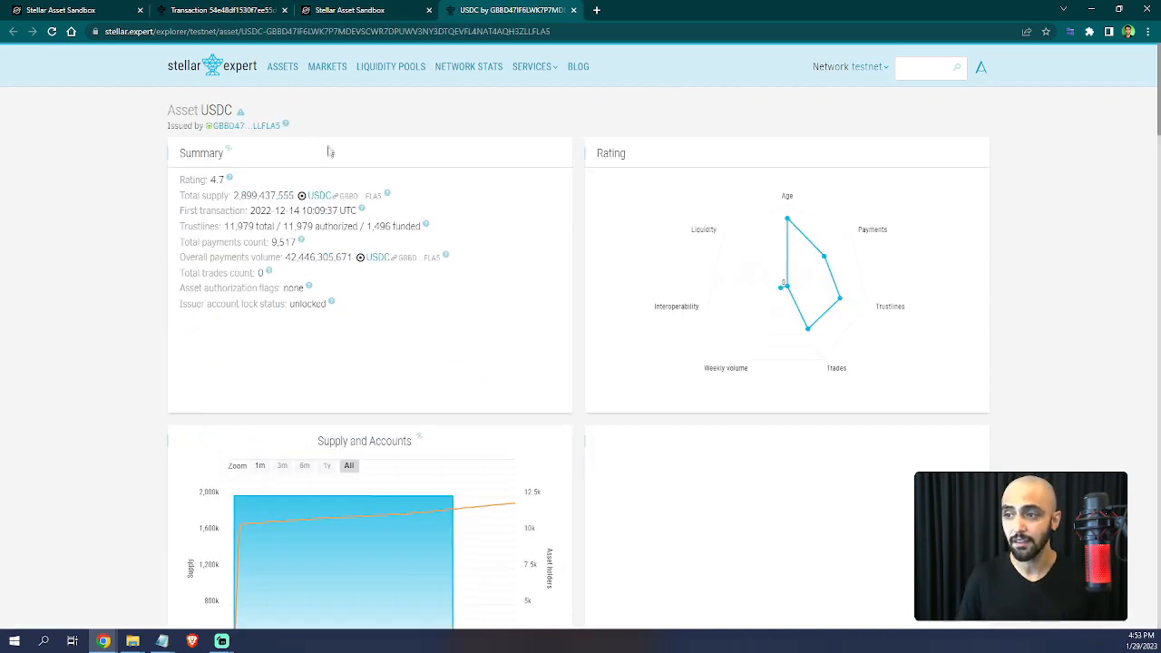
left_click(229, 126)
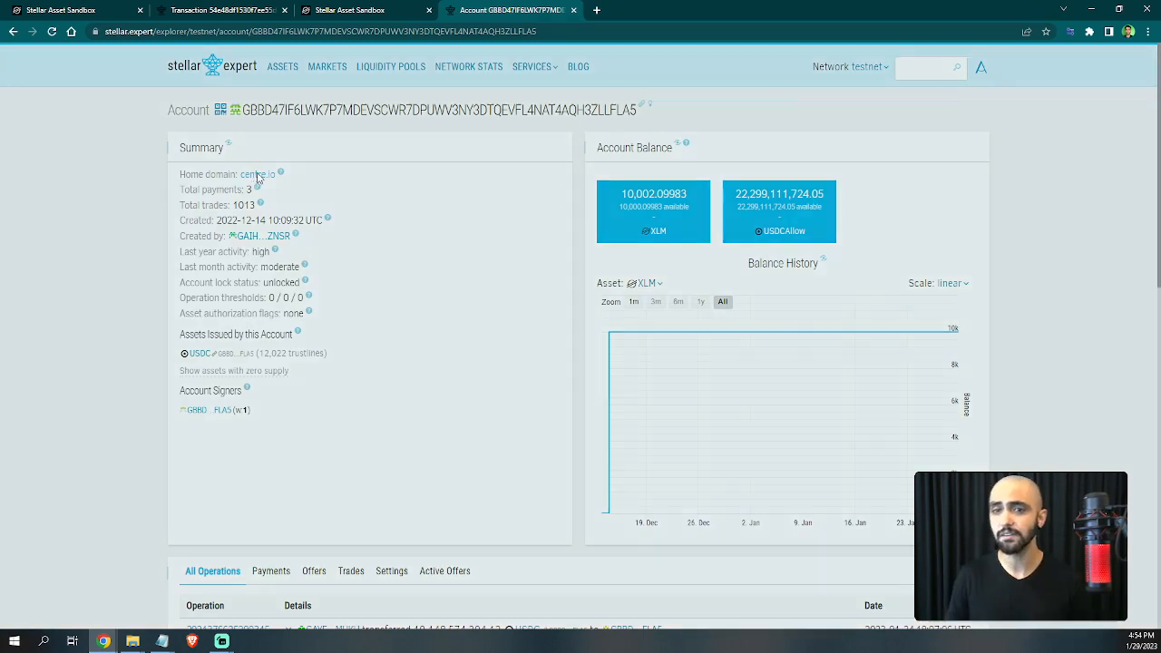
left_click(259, 175)
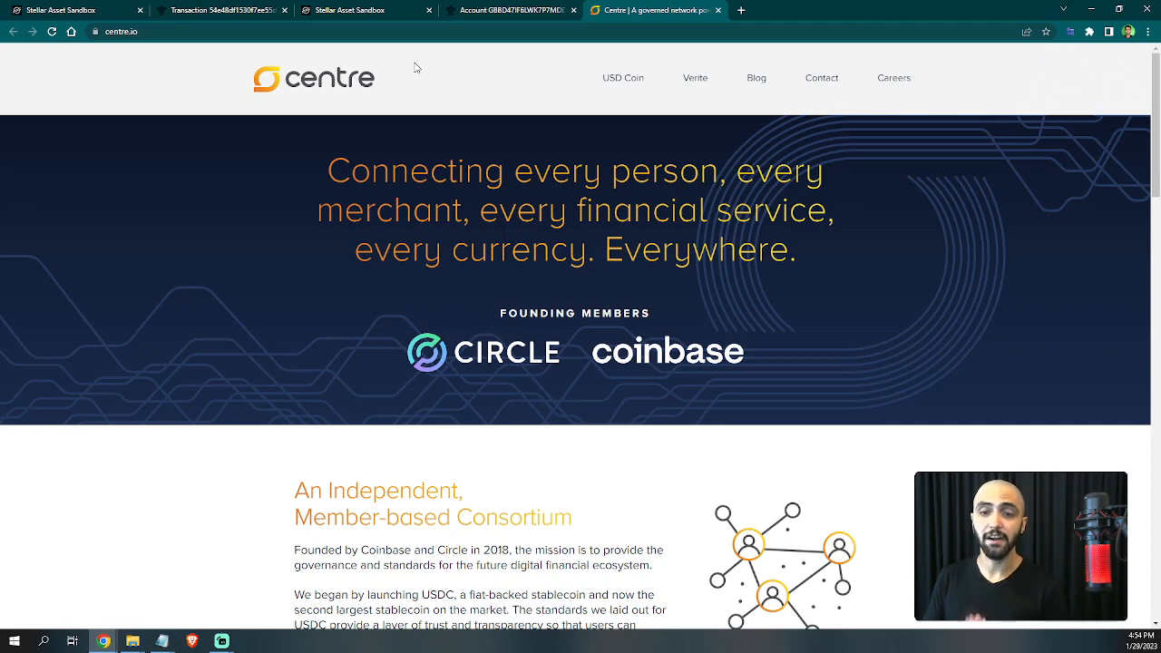
Load /.well-known/stellar.toml on the centre.io site and examine the listed accounts.
left_click(433, 33)
left_click(434, 32)
type("/.w")
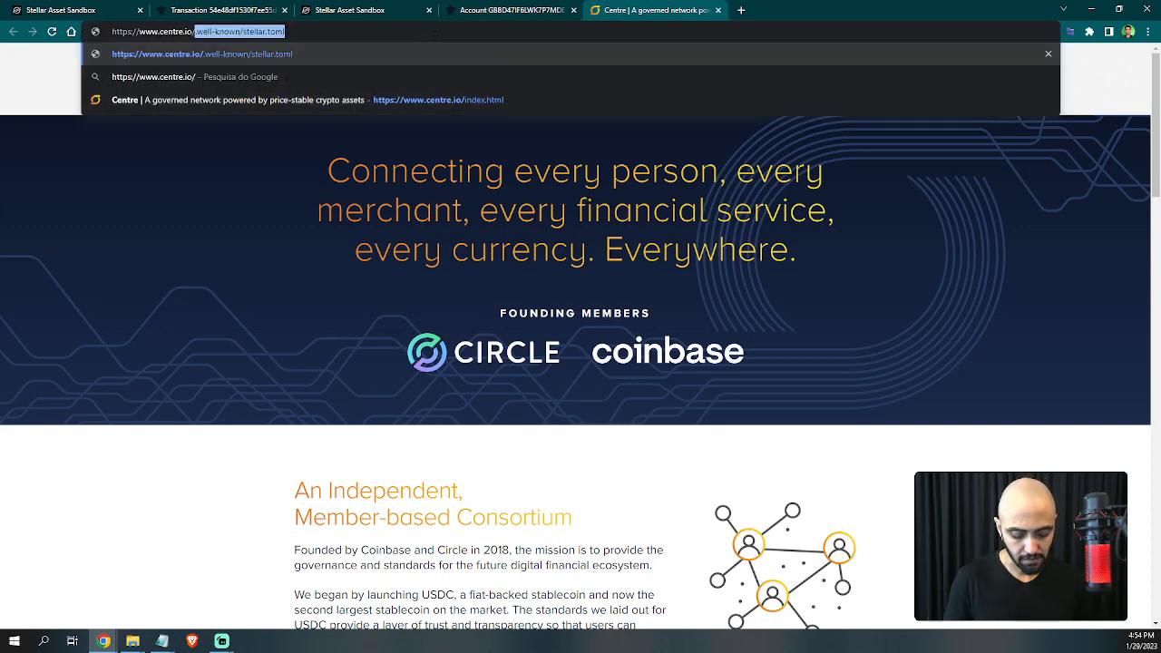
type("ell-known")
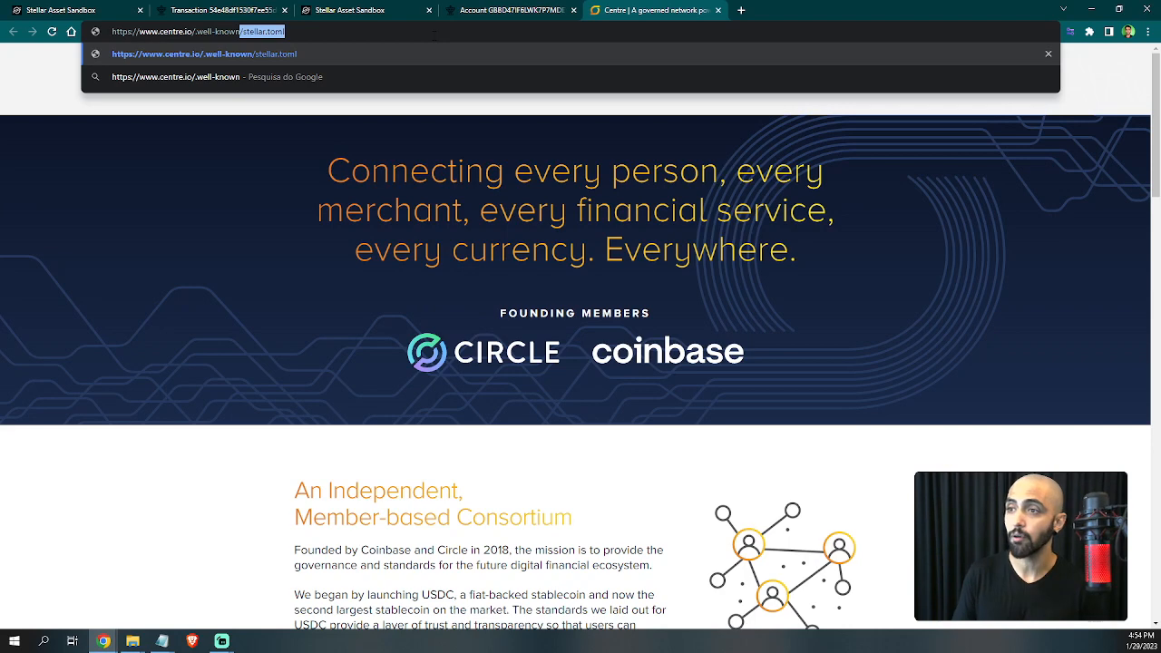
key("Return")
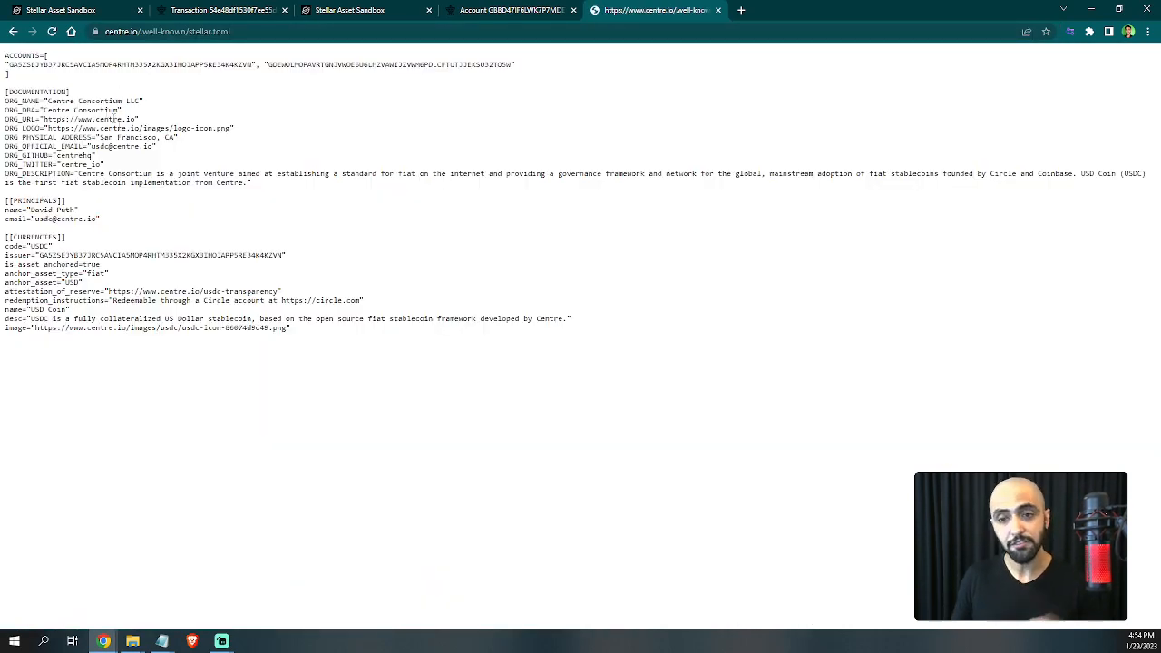
double_click(61, 65)
left_click(310, 61)
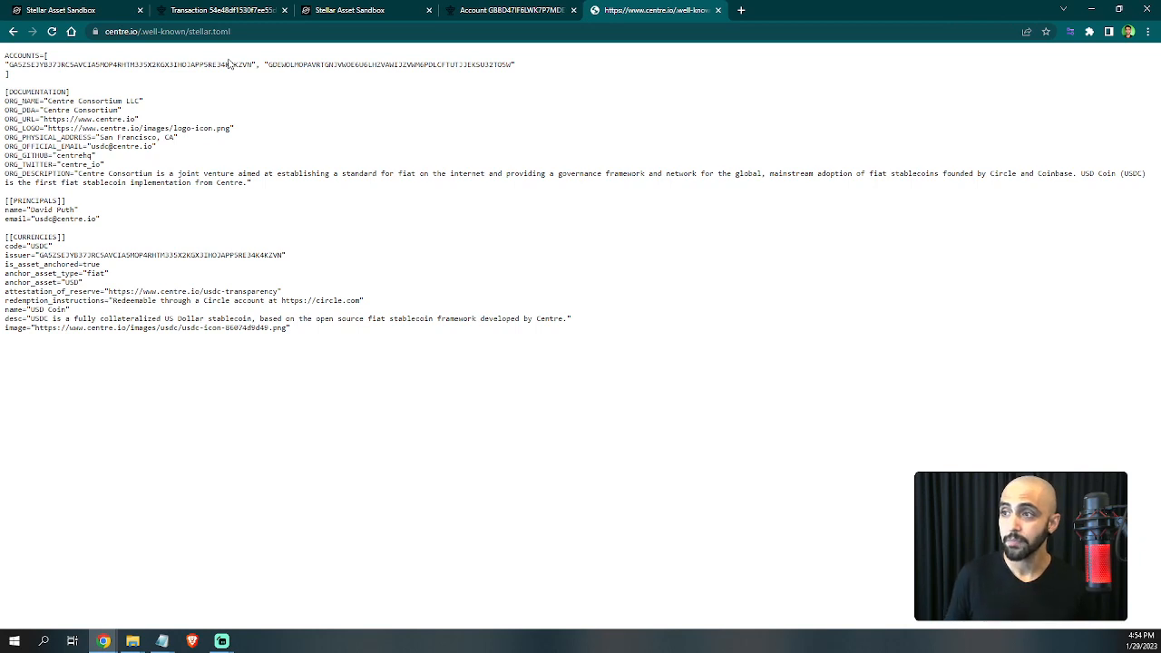
Return to the USDC issuer's StellarExpert account page and select its full account address.
left_click(222, 10)
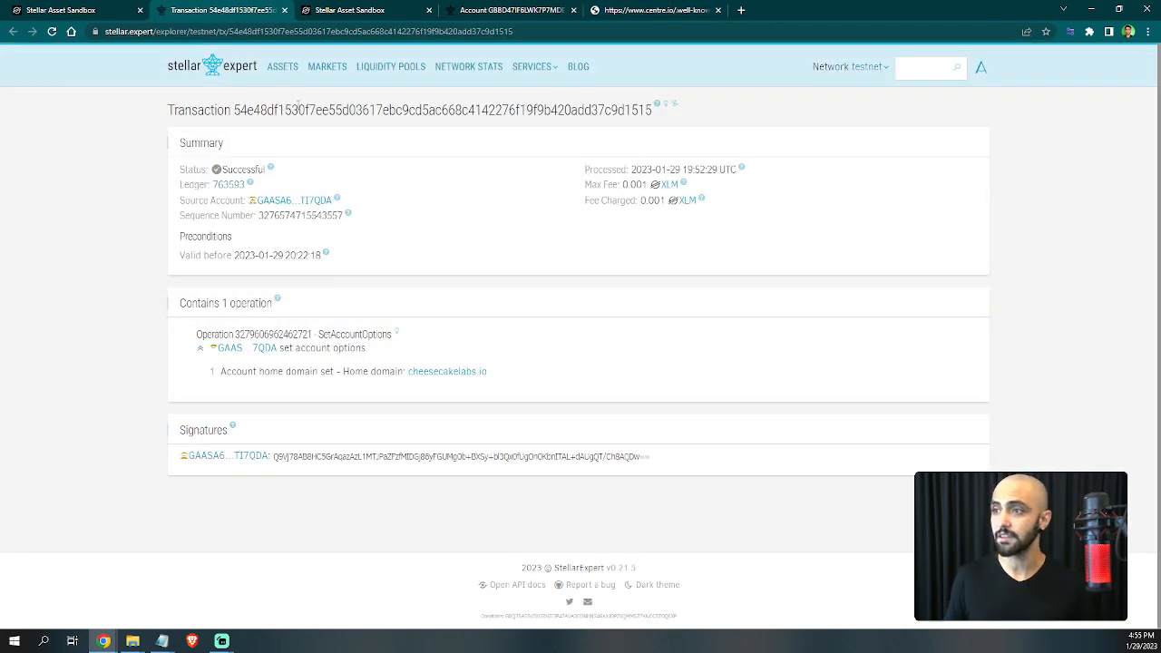
left_click(340, 11)
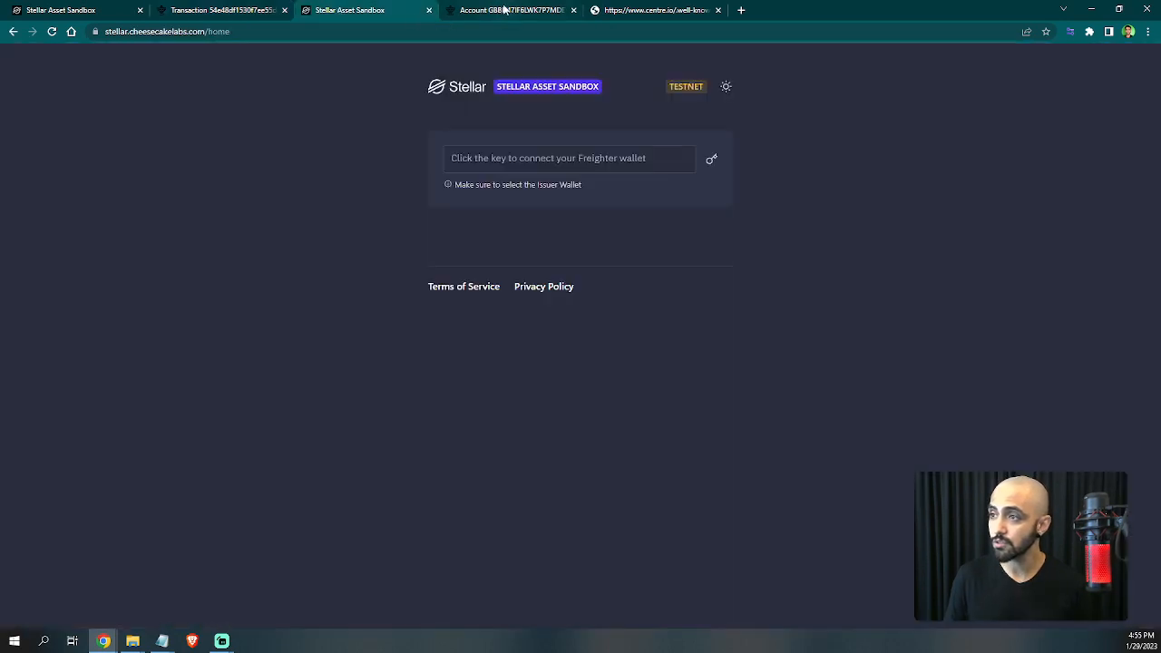
left_click(505, 9)
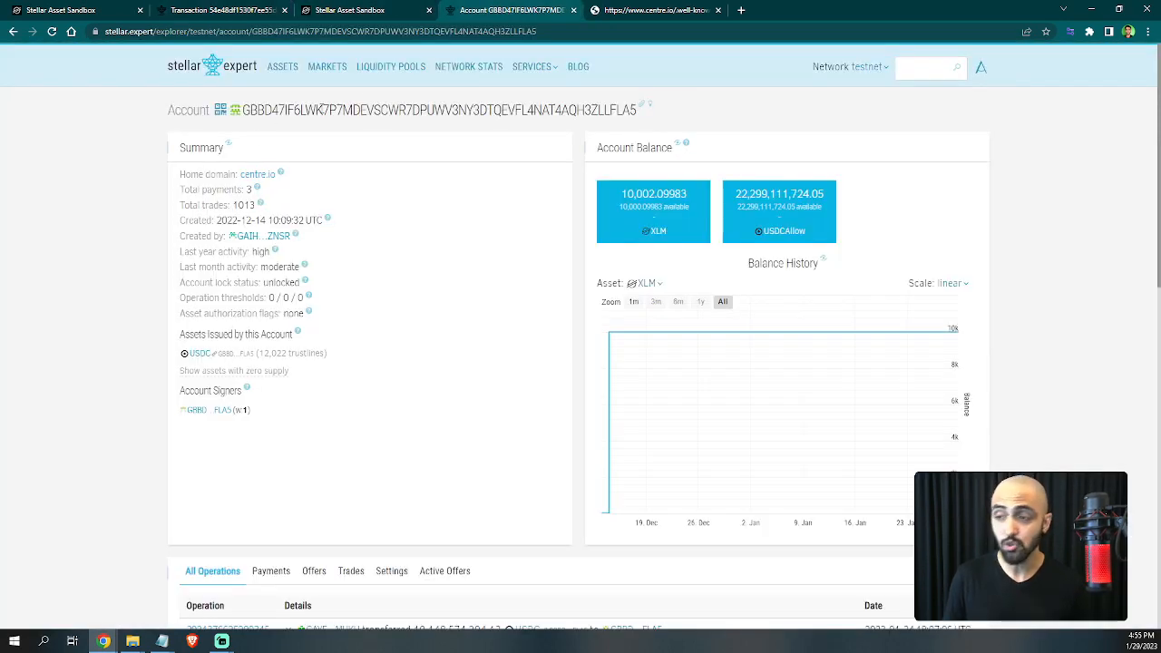
double_click(317, 110)
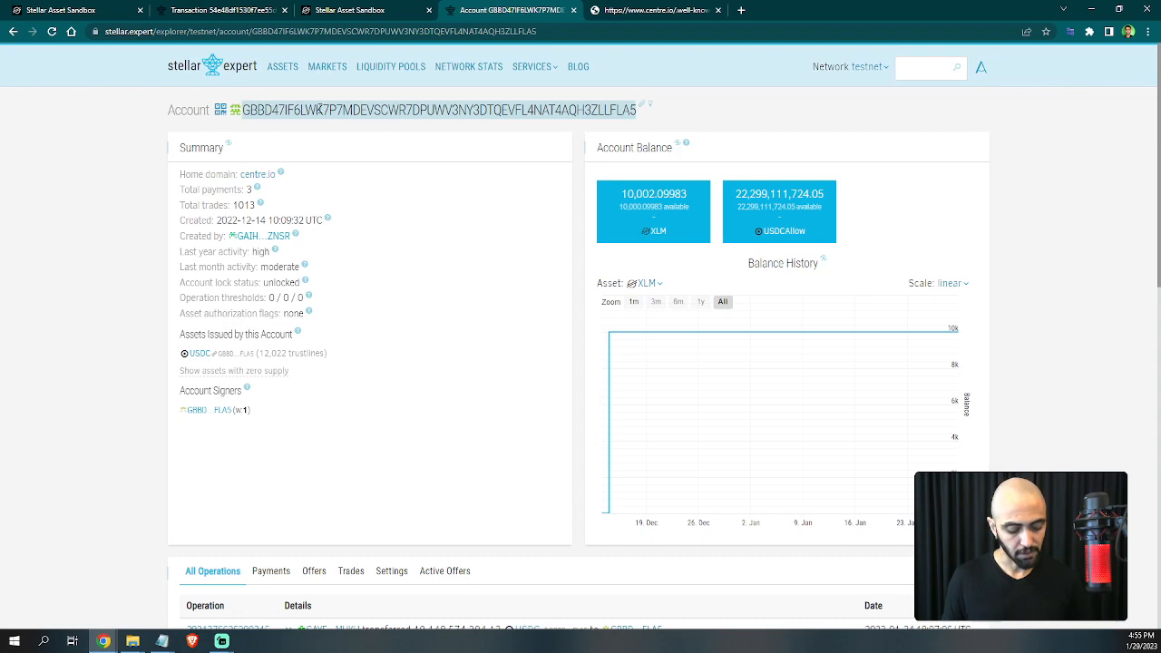
Load the USDC issuer's account in a separate Stellar Asset Sandbox page and open the USDC token's Generate TOML form.
left_click(116, 8)
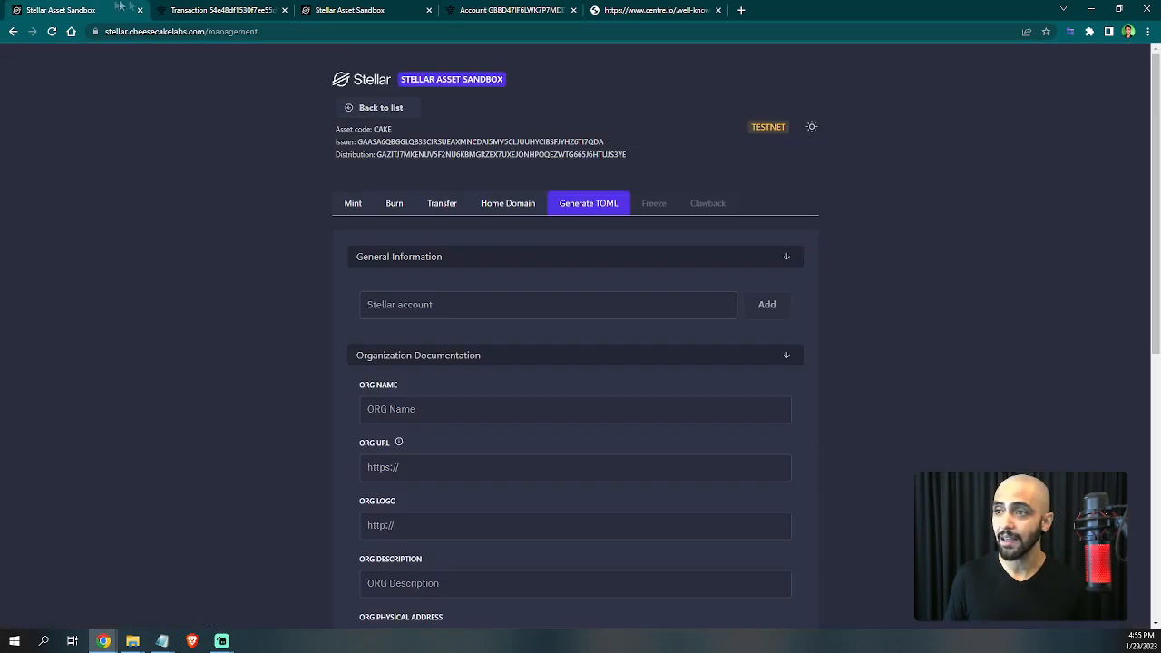
left_click(190, 6)
left_click(335, 9)
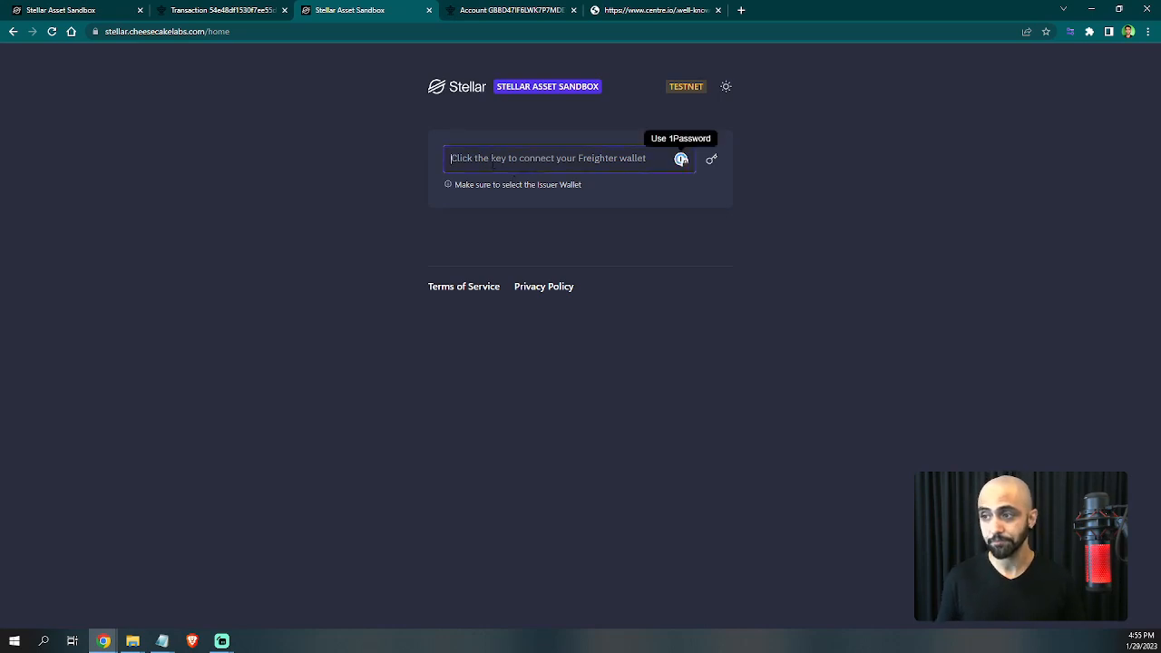
left_click(711, 158)
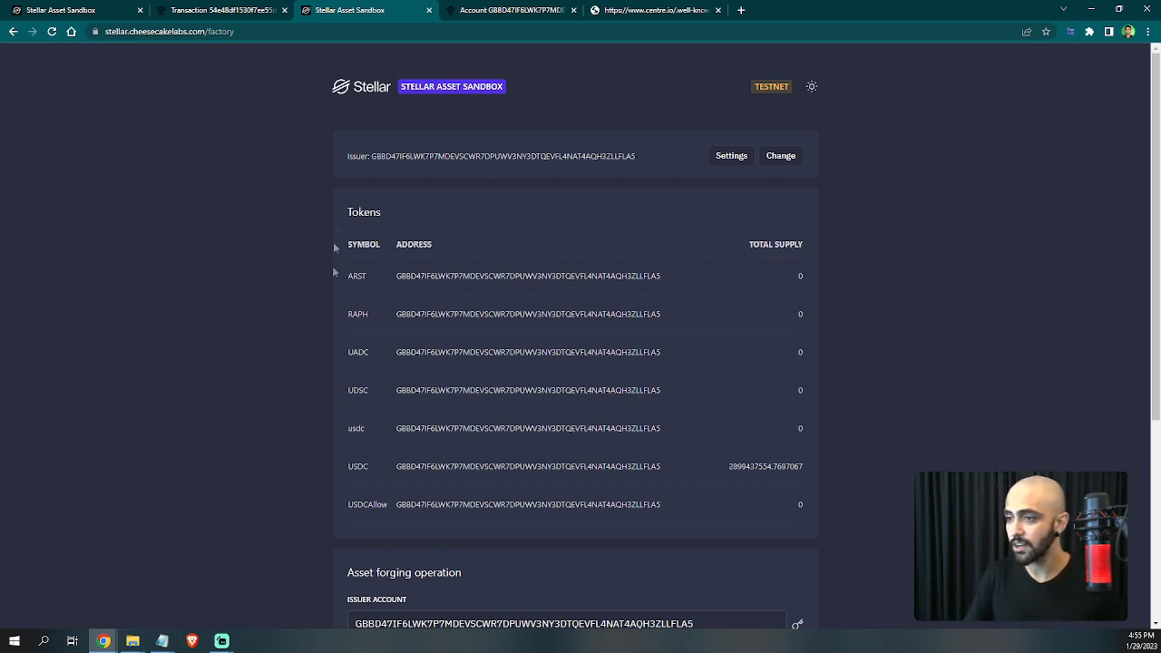
left_click(421, 468)
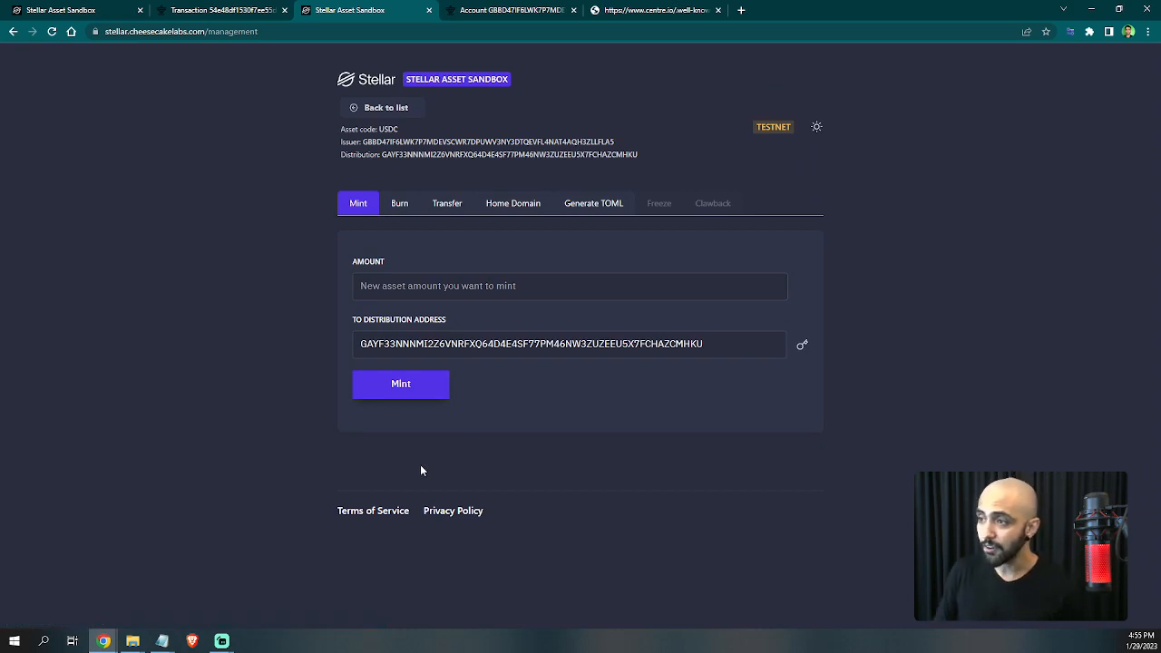
left_click(595, 204)
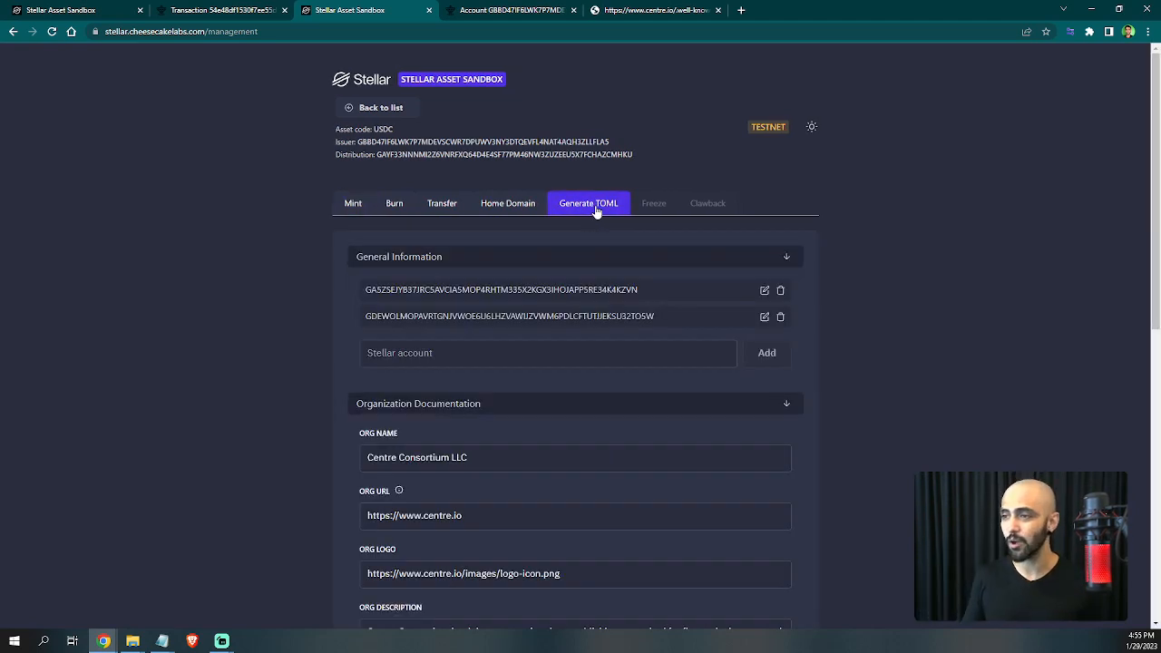
Examine the prefilled organization, currency documentation and point of contact sections of the USDC TOML form.
scroll(596, 212, "down", 3)
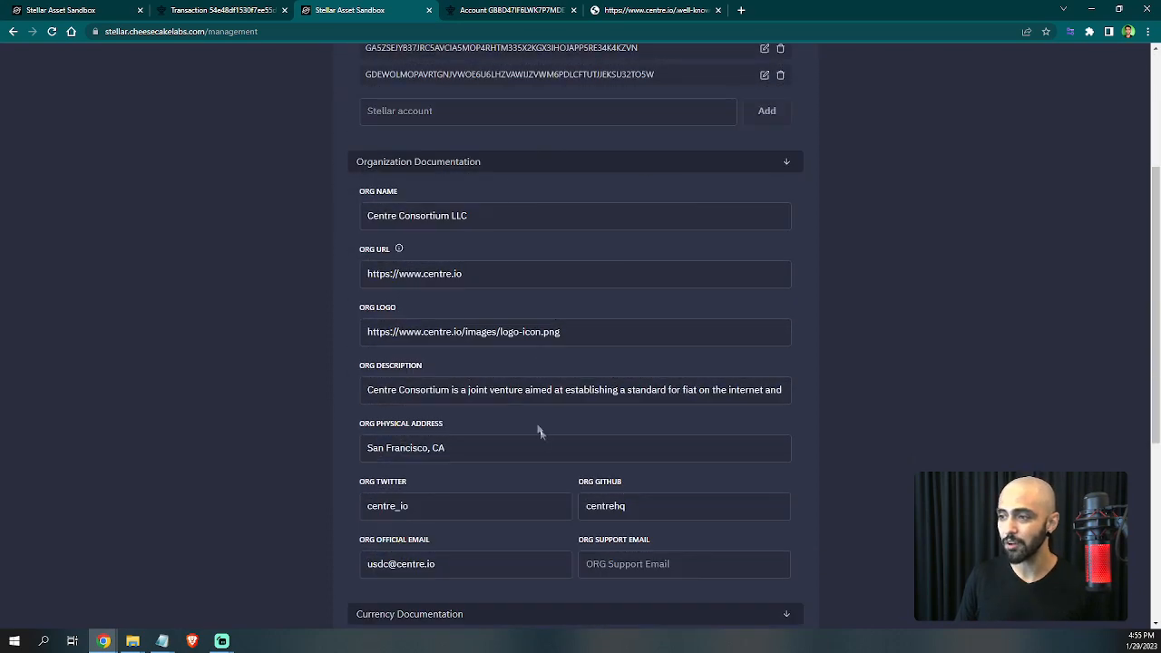
scroll(542, 437, "down", 2)
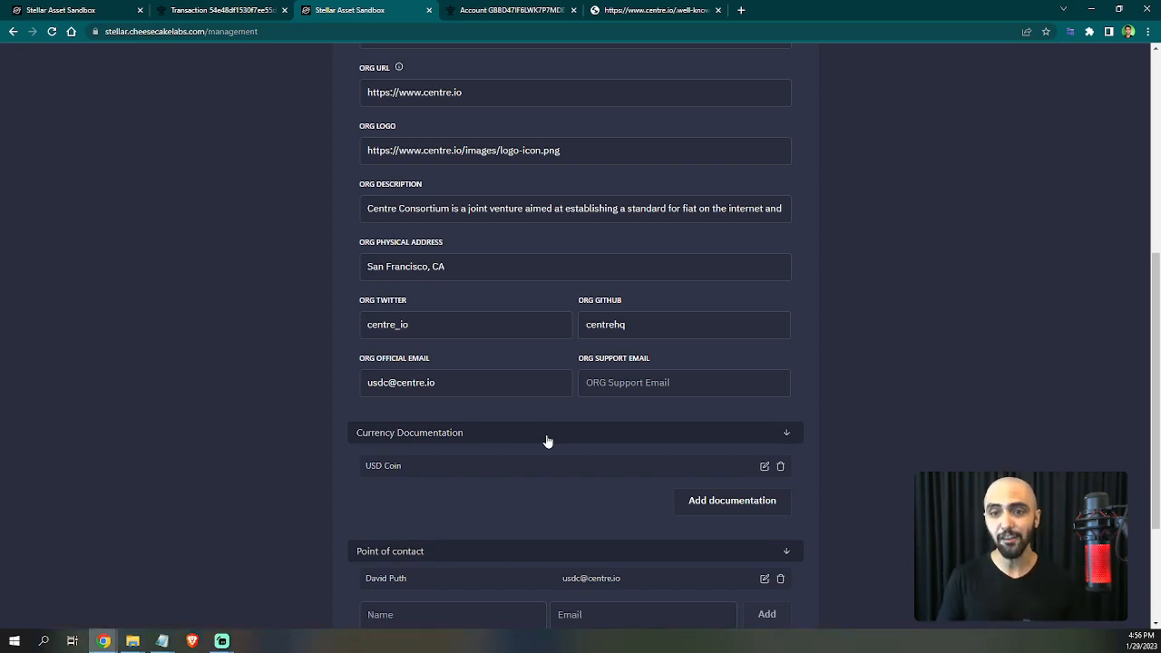
scroll(547, 441, "up", 4)
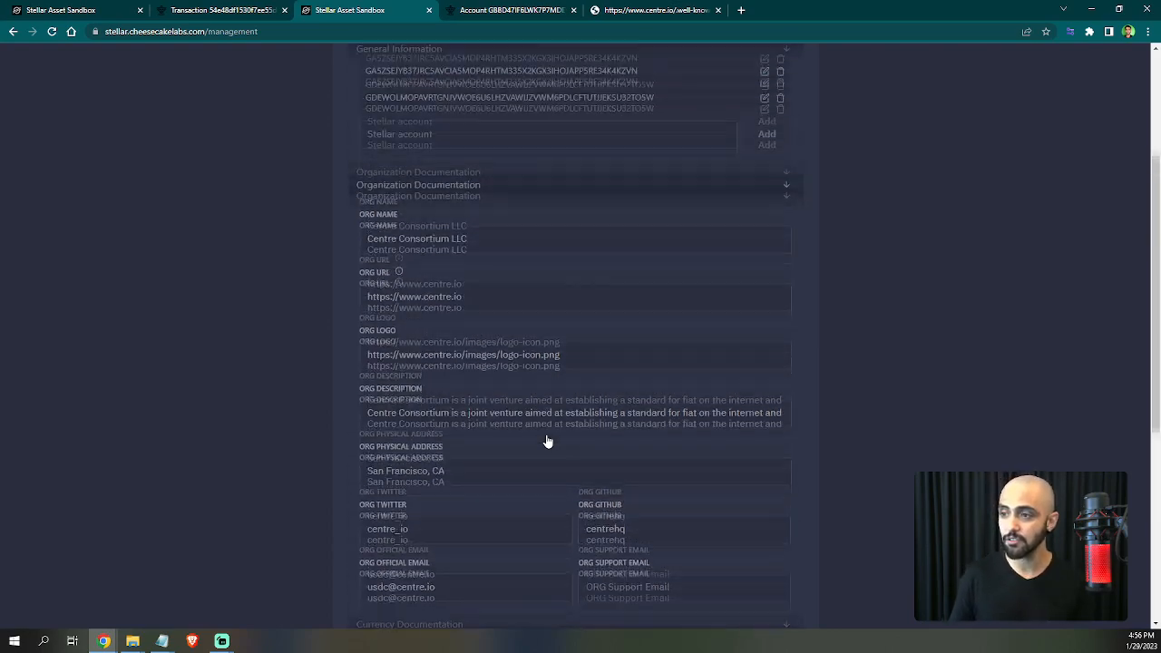
scroll(551, 437, "down", 4)
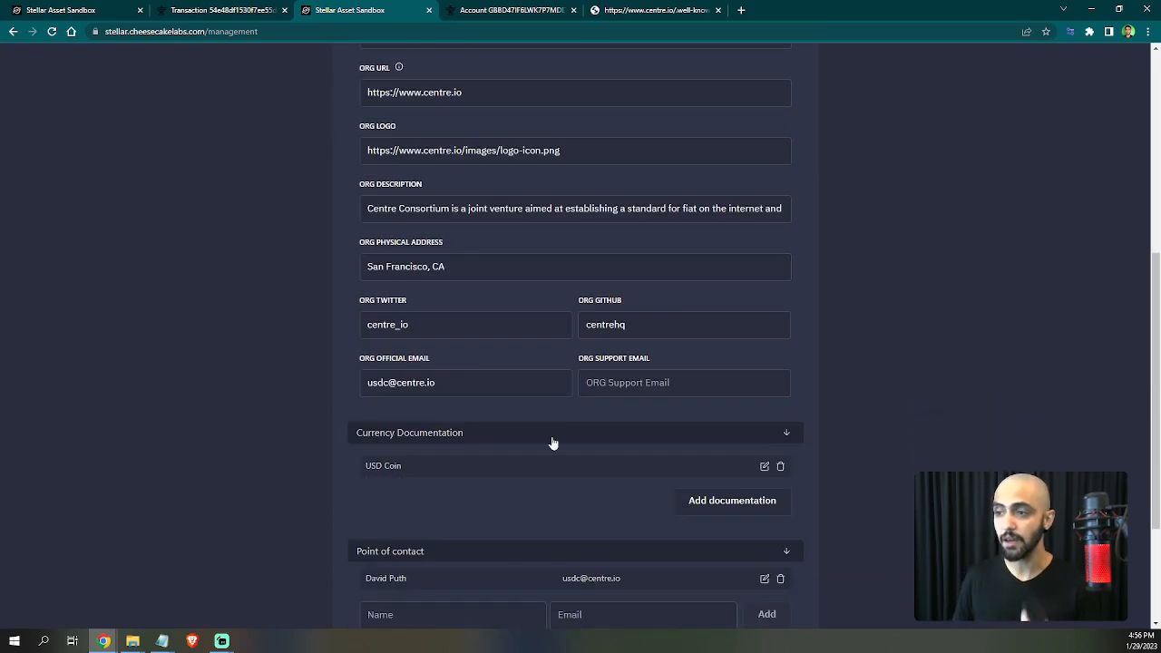
scroll(552, 442, "down", 2)
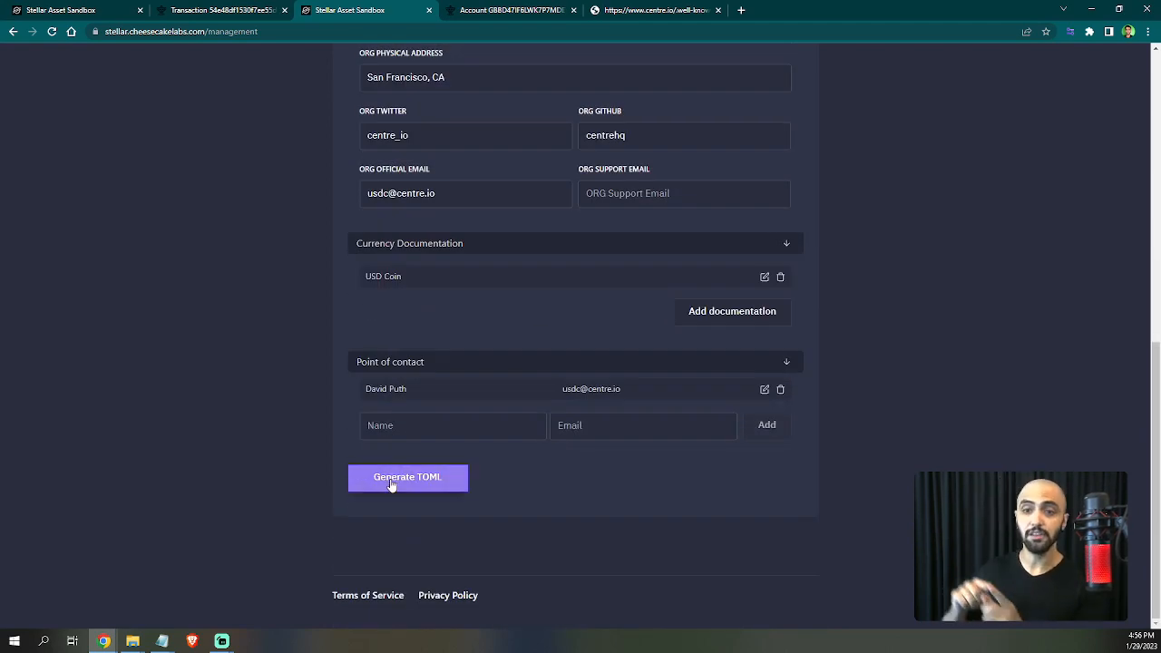
scroll(391, 484, "up", 10)
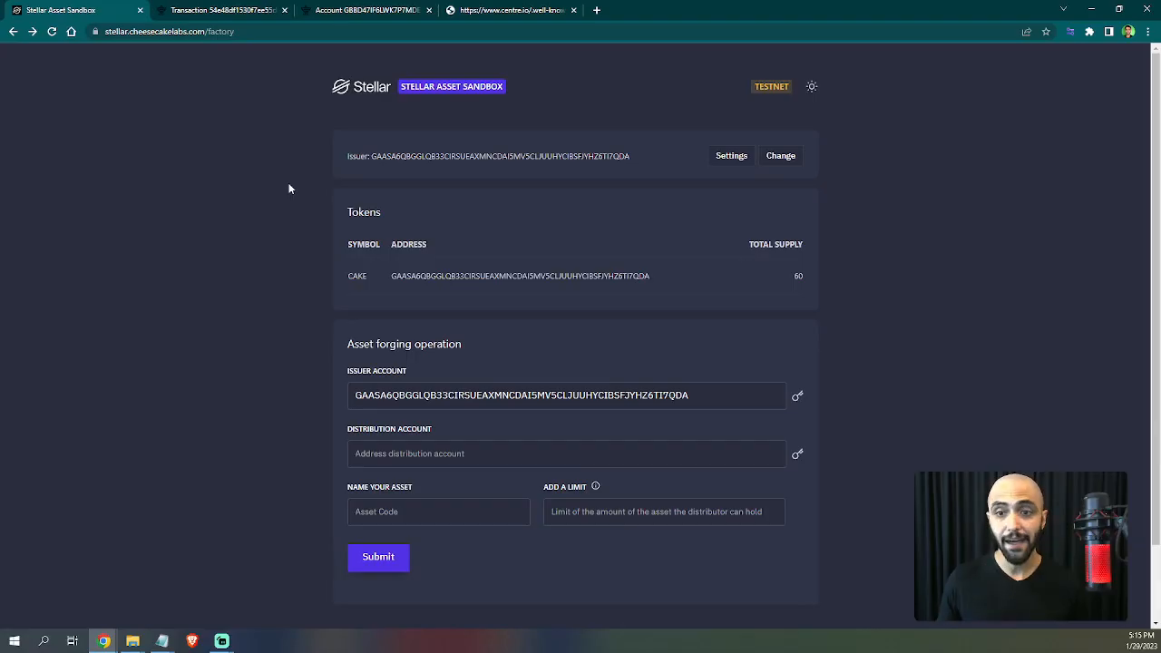
Enable Freeze and Clawback in the CAKE issuer's control access settings, save them and approve the transaction in Freighter.
left_click(450, 277)
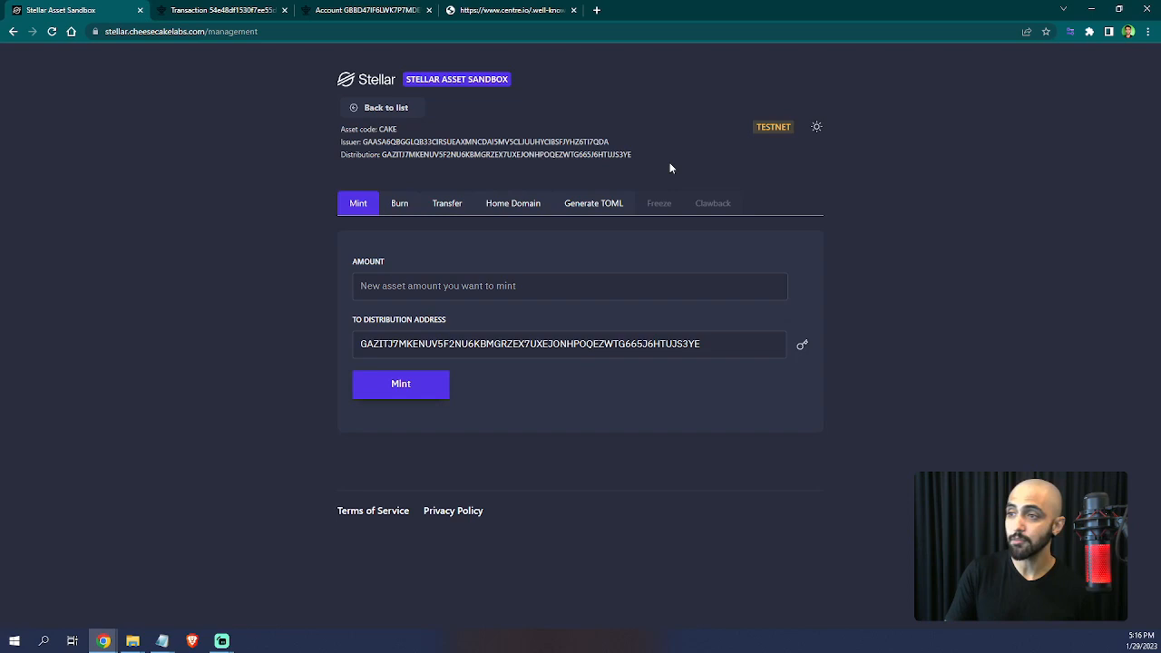
left_click(392, 104)
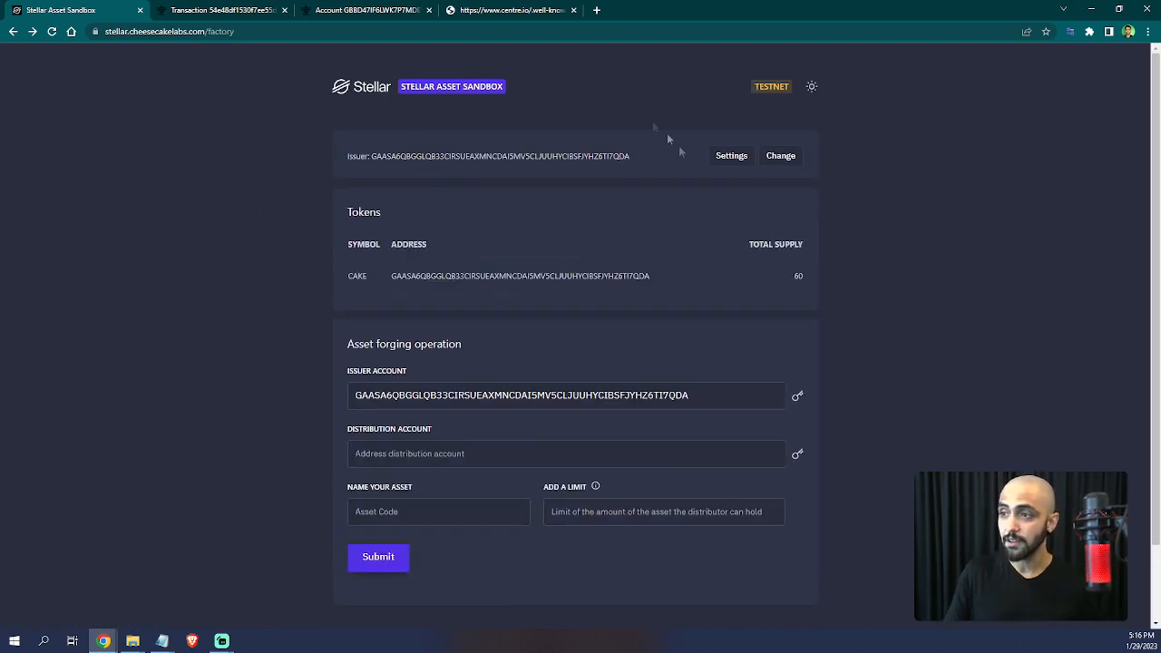
left_click(729, 158)
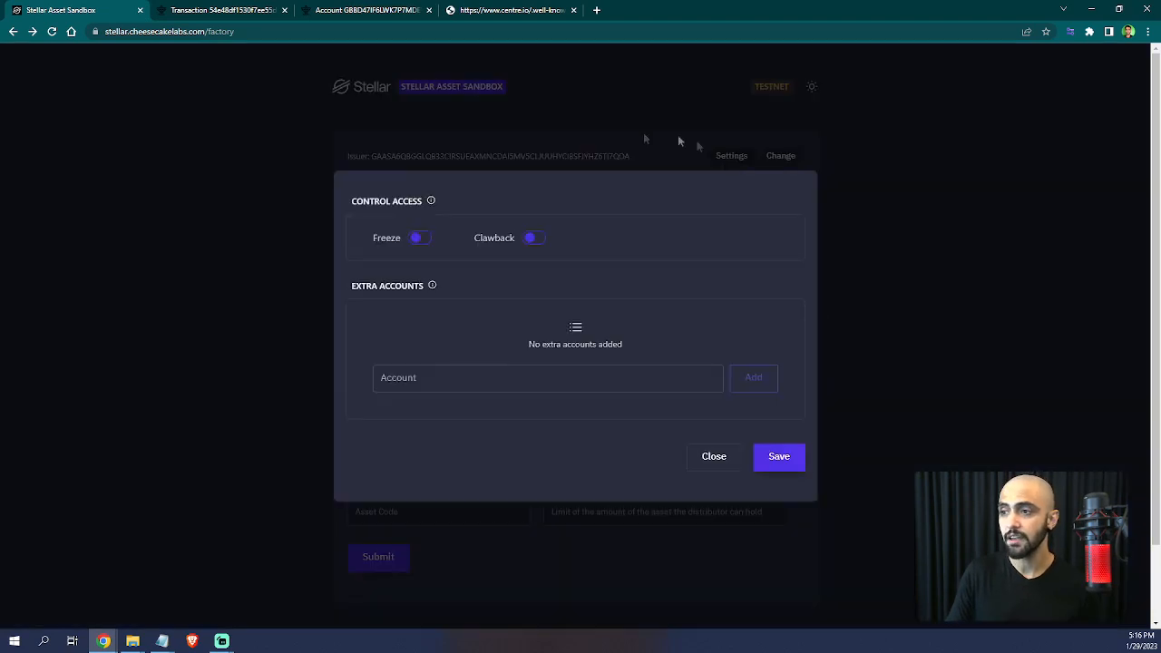
left_click(419, 237)
left_click(535, 239)
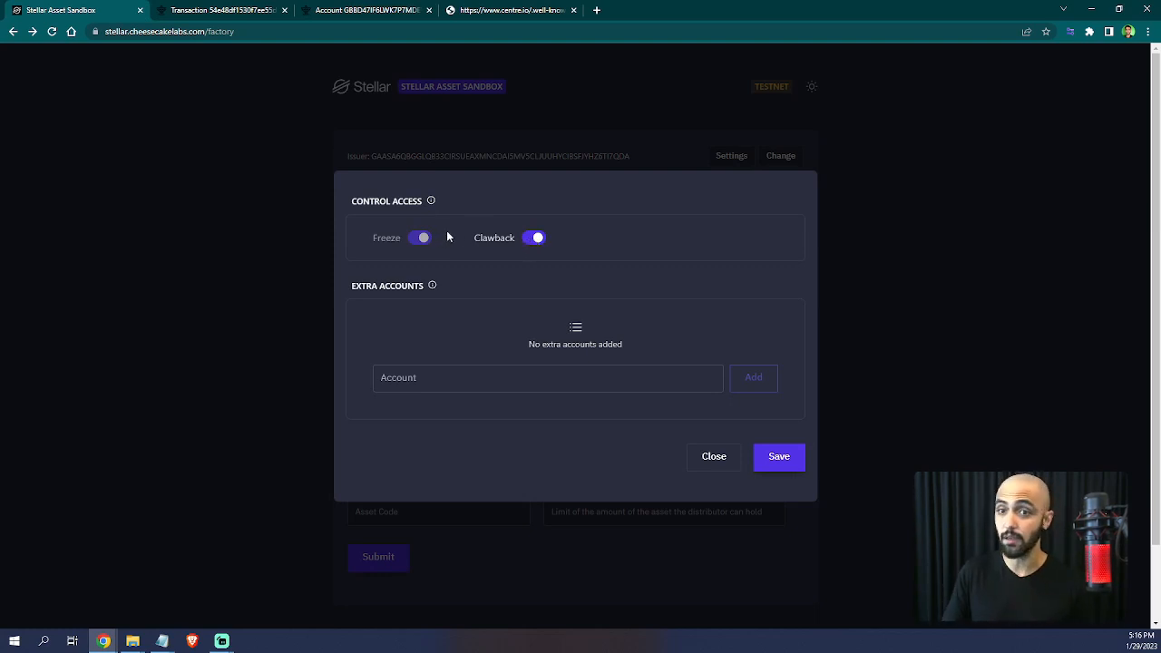
left_click(787, 459)
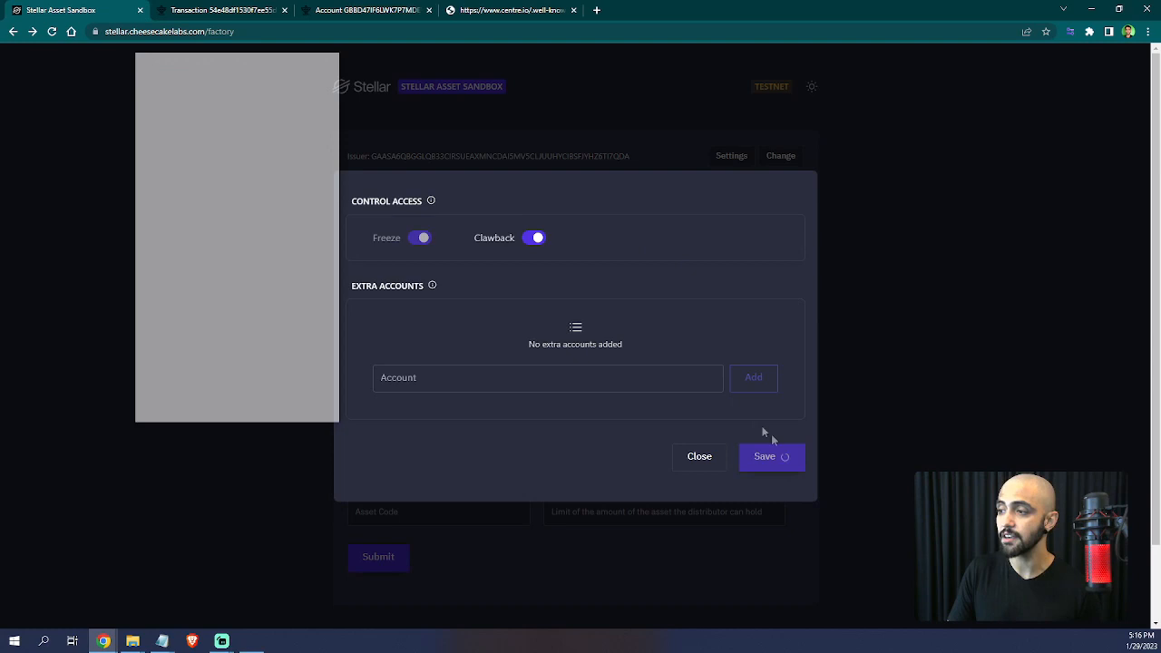
scroll(243, 260, "down", 1)
left_click(300, 403)
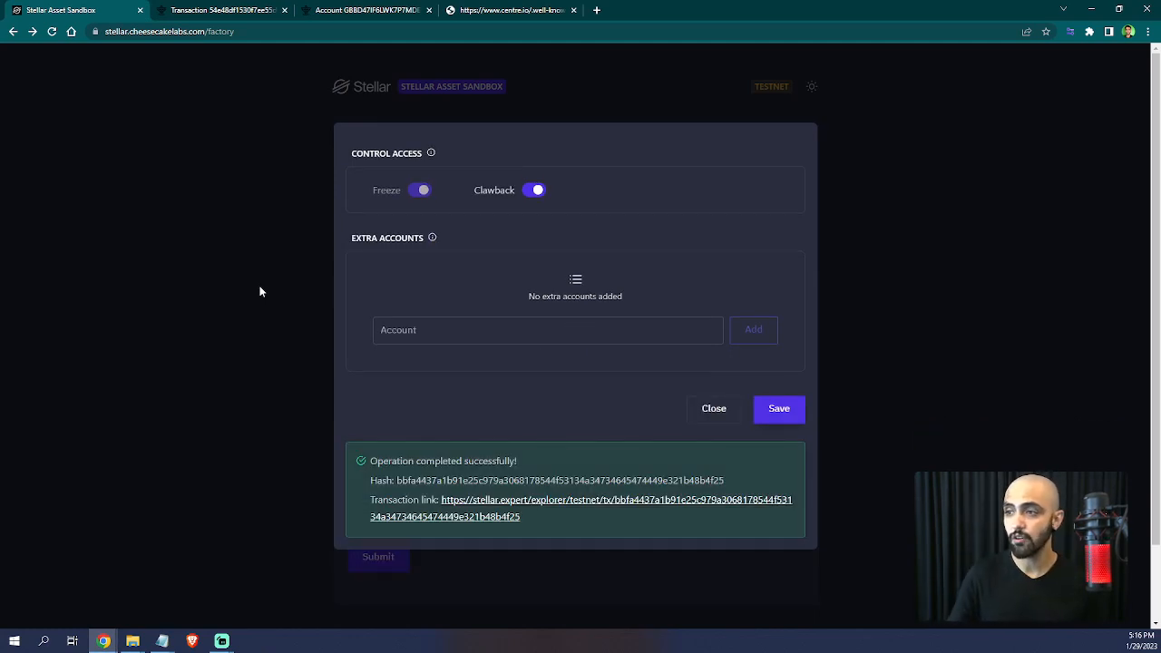
left_click(260, 291)
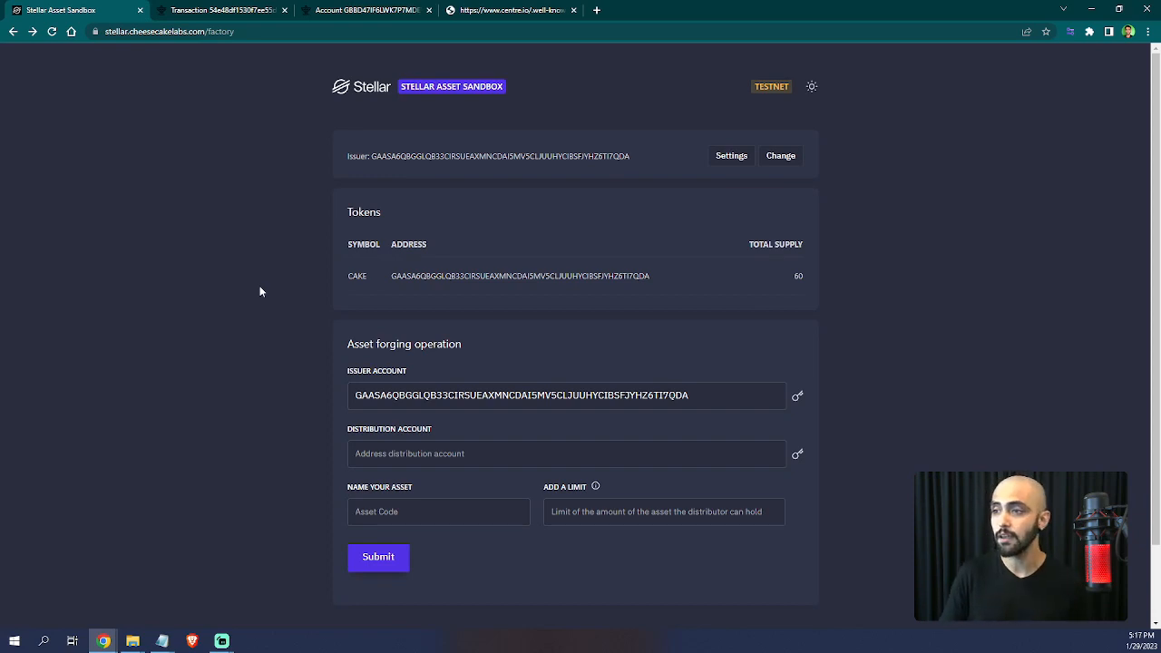
Open the CAKE token's Freeze form and fill the target address with Account 5 from the Freighter wallet.
left_click(426, 281)
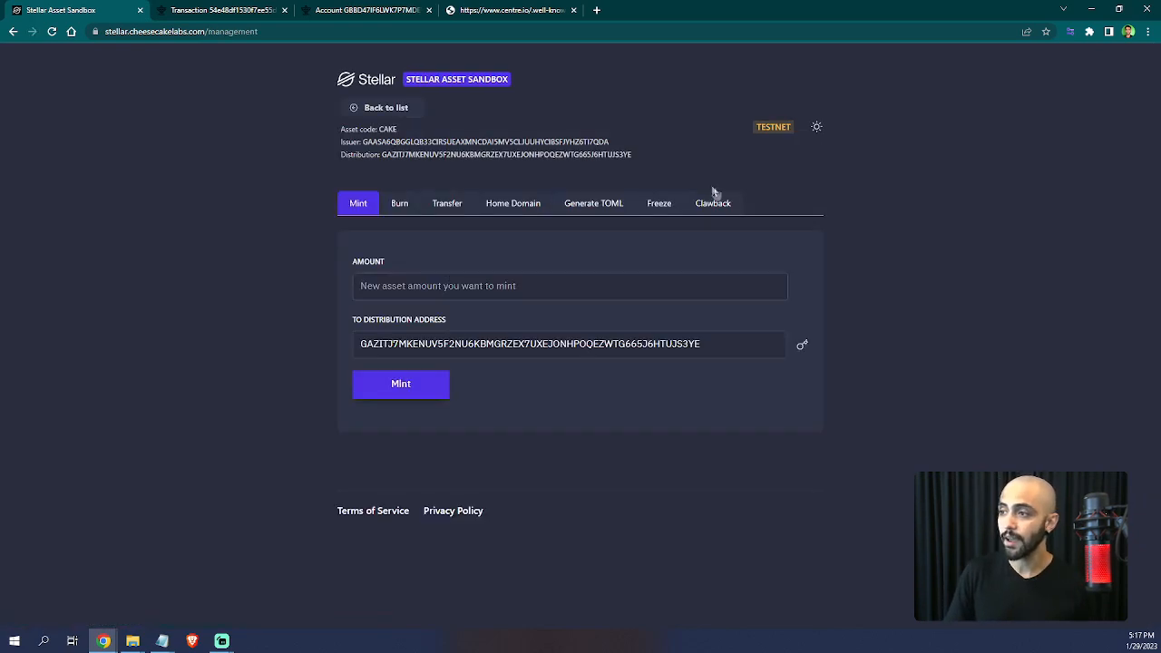
left_click(654, 211)
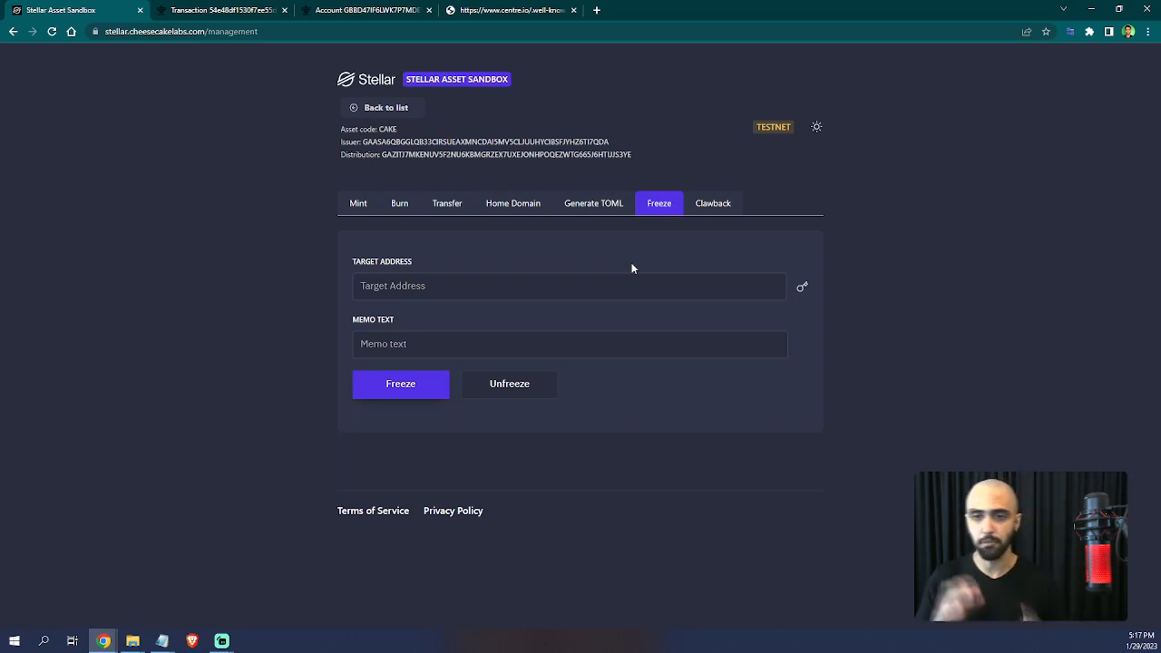
left_click(1070, 31)
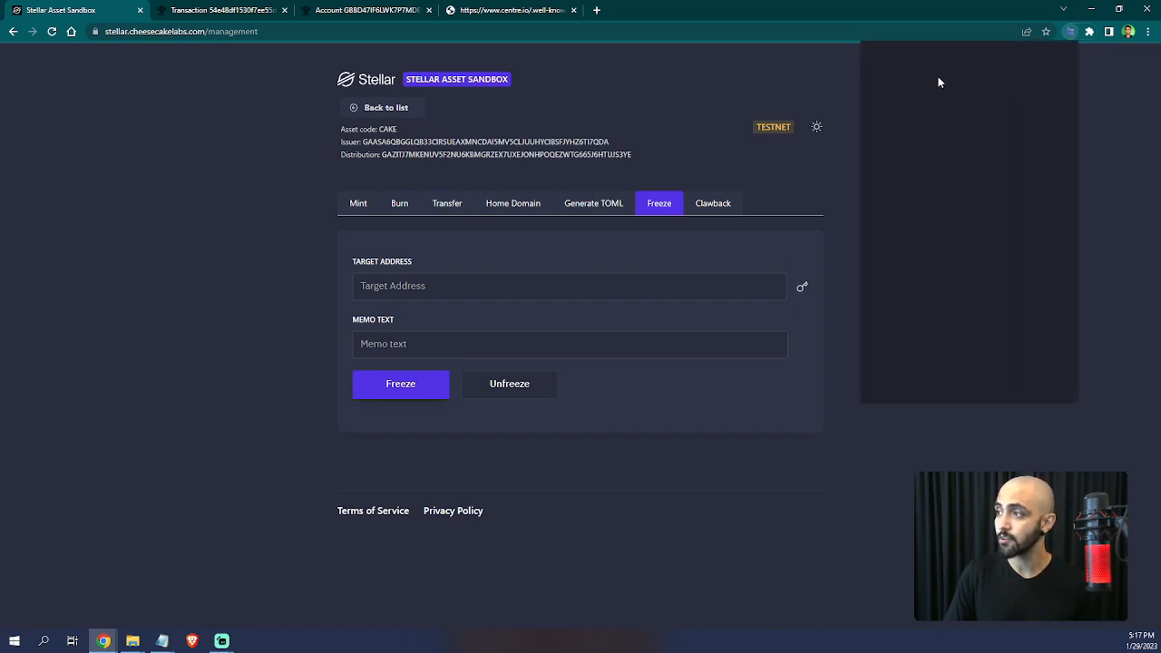
left_click(900, 79)
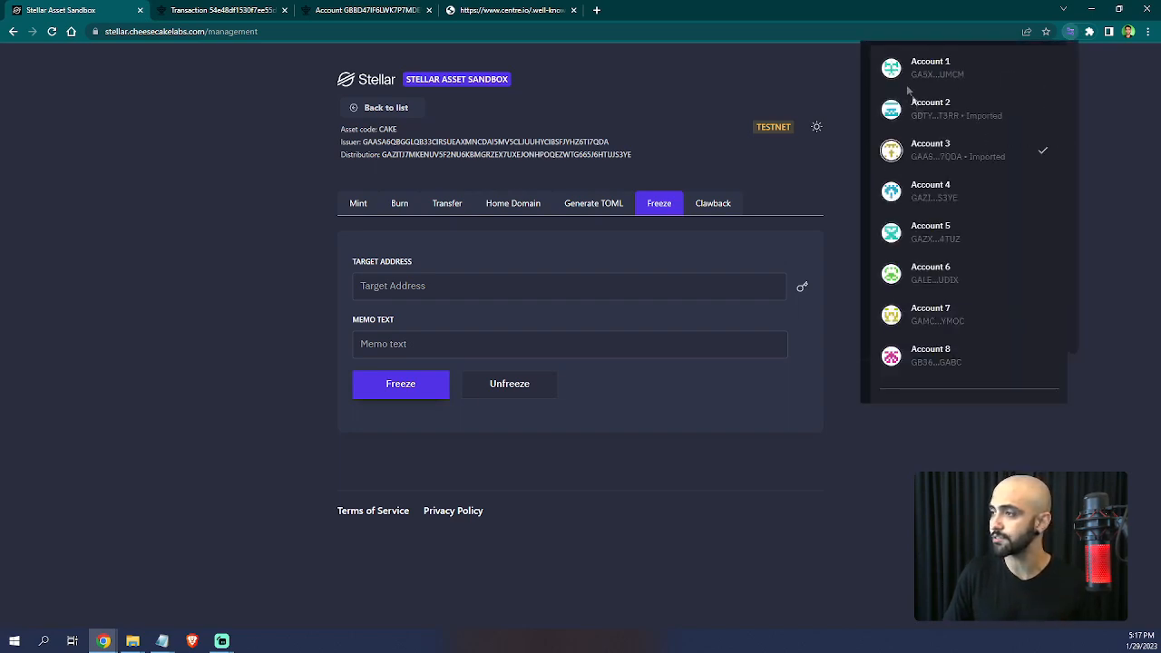
left_click(935, 232)
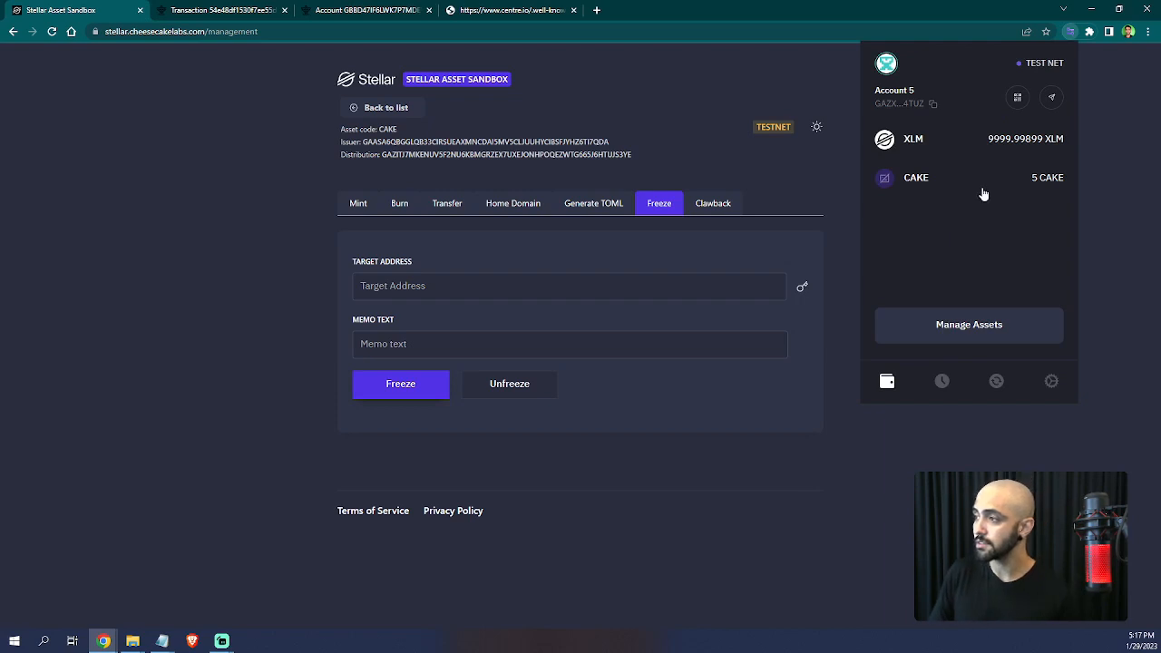
left_click(803, 287)
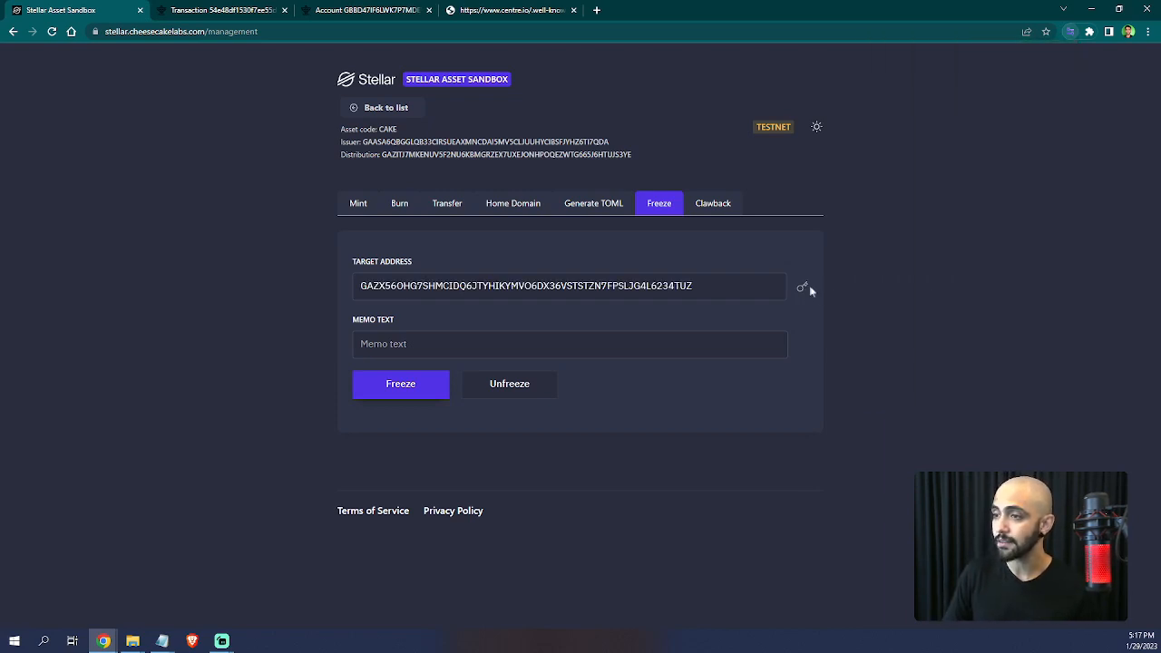
Freeze the target account, confirm the operation and approve it in Freighter by entering the account password.
left_click(388, 384)
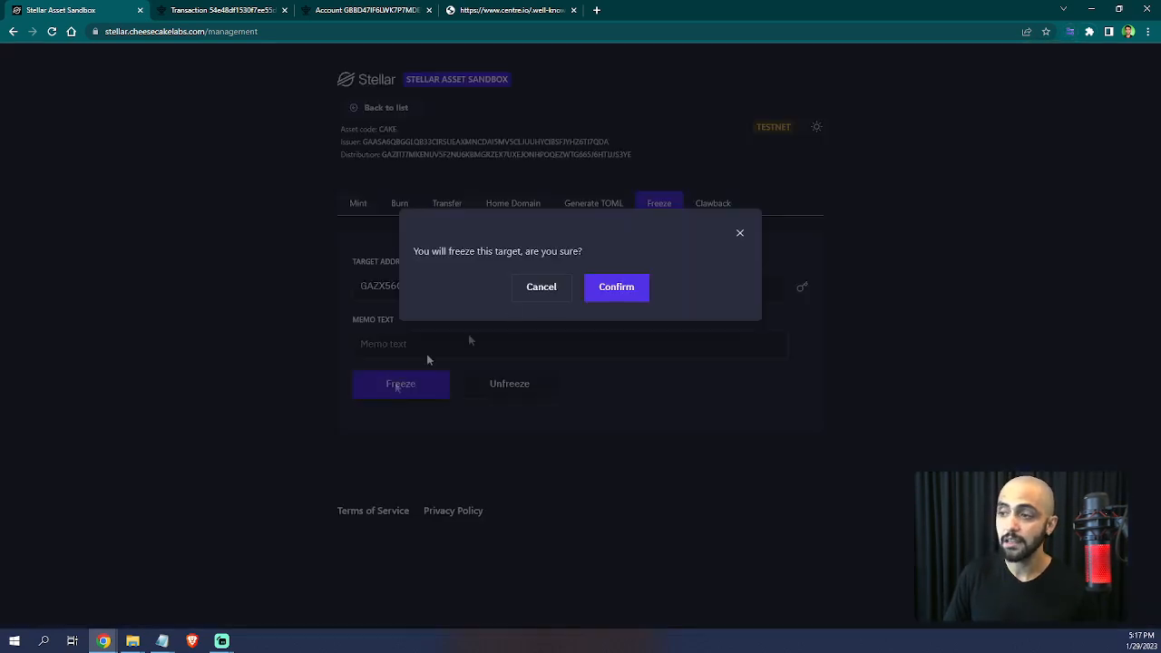
left_click(625, 287)
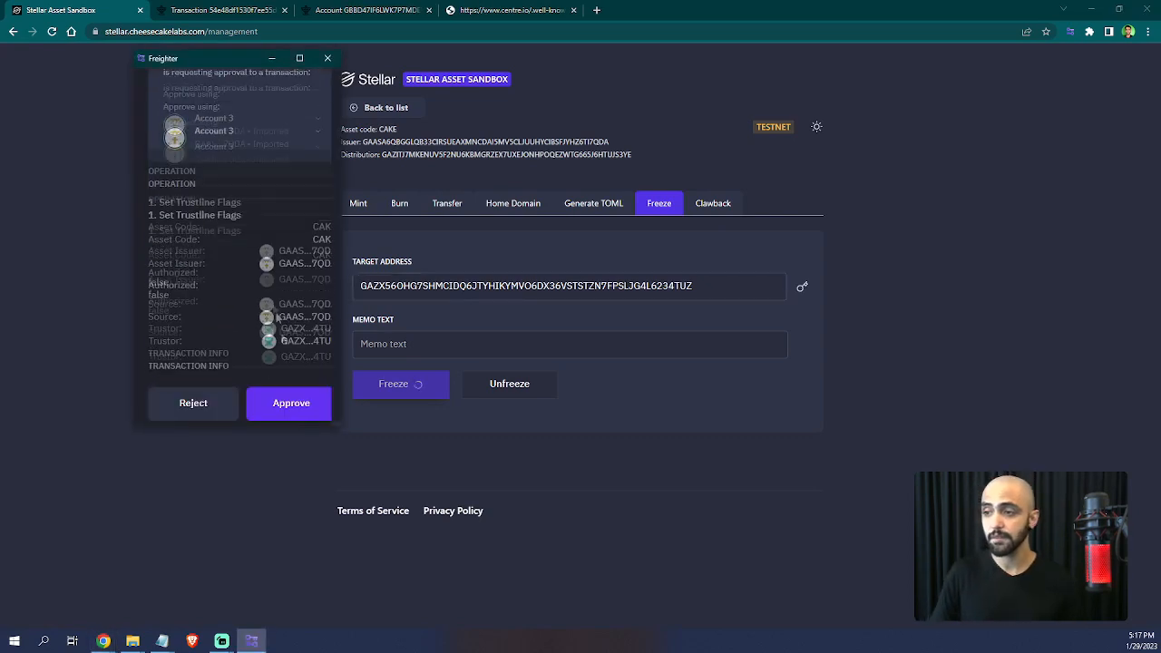
left_click(292, 397)
left_click(267, 184)
type("••••••")
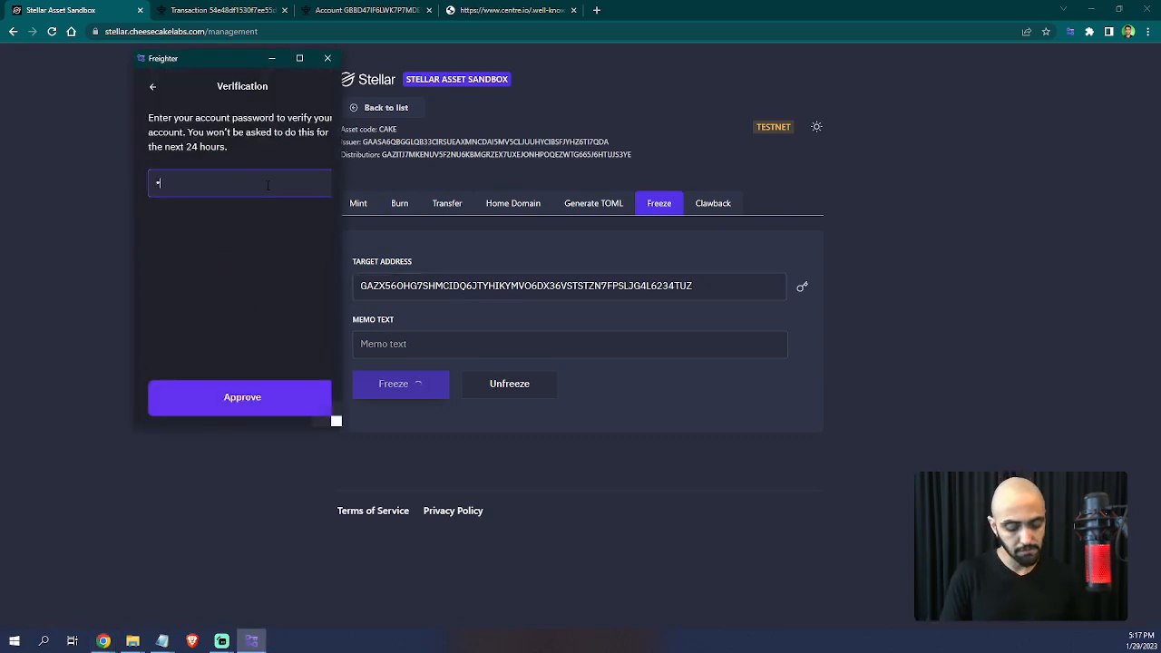
type("••••")
key("Return")
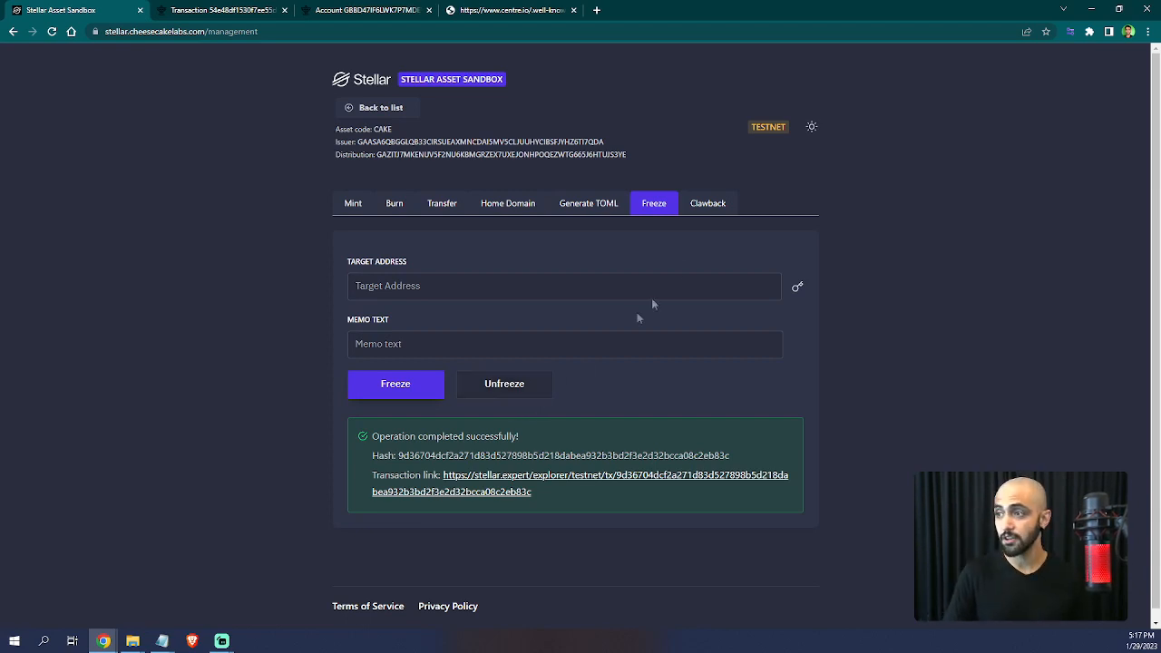
Fill in the CAKE Clawback form with an amount of 5 and Account 6 from Freighter as the target holder.
left_click(715, 204)
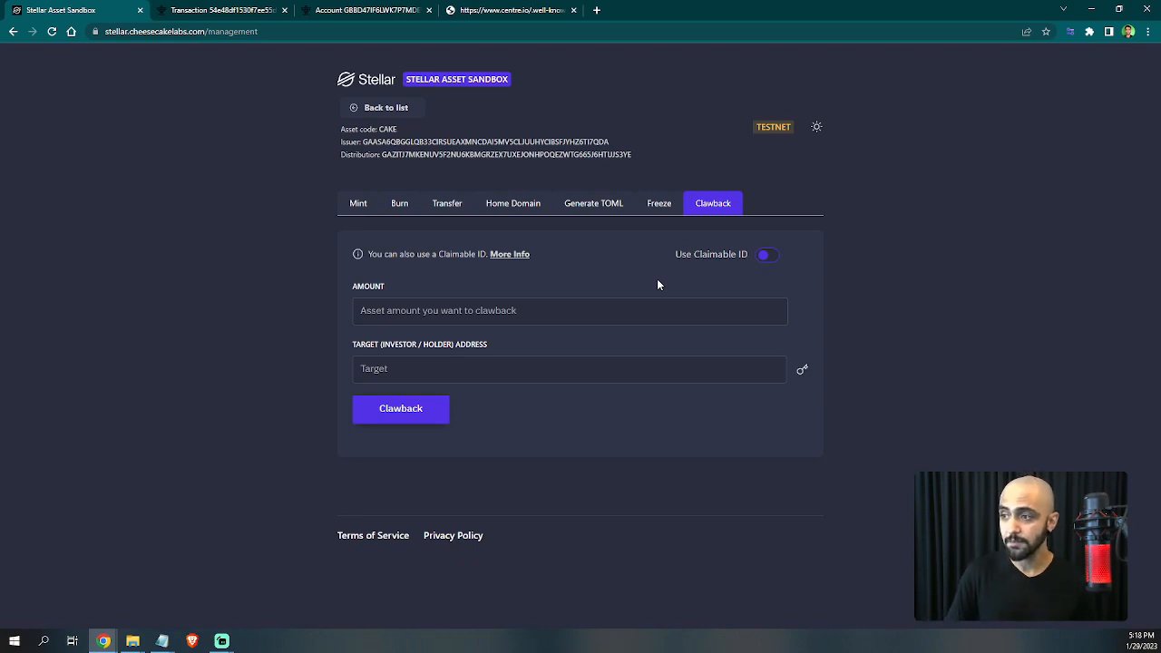
left_click(630, 310)
type("5")
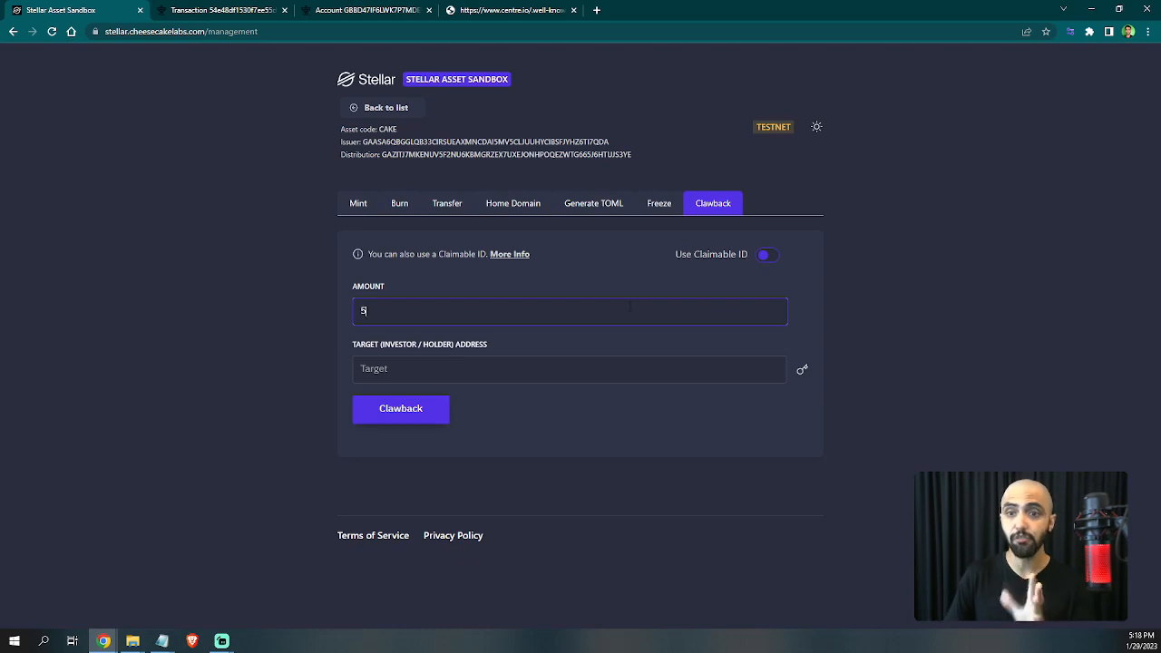
left_click(1069, 36)
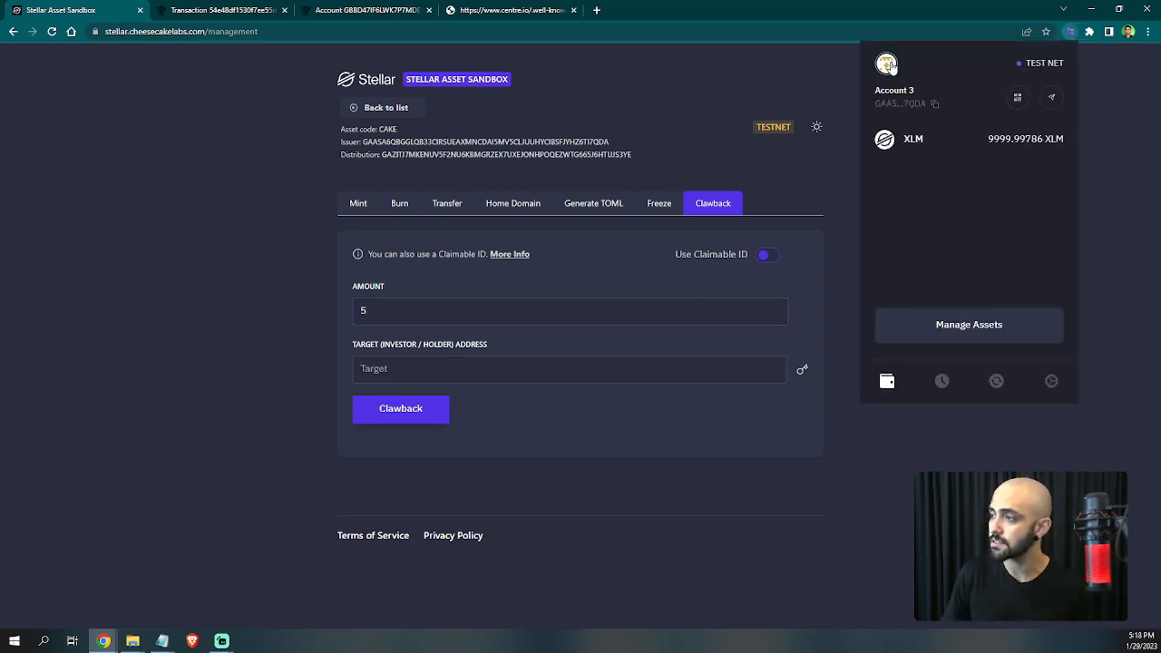
left_click(903, 70)
left_click(930, 277)
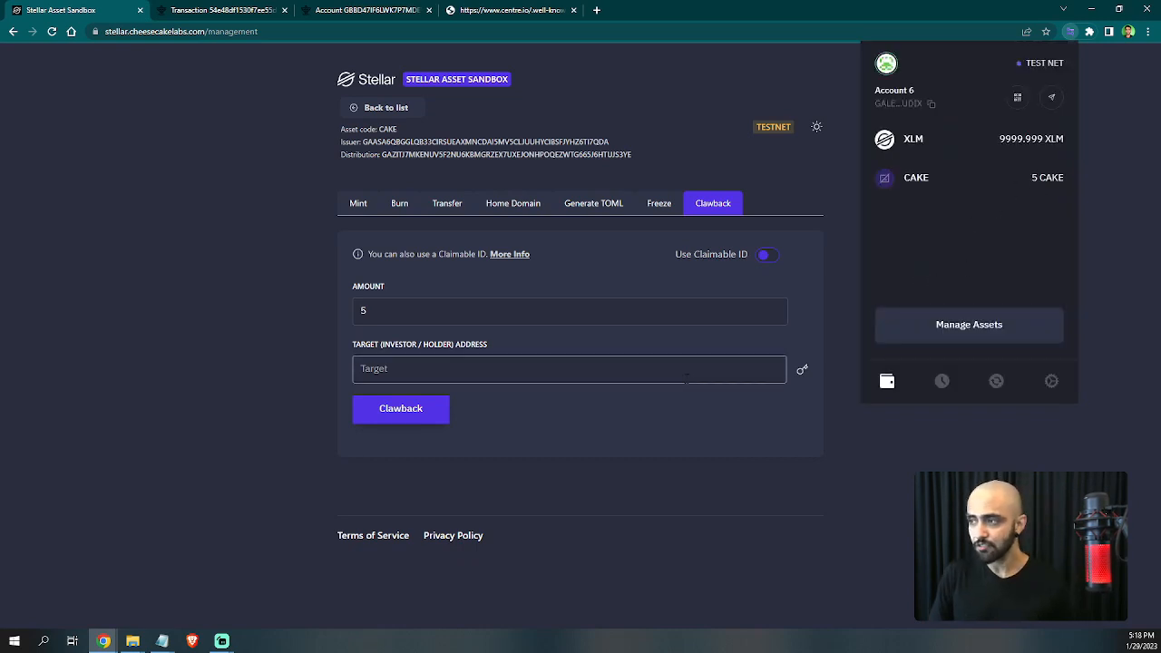
left_click(802, 370)
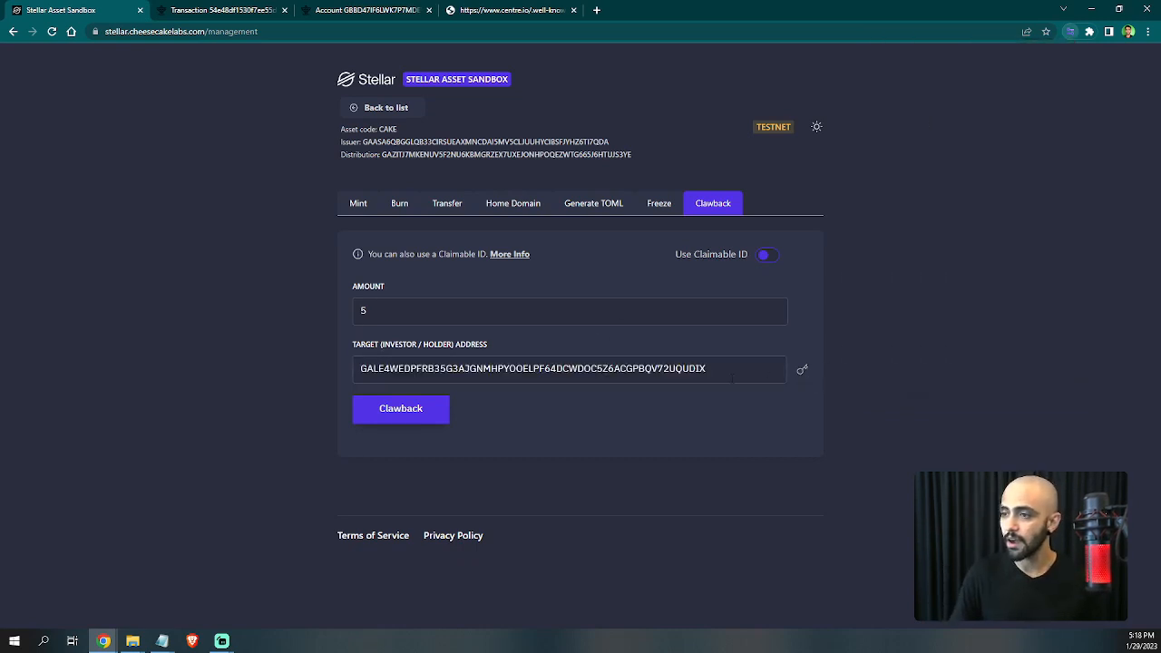
Execute the CAKE clawback from the target holder and approve it in Freighter by entering the account password.
left_click(407, 410)
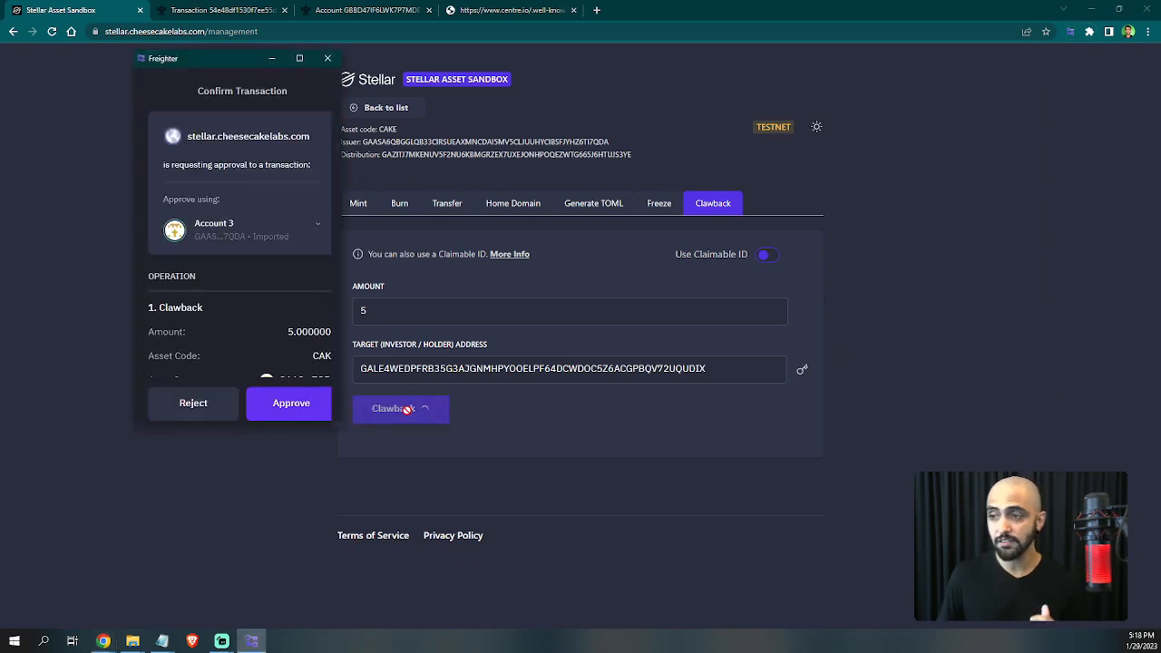
left_click(289, 403)
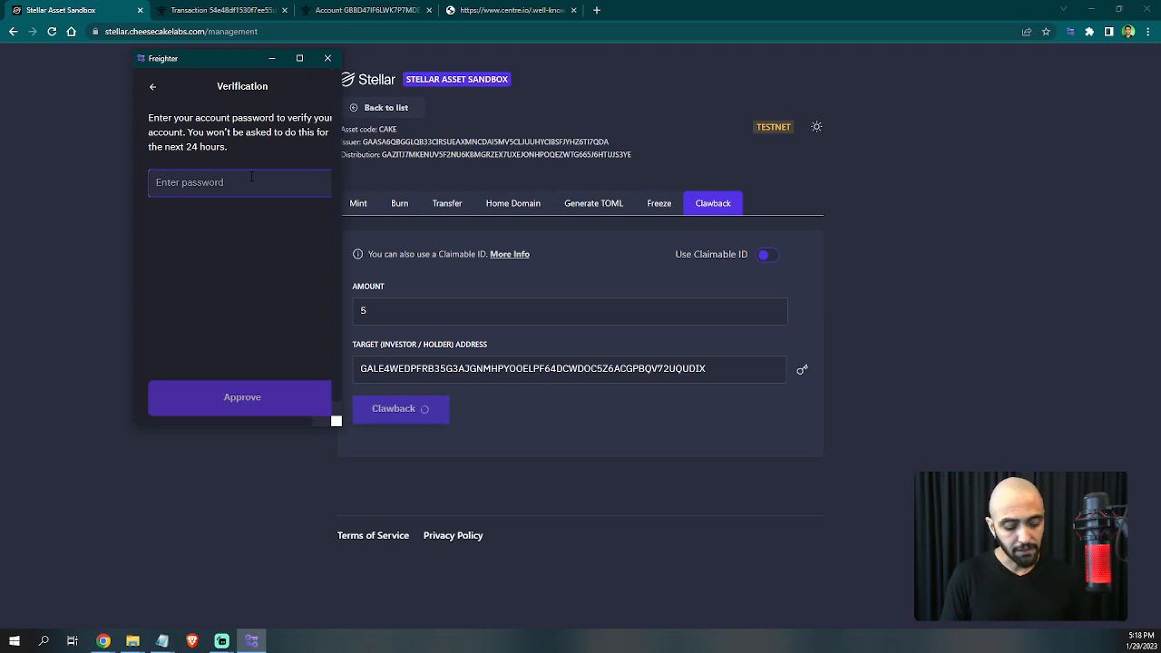
type("***")
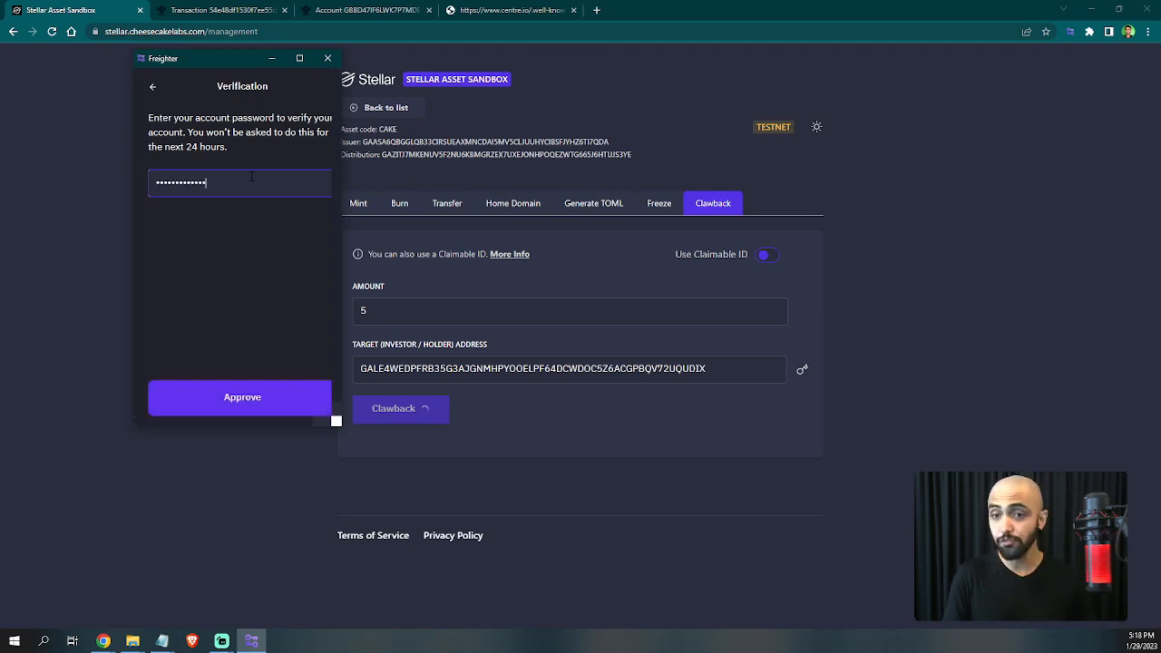
key("Return")
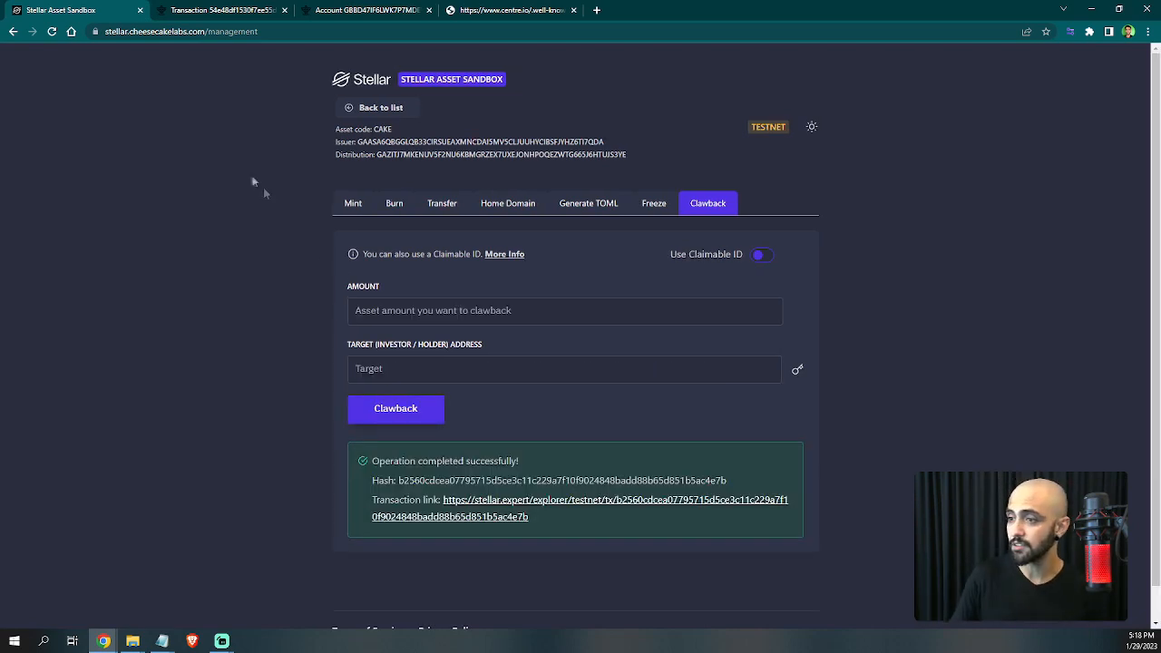
Switch Freighter to Account 6 and check its CAKE balance.
left_click(1072, 31)
left_click(896, 105)
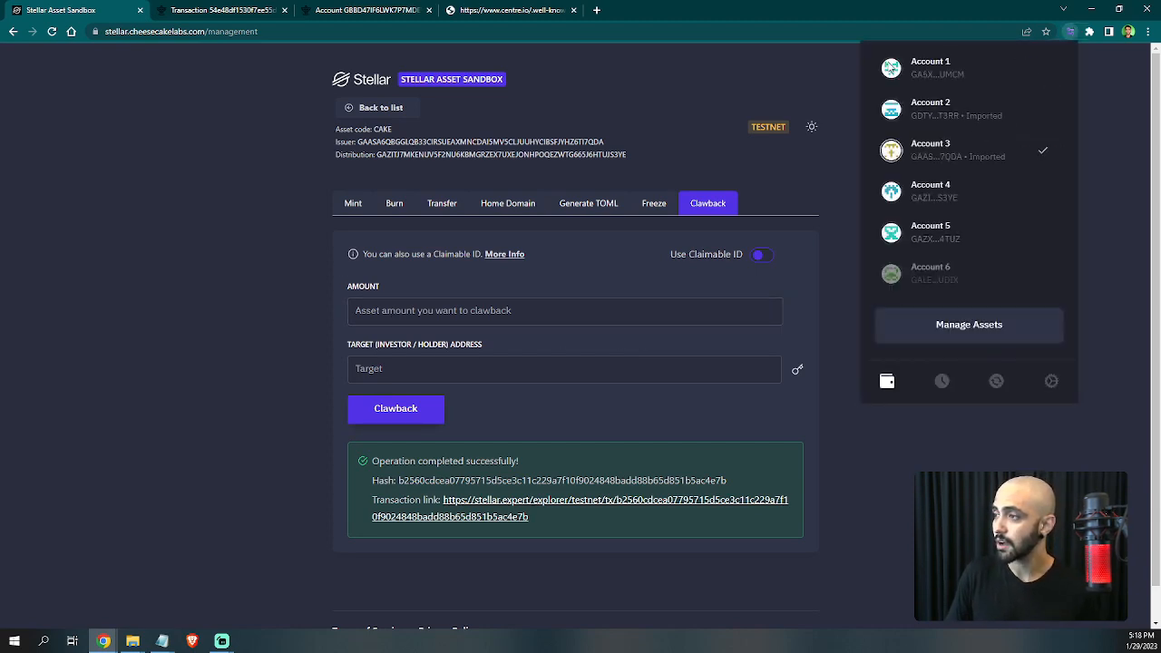
left_click(952, 270)
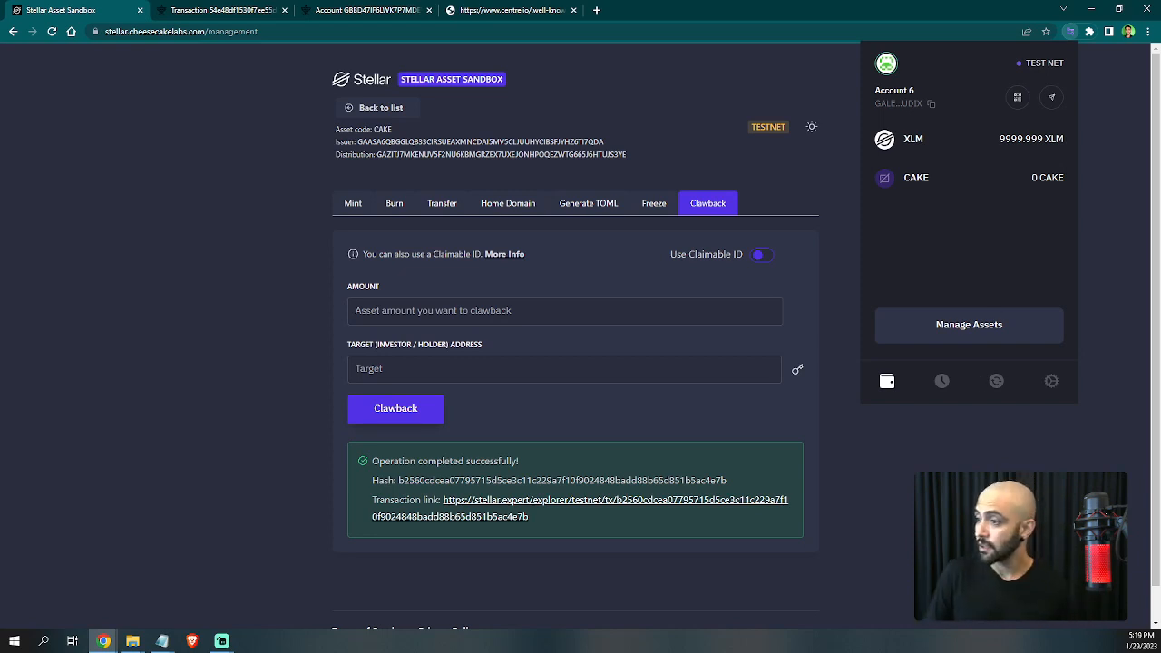
key("Escape")
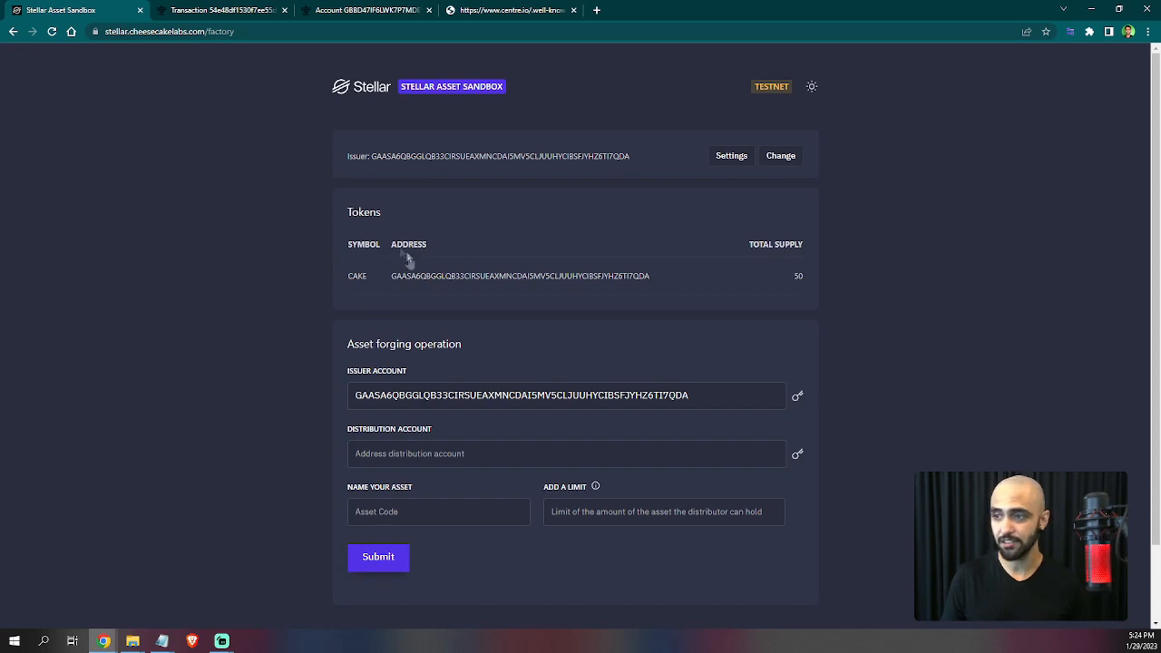
In the CAKE issuer's settings, add the address of Account 7 from Freighter as an extra account.
left_click(723, 158)
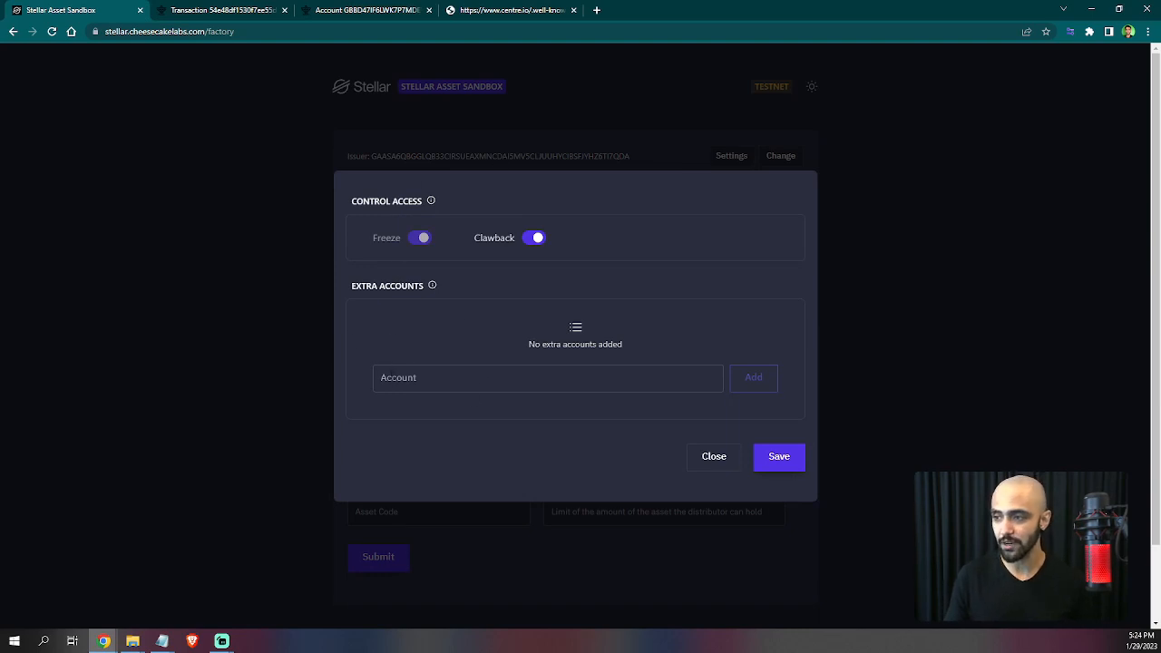
left_click(1070, 34)
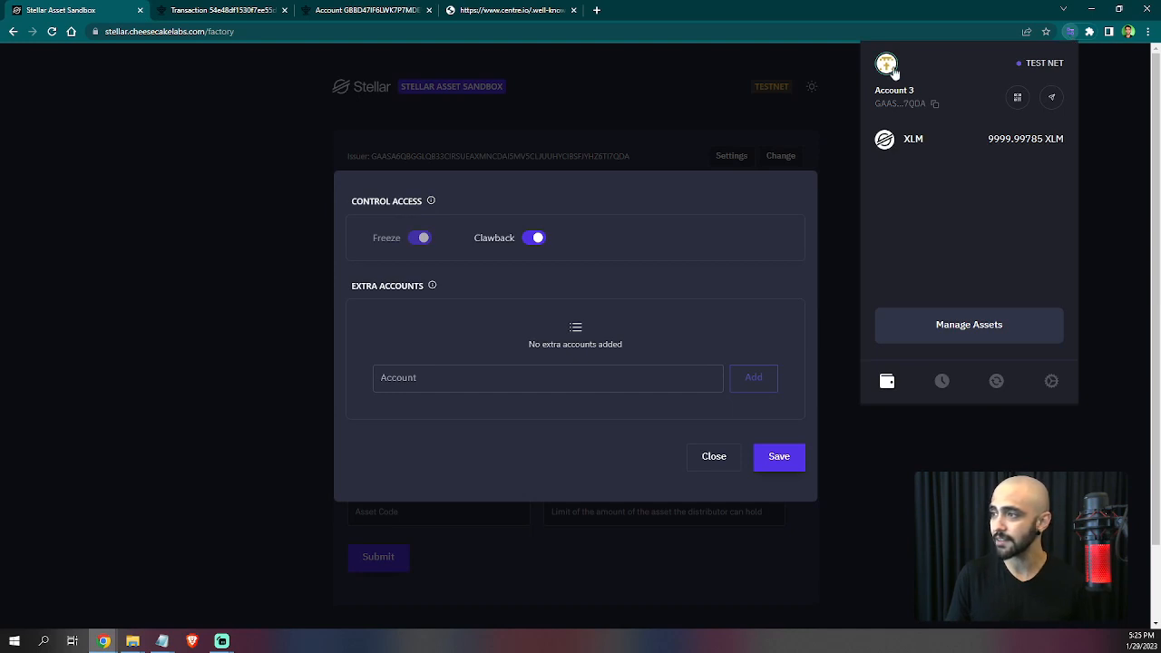
left_click(892, 72)
left_click(929, 311)
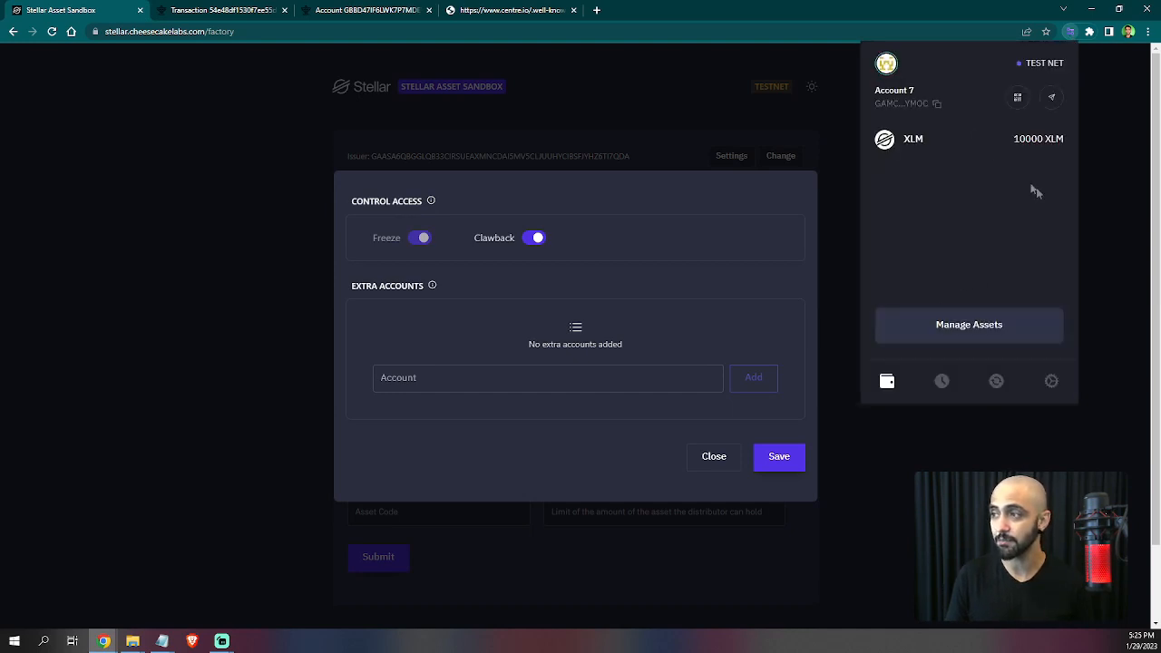
left_click(937, 104)
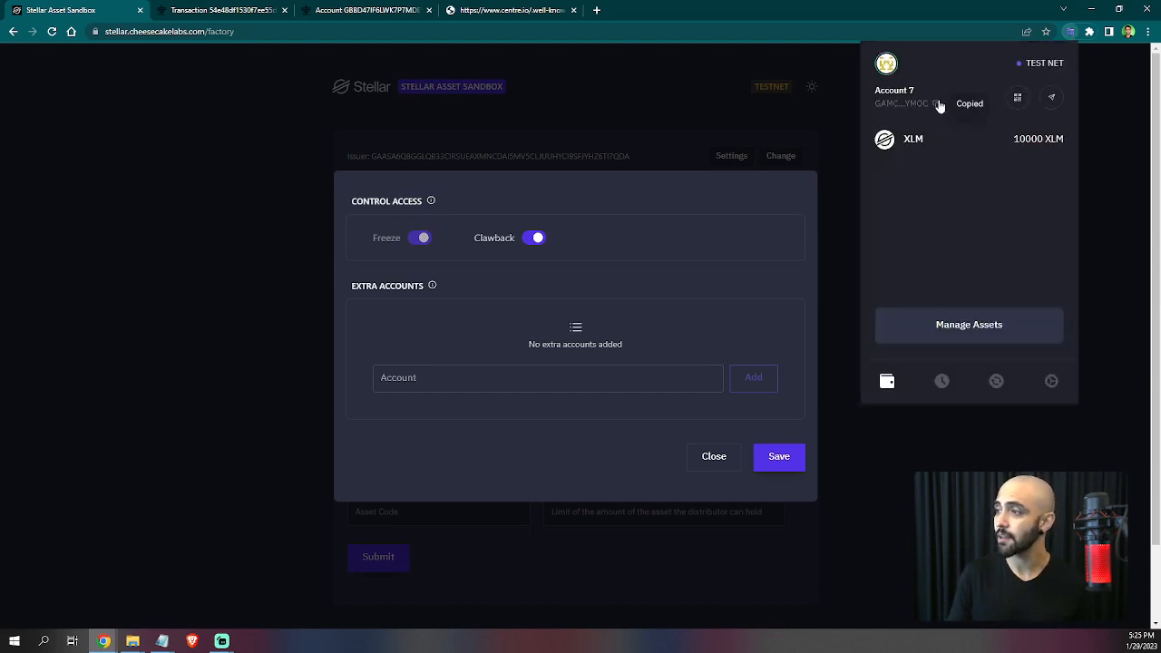
left_click(613, 368)
key("ctrl+v")
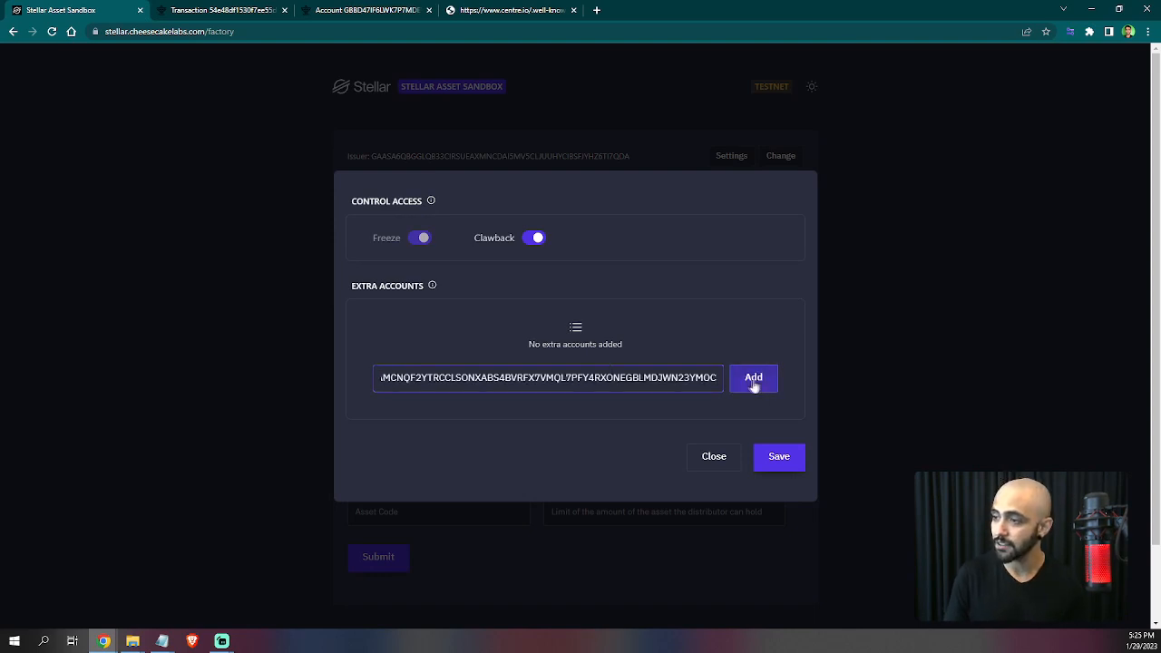
left_click(758, 385)
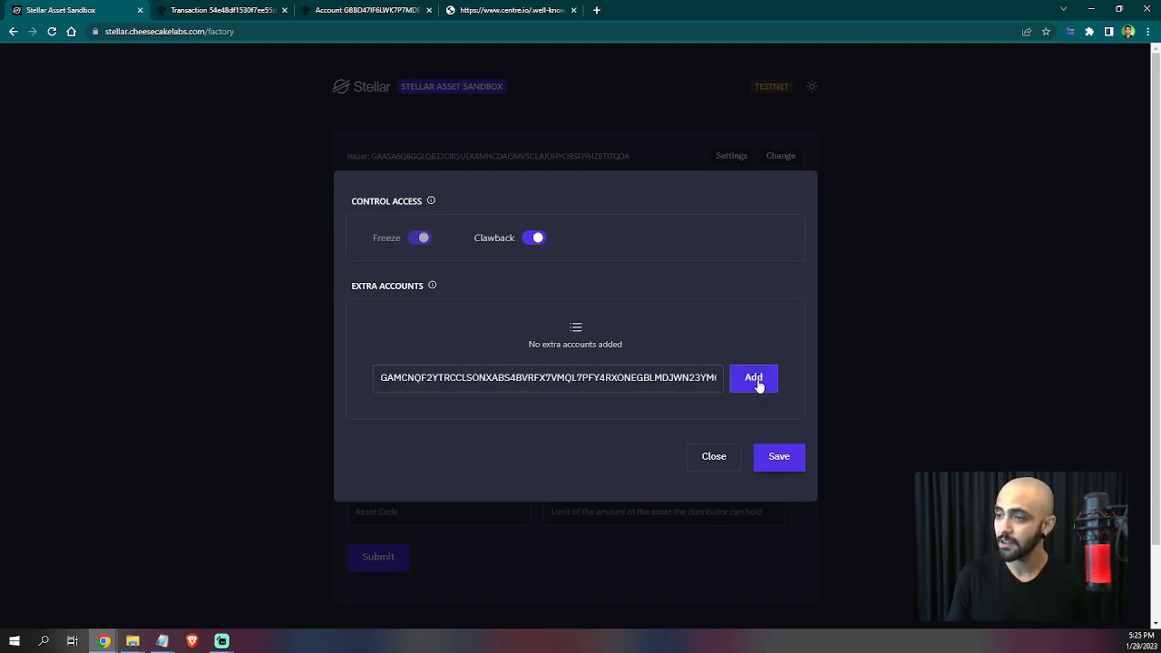
Save the issuer settings, approve the transaction in Freighter by entering the account password, and close the settings.
left_click(780, 448)
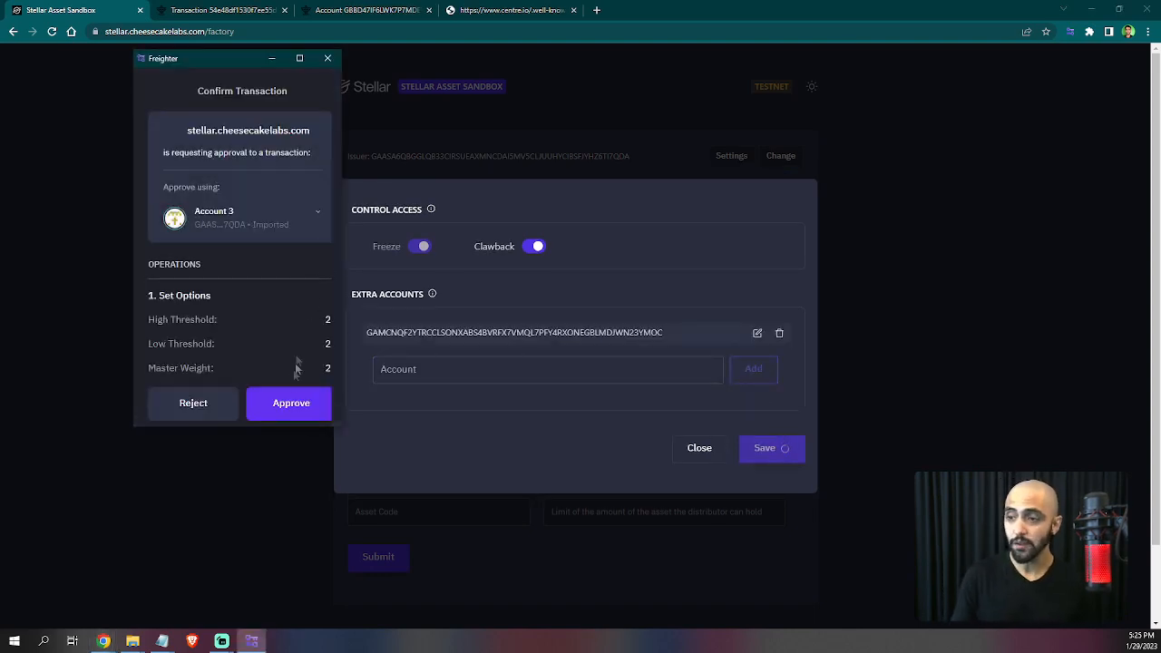
left_click(298, 398)
left_click(273, 179)
type("•")
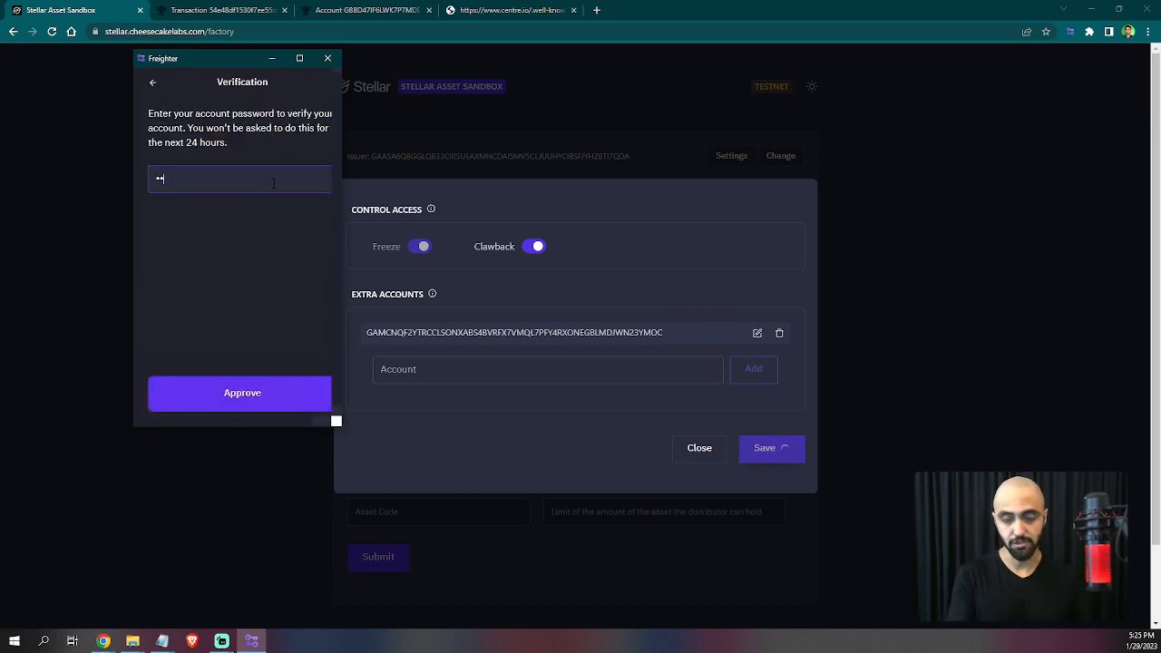
key("Return")
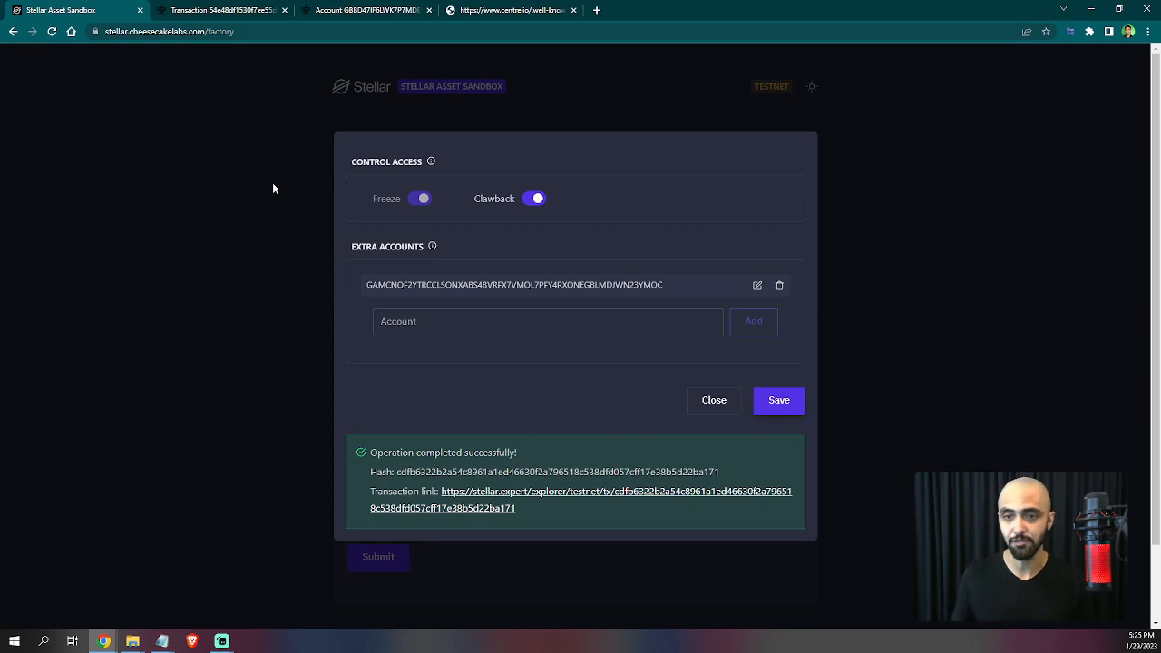
left_click(961, 314)
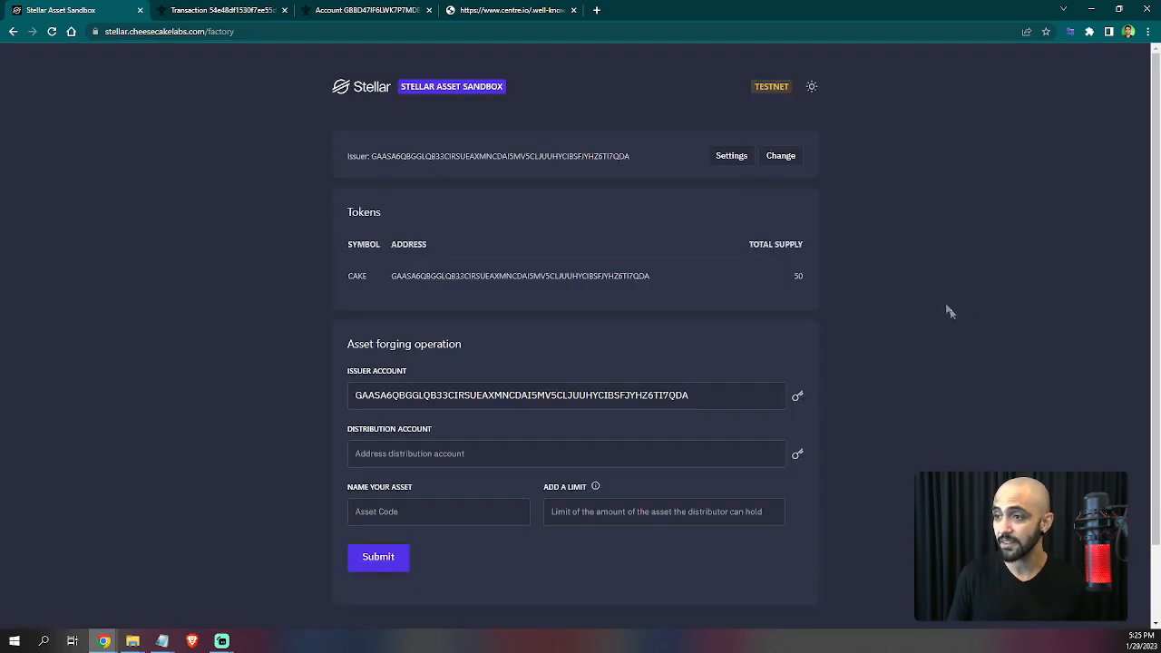
Change the sandbox's connected wallet to Account 7 from Freighter and open the CAKE token's management page.
left_click(250, 31)
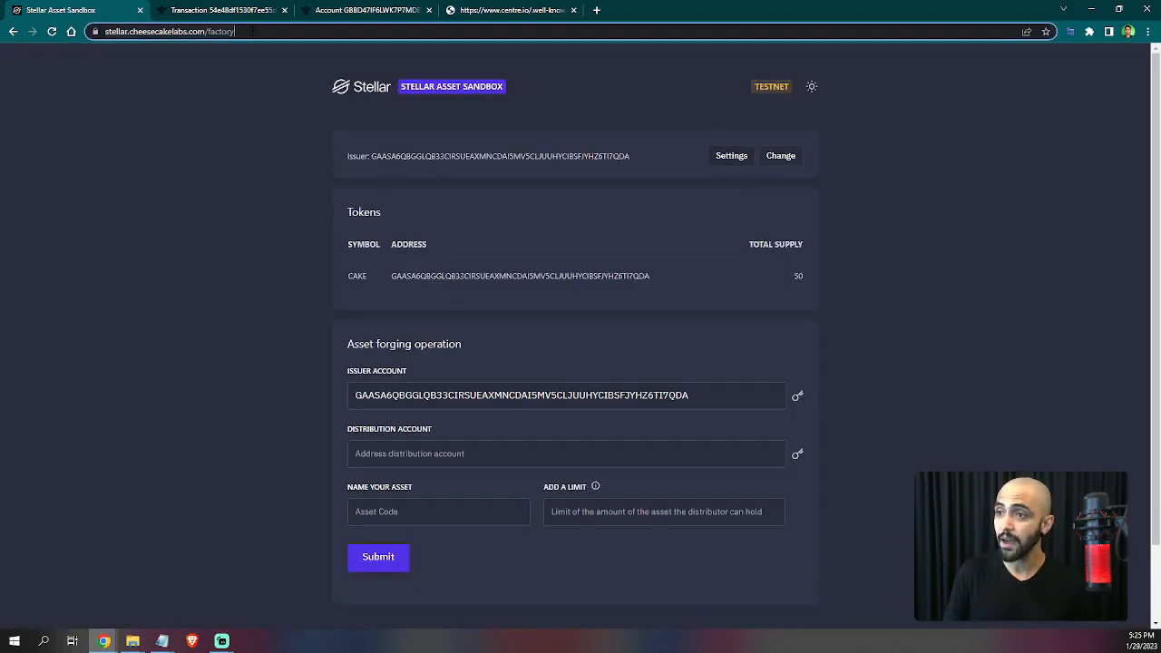
left_click(785, 157)
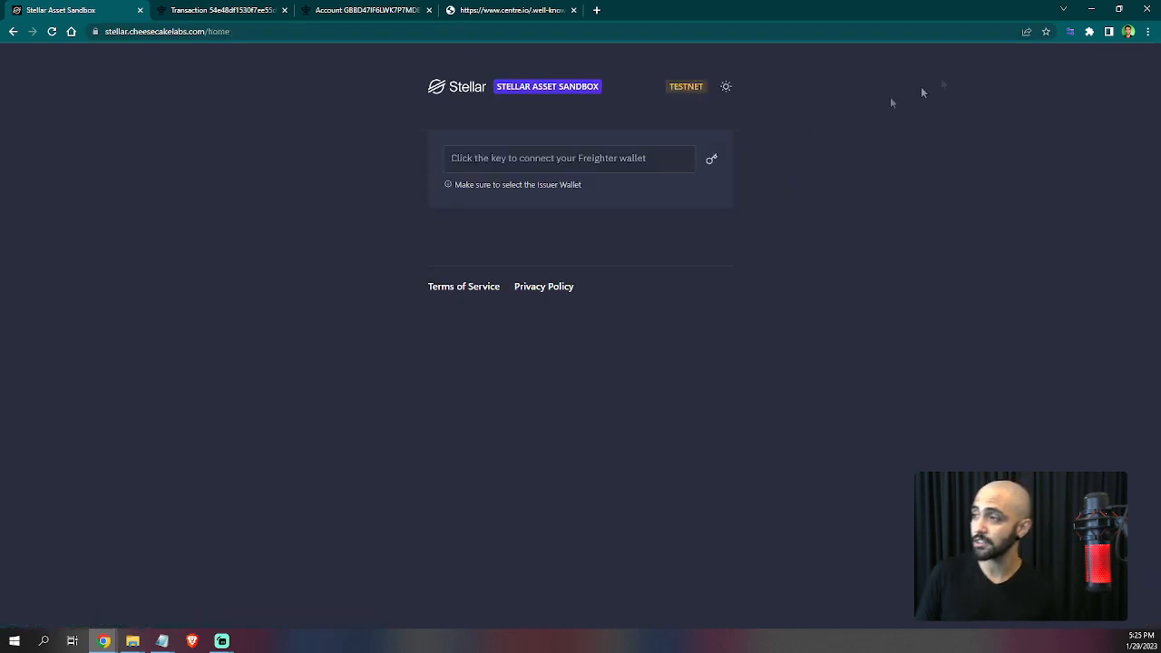
left_click(1070, 30)
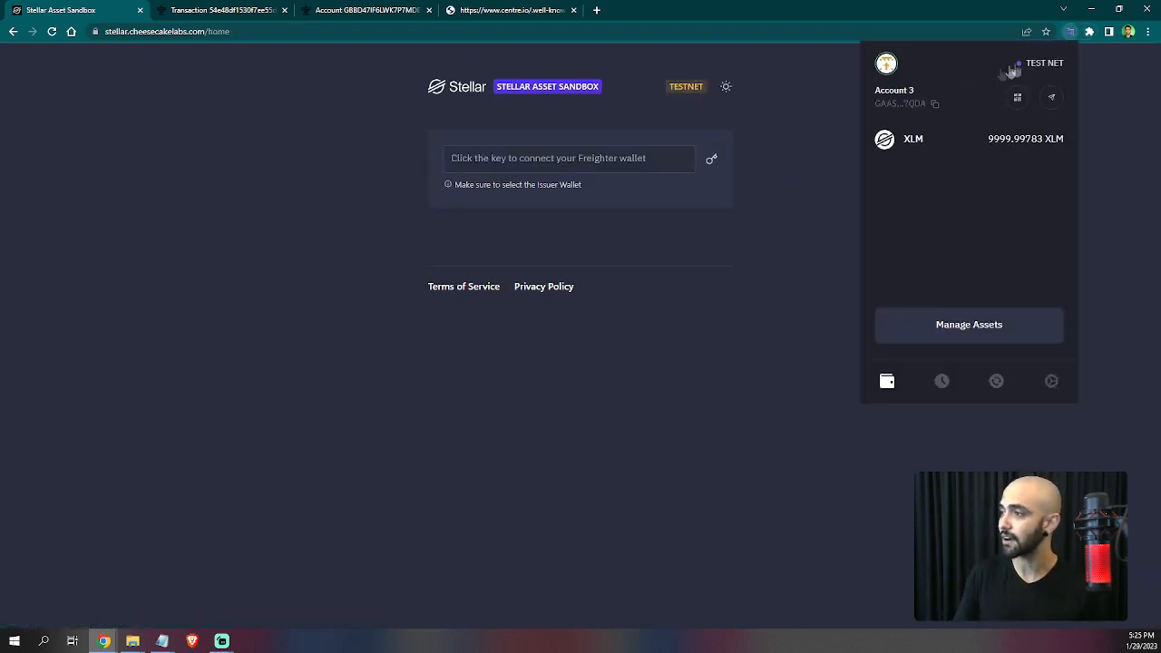
left_click(894, 70)
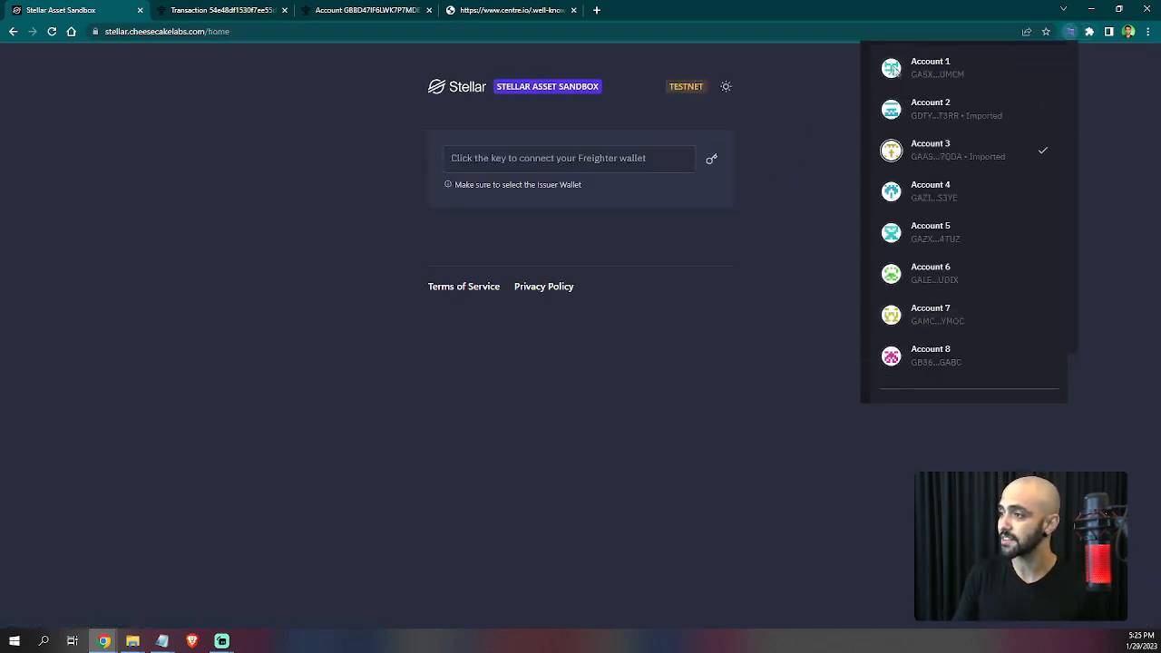
left_click(934, 313)
left_click(712, 160)
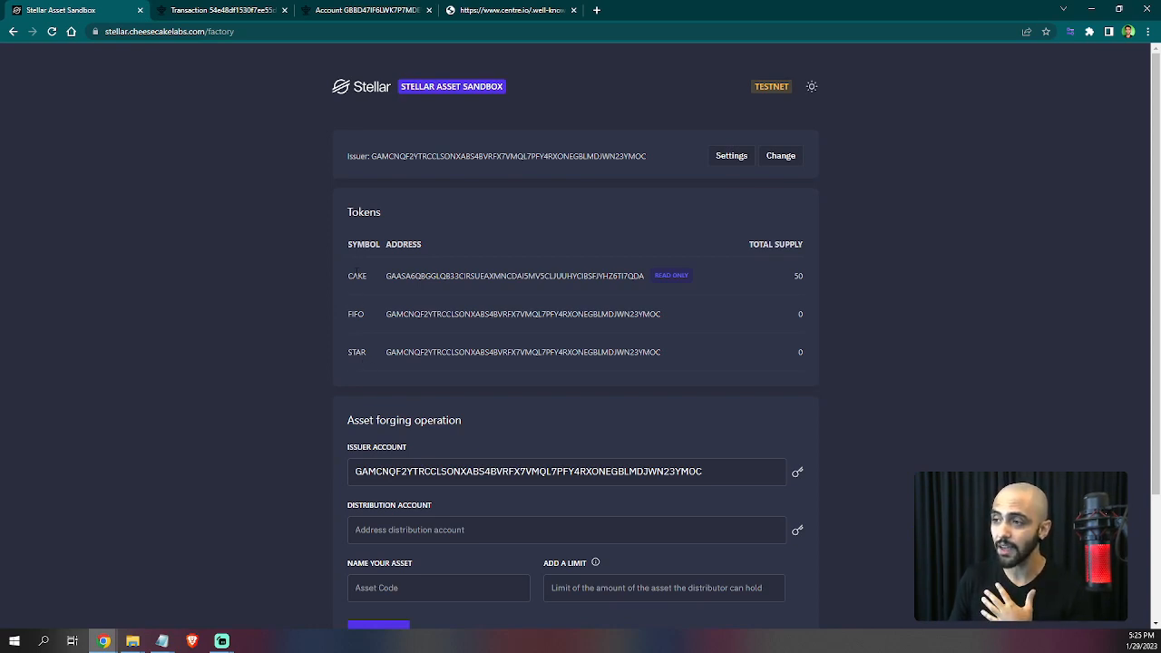
left_click(547, 277)
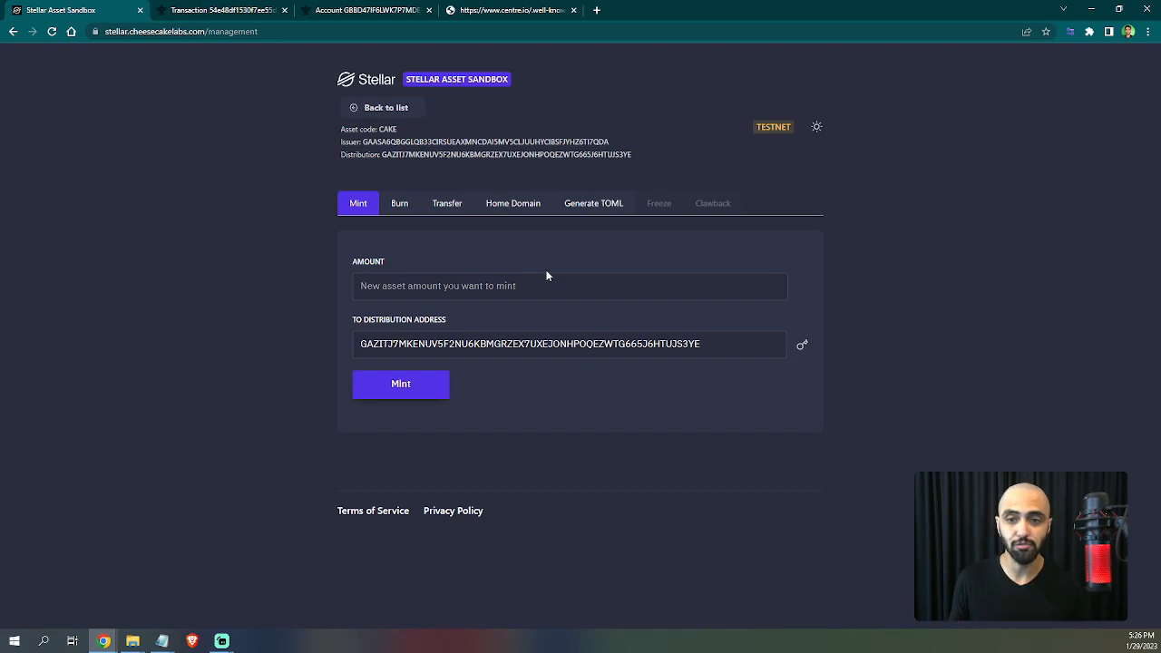